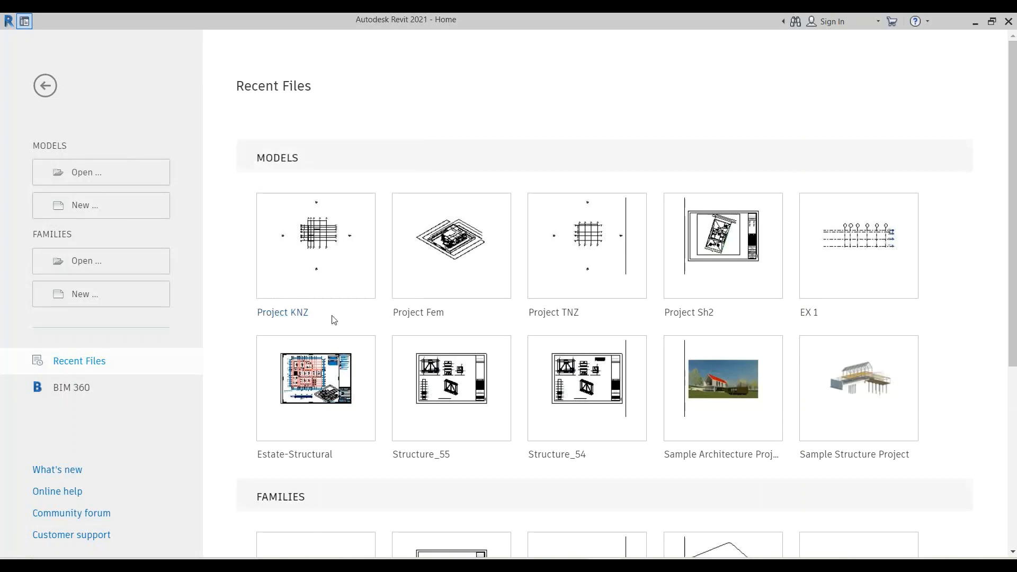
# Step: Open the recent model Project KNZ and view its ground floor plan
pyautogui.click(293, 313)
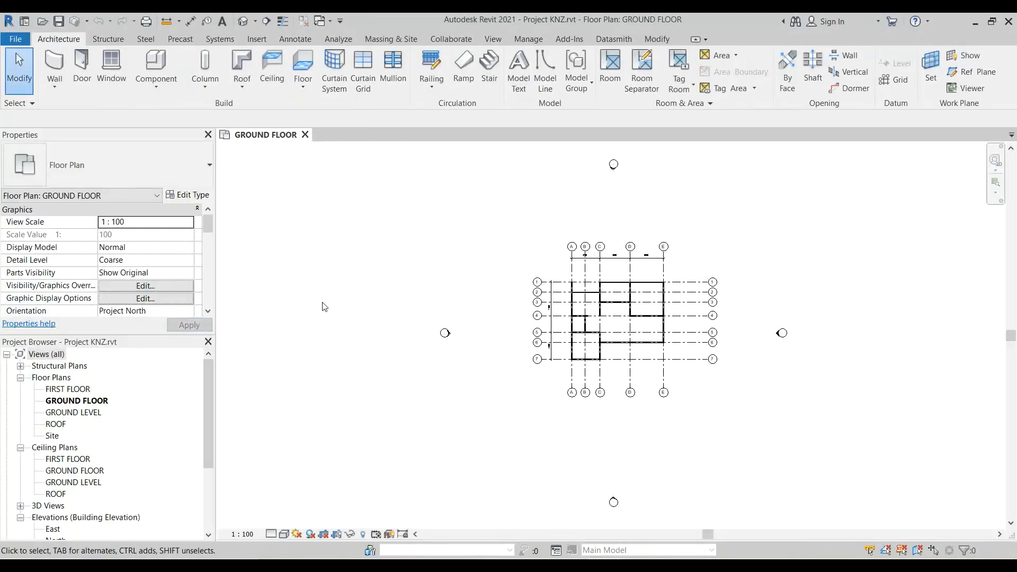
pyautogui.scroll(5, 678, 315)
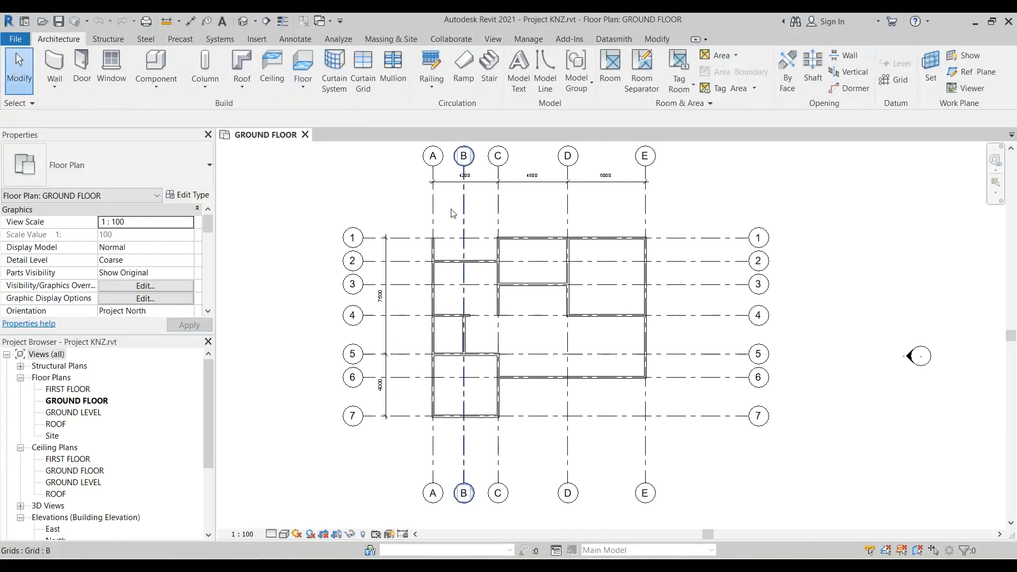
pyautogui.scroll(-3, 453, 213)
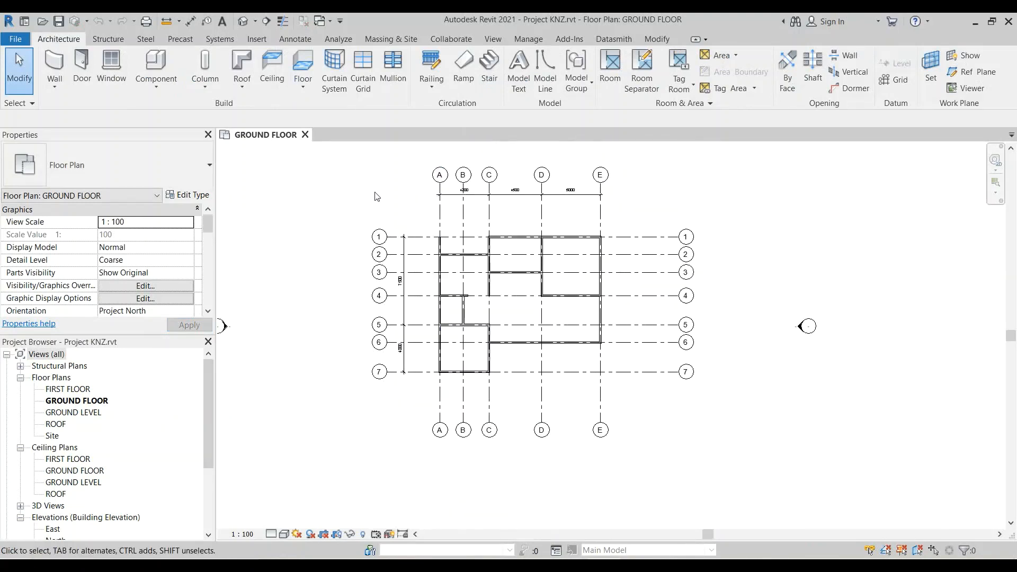
pyautogui.scroll(-1, 382, 212)
pyautogui.scroll(5, 485, 170)
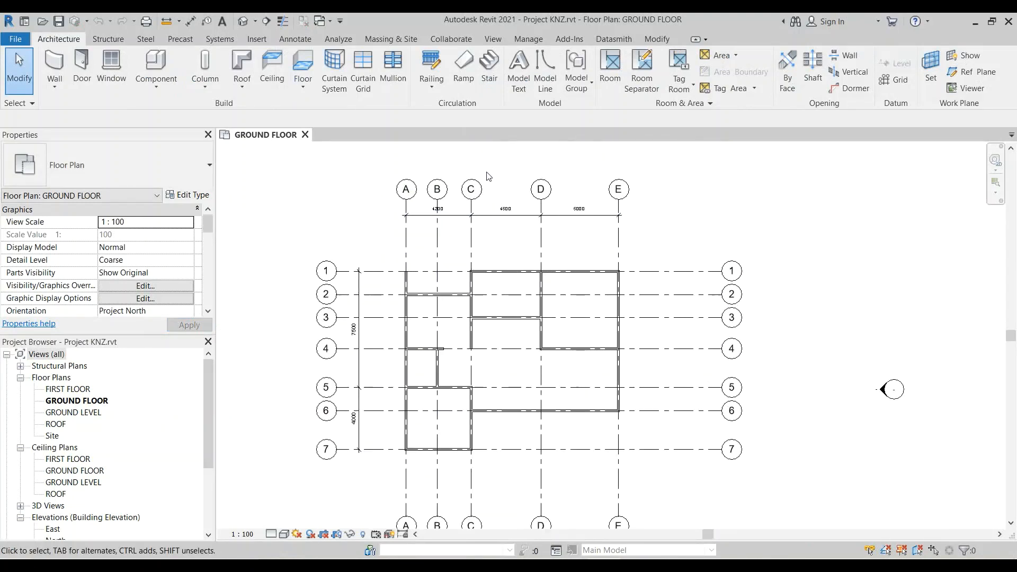
# Step: Move the dimension string between grids A and E slightly closer to the building's walls
pyautogui.click(487, 238)
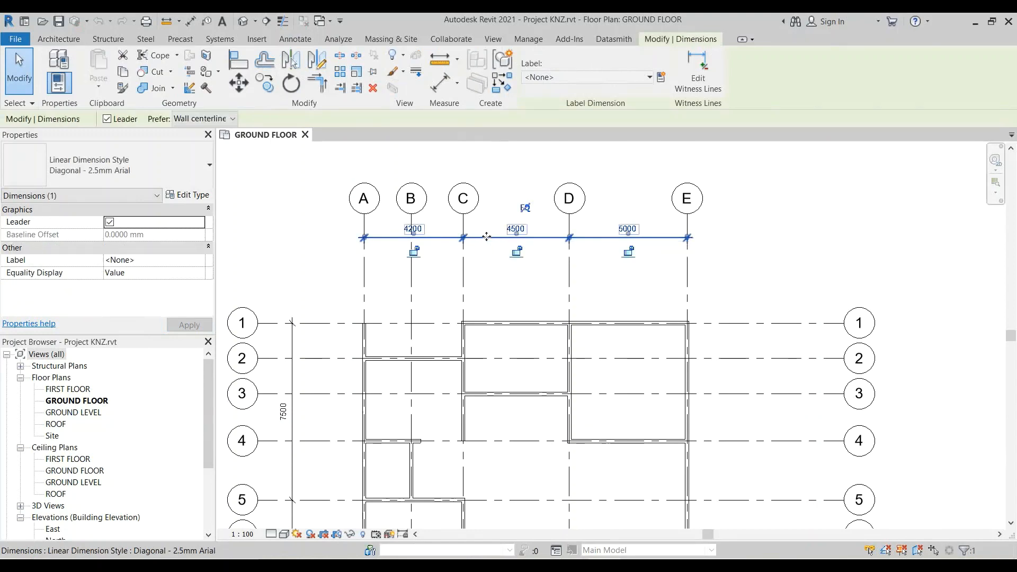
pyautogui.moveTo(486, 250)
pyautogui.mouseDown()
pyautogui.moveTo(490, 275)
pyautogui.moveTo(496, 250)
pyautogui.mouseUp()
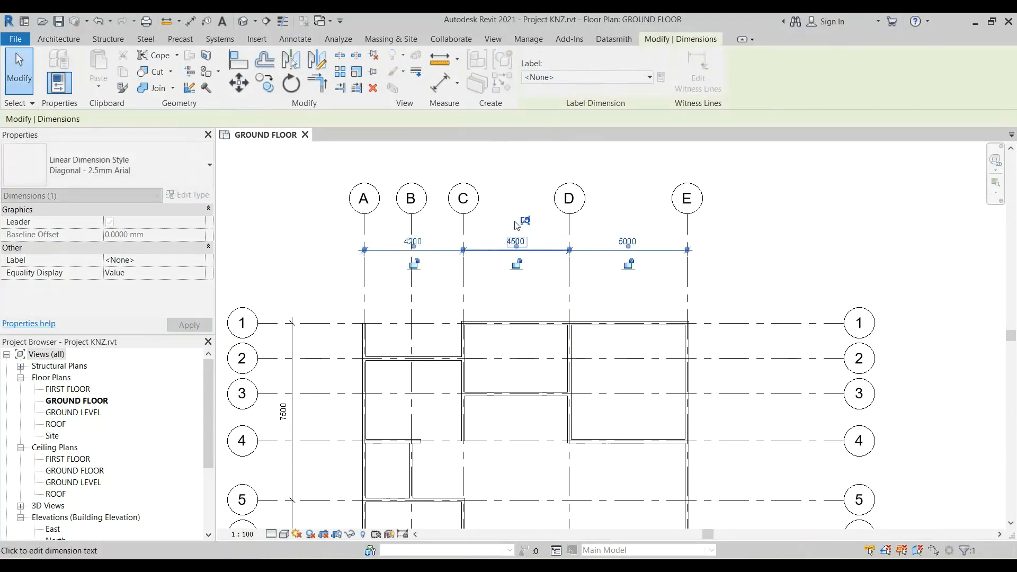
pyautogui.click(522, 178)
pyautogui.scroll(-3, 601, 272)
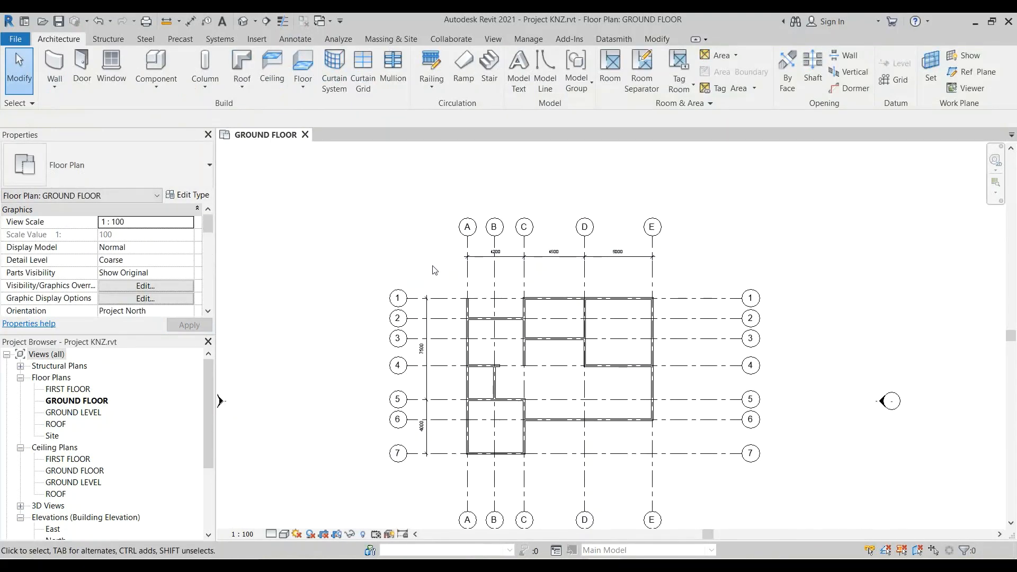
pyautogui.scroll(-2, 435, 270)
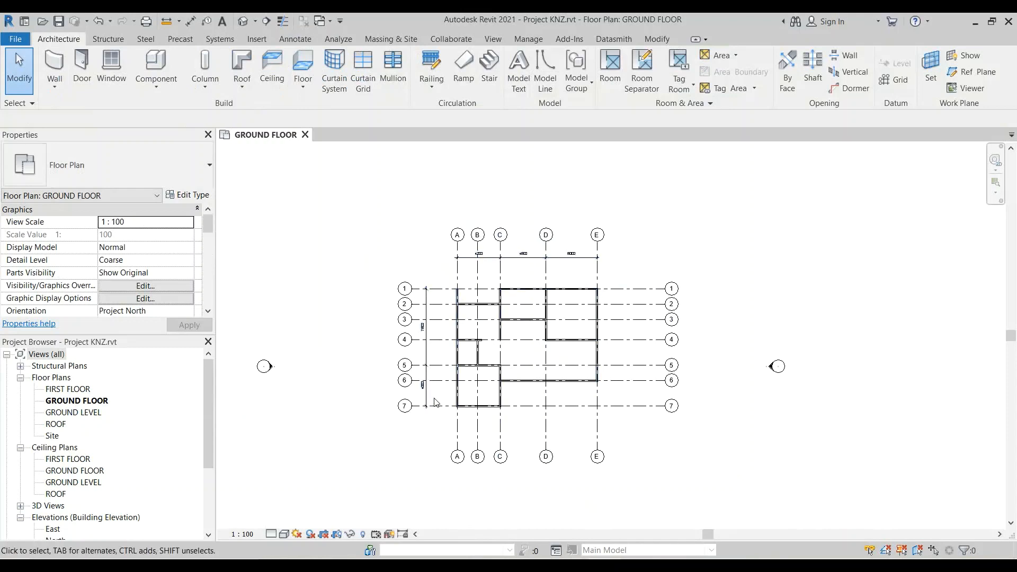
# Step: Move the dimension string between grids 1 and 7 slightly closer to the building's walls
pyautogui.scroll(4, 435, 403)
pyautogui.click(419, 318)
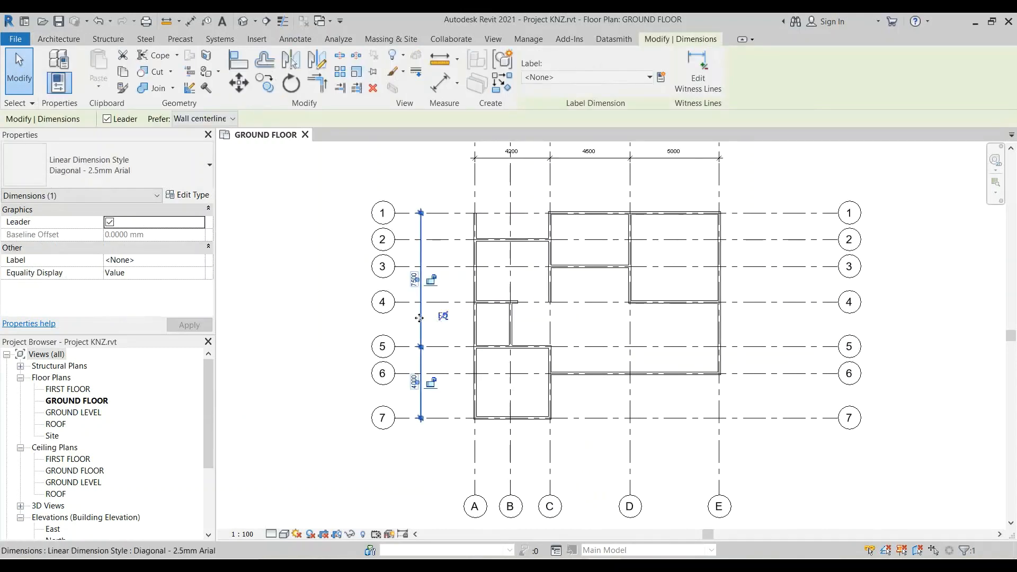
pyautogui.moveTo(438, 322)
pyautogui.mouseDown()
pyautogui.moveTo(453, 341)
pyautogui.moveTo(433, 336)
pyautogui.mouseUp()
pyautogui.click(327, 334)
pyautogui.scroll(-4, 616, 326)
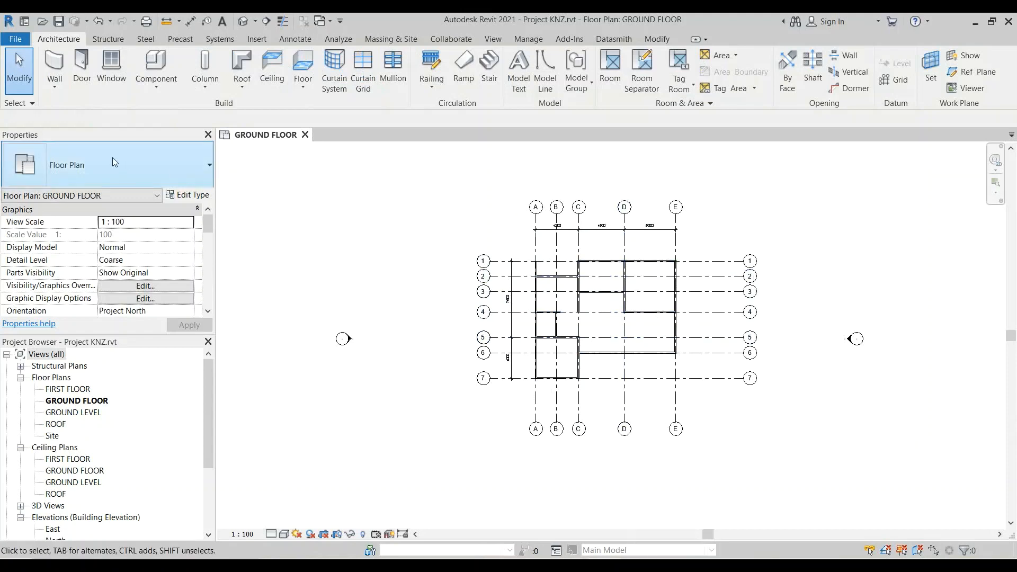
pyautogui.click(82, 77)
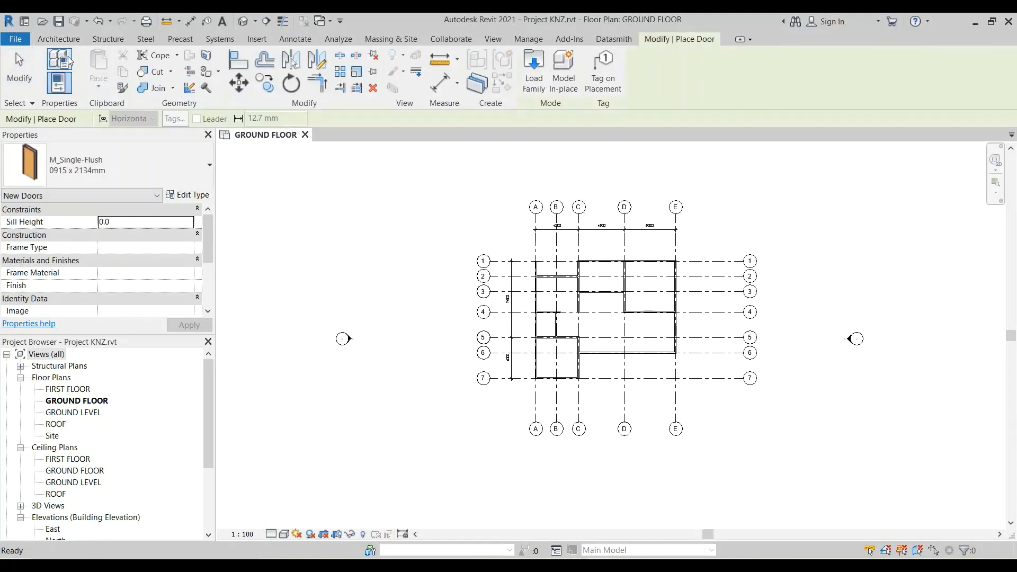
pyautogui.click(62, 39)
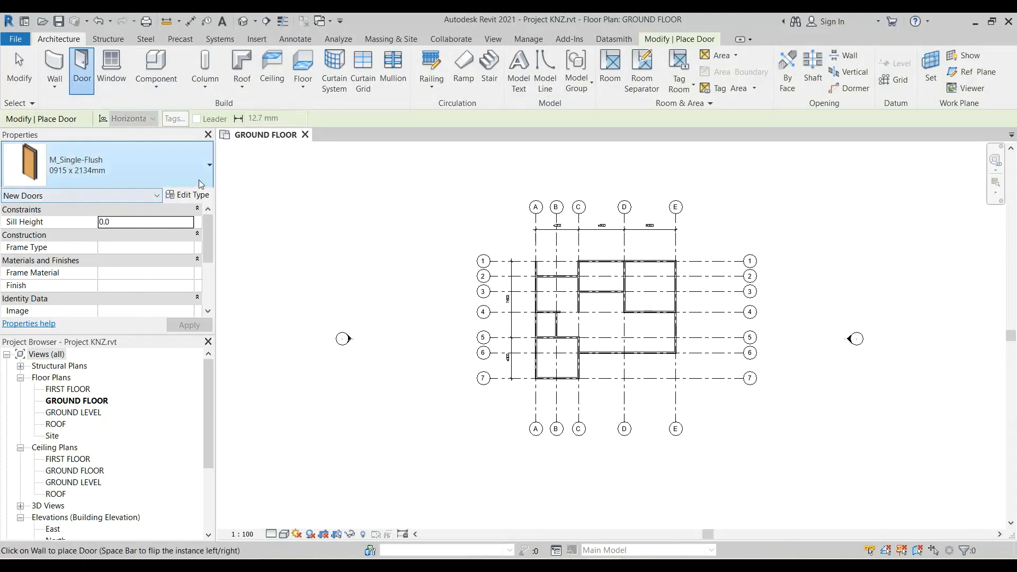
pyautogui.click(204, 179)
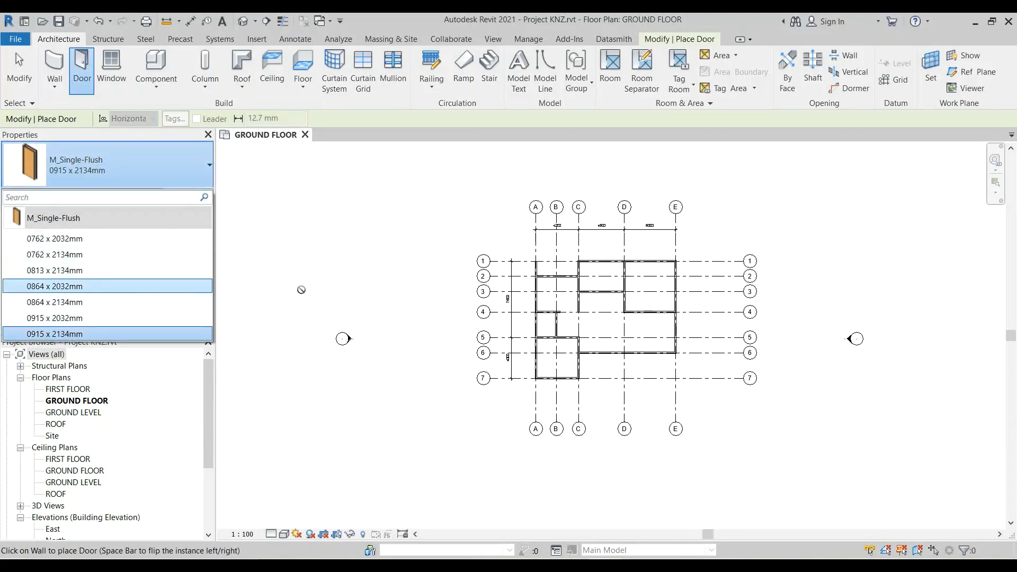
pyautogui.click(310, 276)
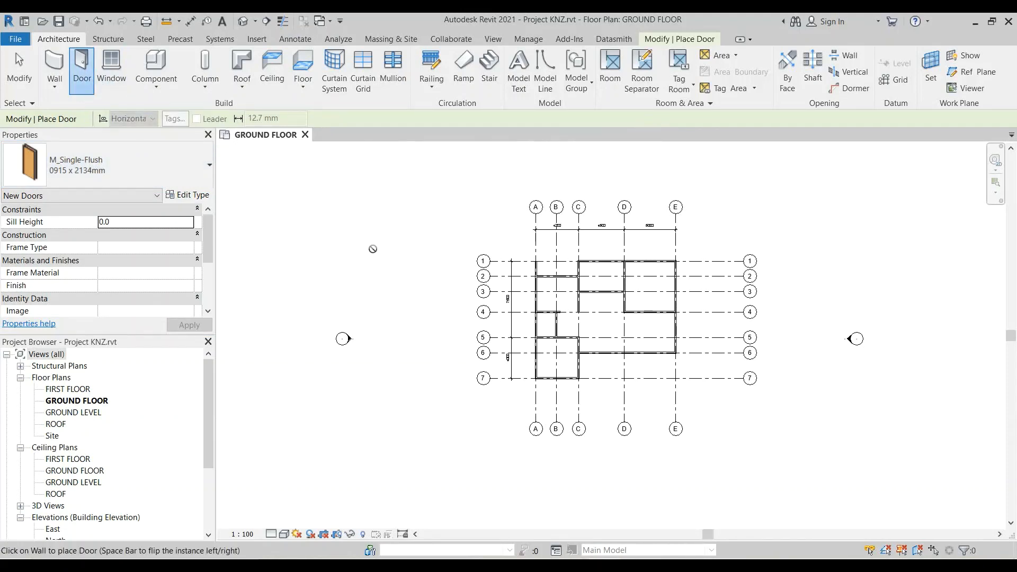
pyautogui.press('Escape')
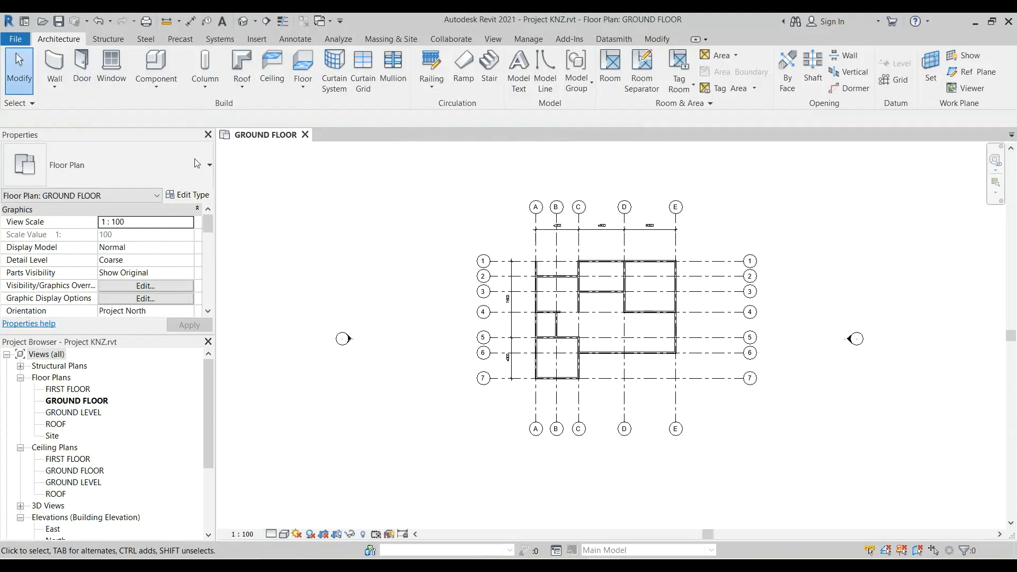
# Step: Start placing a door and browse the family library to the English Doors folder
pyautogui.click(82, 63)
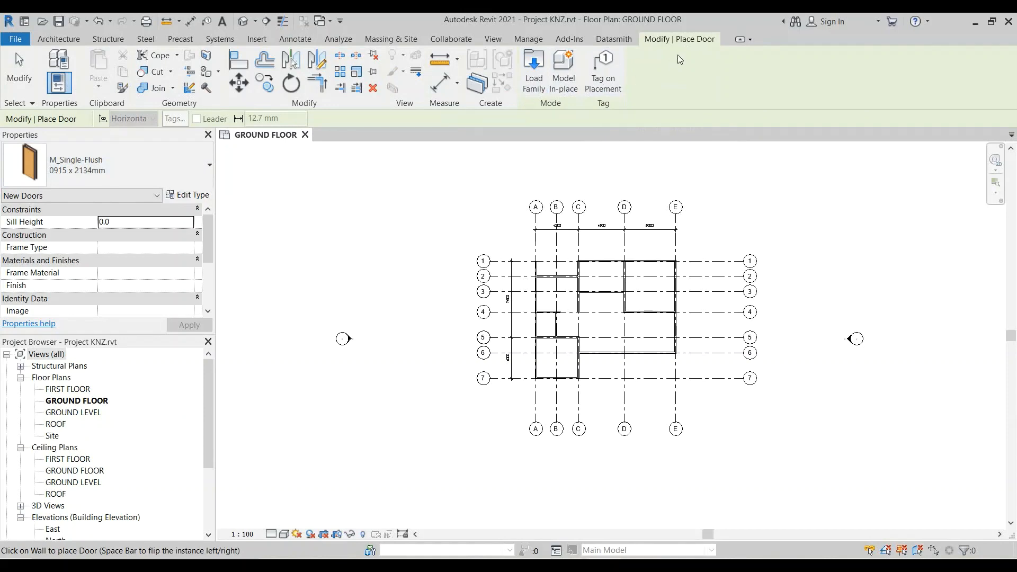
pyautogui.click(534, 87)
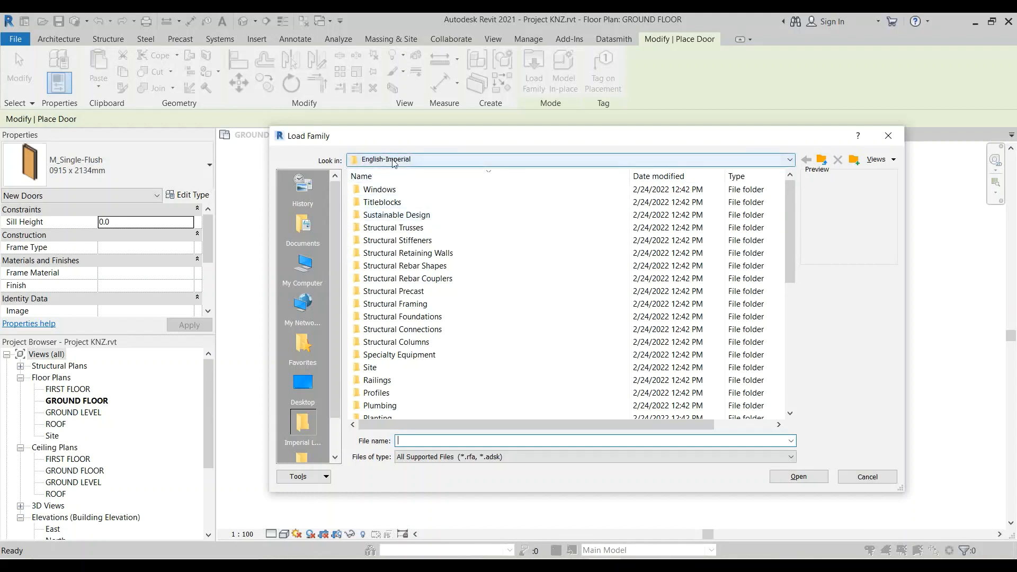
pyautogui.click(823, 164)
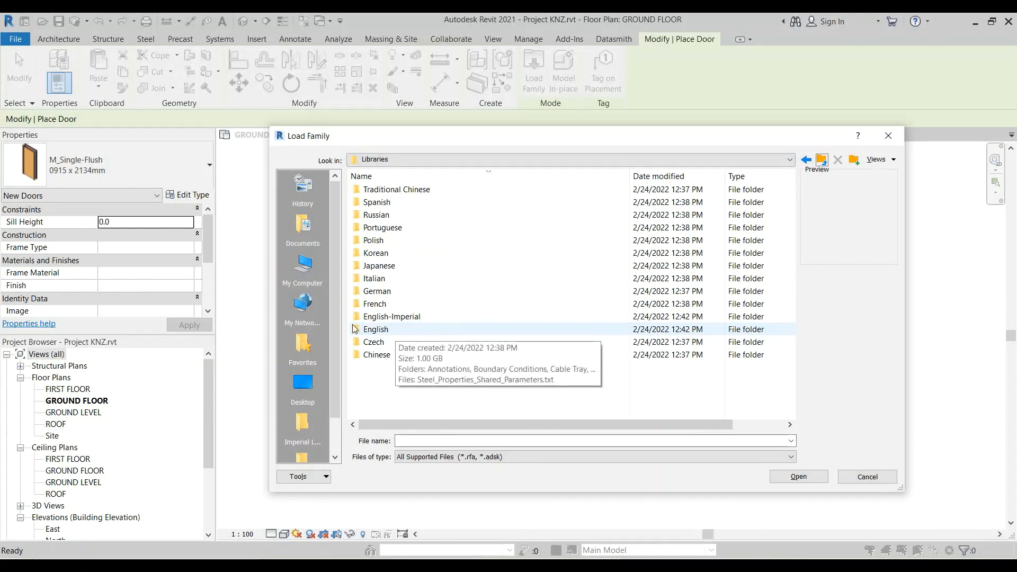
pyautogui.doubleClick(376, 329)
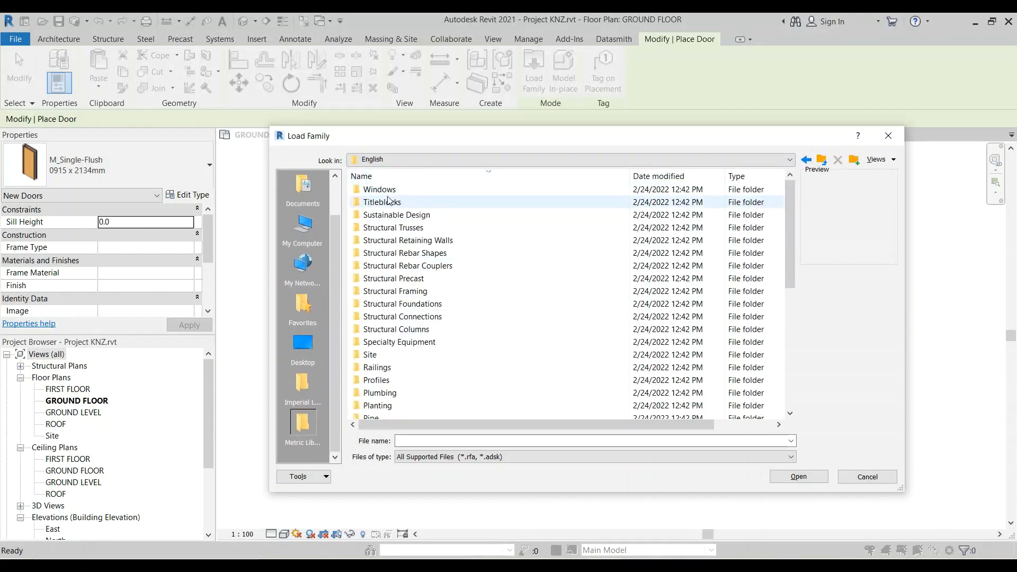
pyautogui.moveTo(788, 193); pyautogui.dragTo(783, 289)
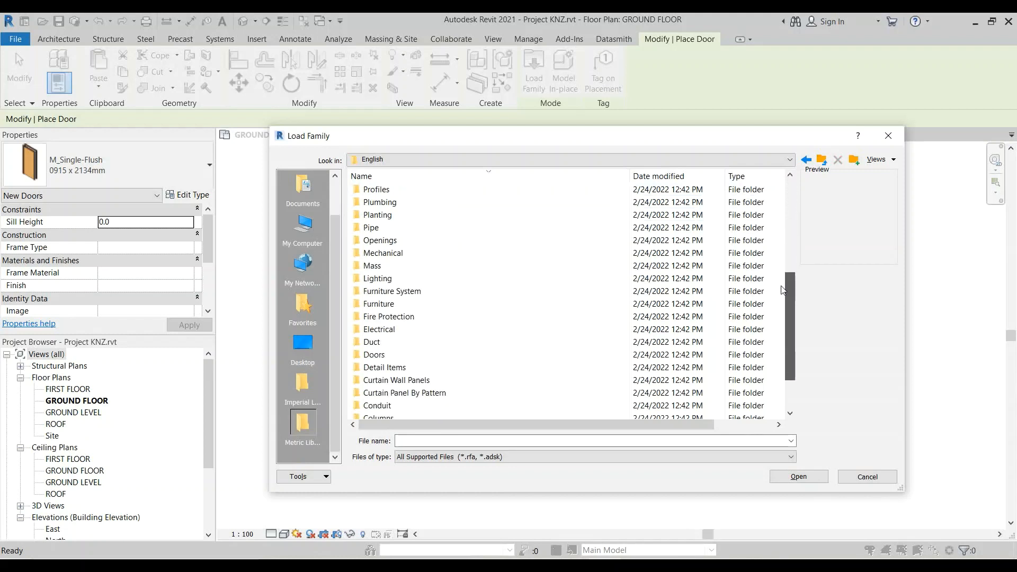
pyautogui.click(385, 358)
pyautogui.doubleClick(384, 357)
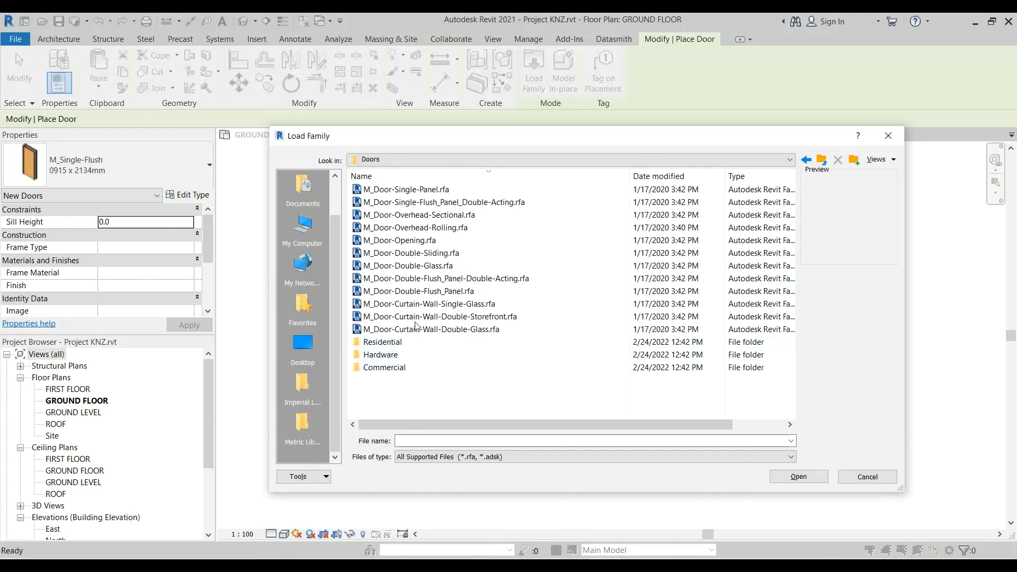
# Step: Preview the single, double, overhead and curtain-wall door families in the Doors folder
pyautogui.click(416, 194)
pyautogui.click(416, 193)
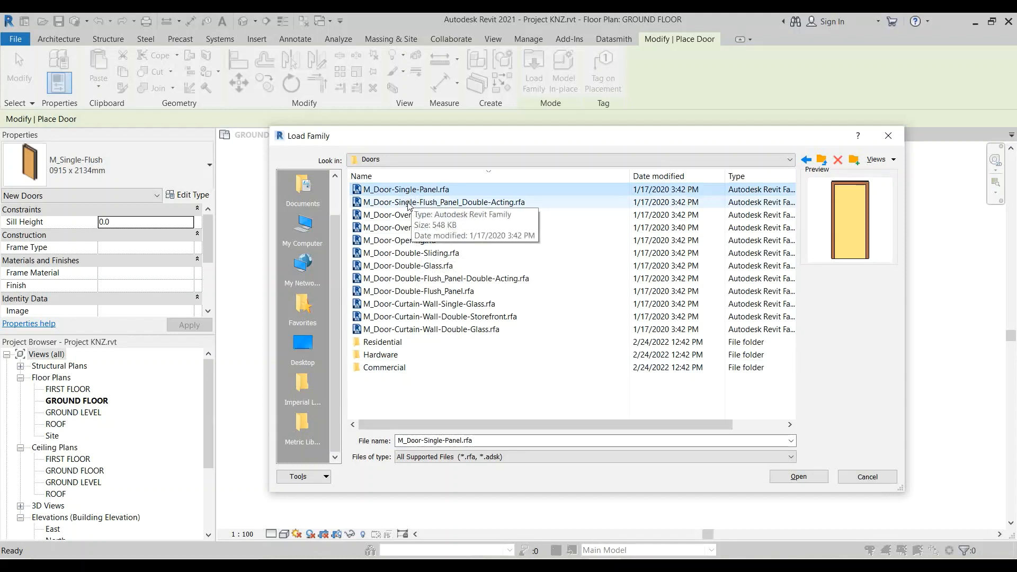
pyautogui.click(410, 204)
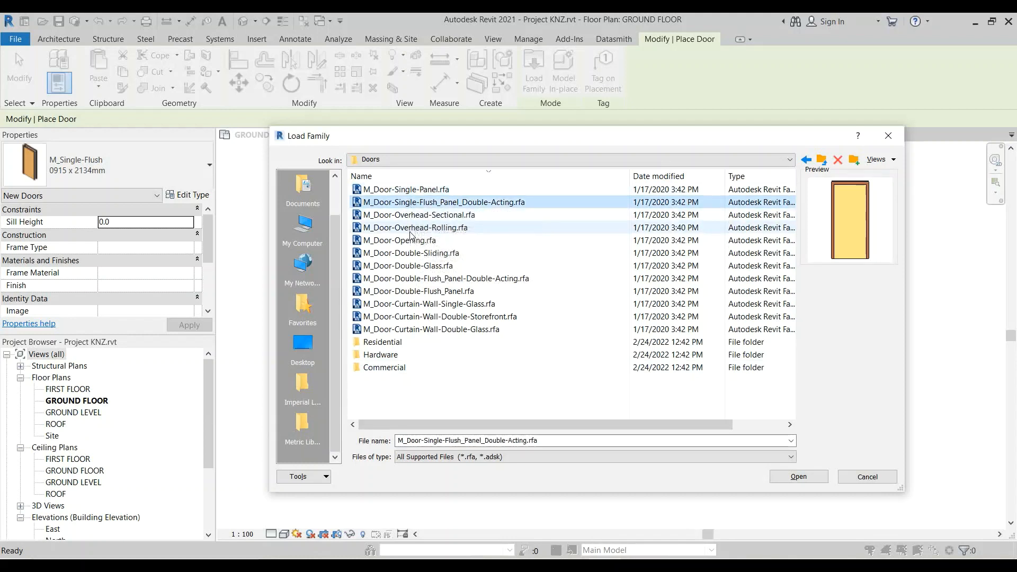
pyautogui.click(412, 228)
pyautogui.click(405, 253)
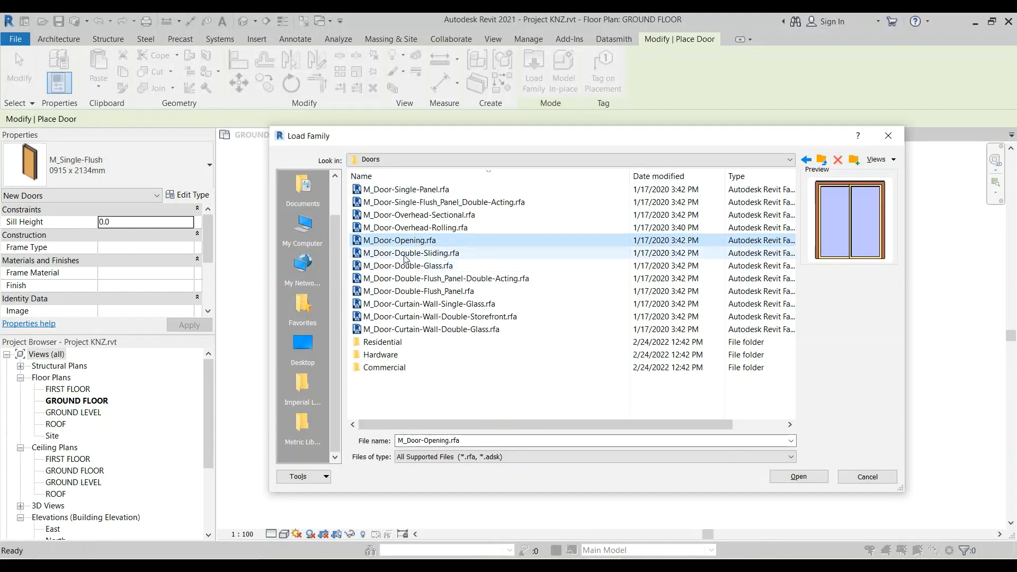
pyautogui.click(410, 266)
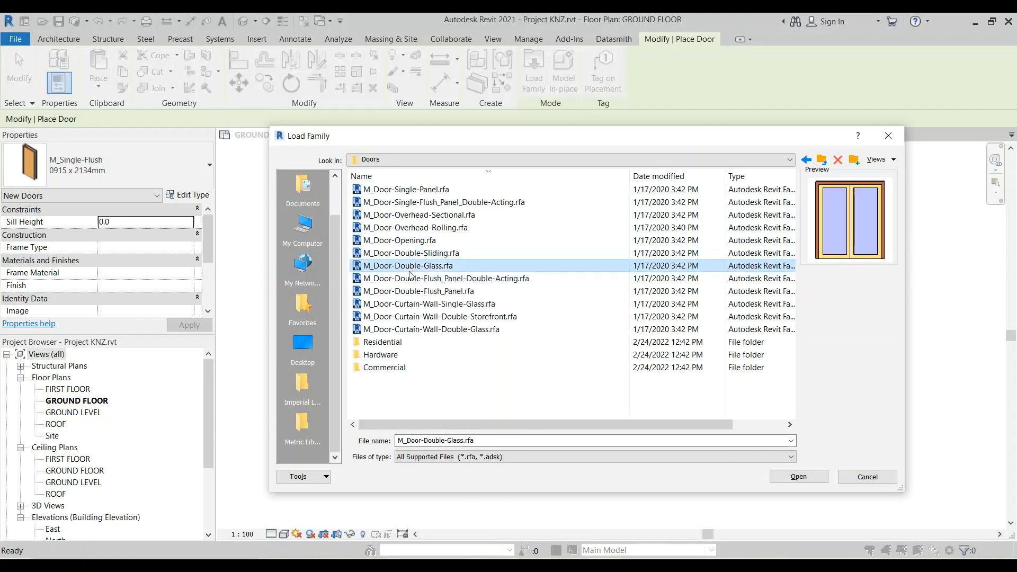
pyautogui.click(412, 278)
pyautogui.click(414, 304)
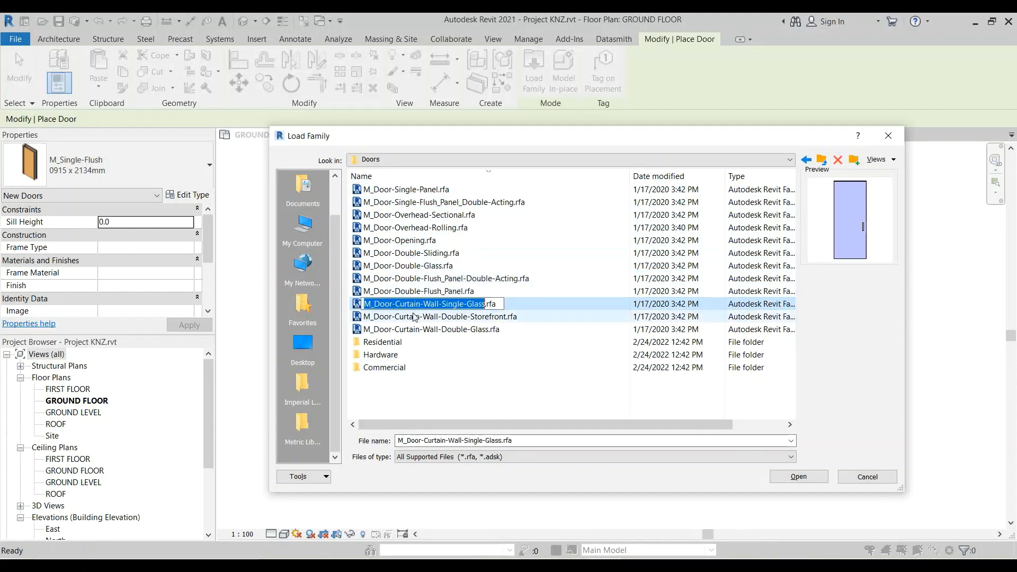
# Step: Open the Residential folder and preview several of its interior and exterior door families
pyautogui.doubleClick(386, 343)
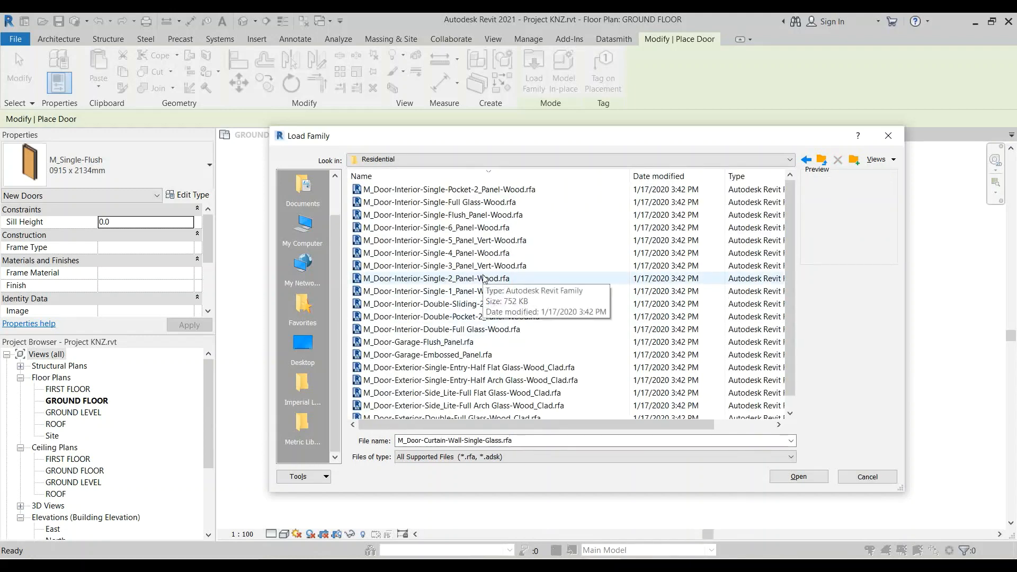
pyautogui.click(482, 191)
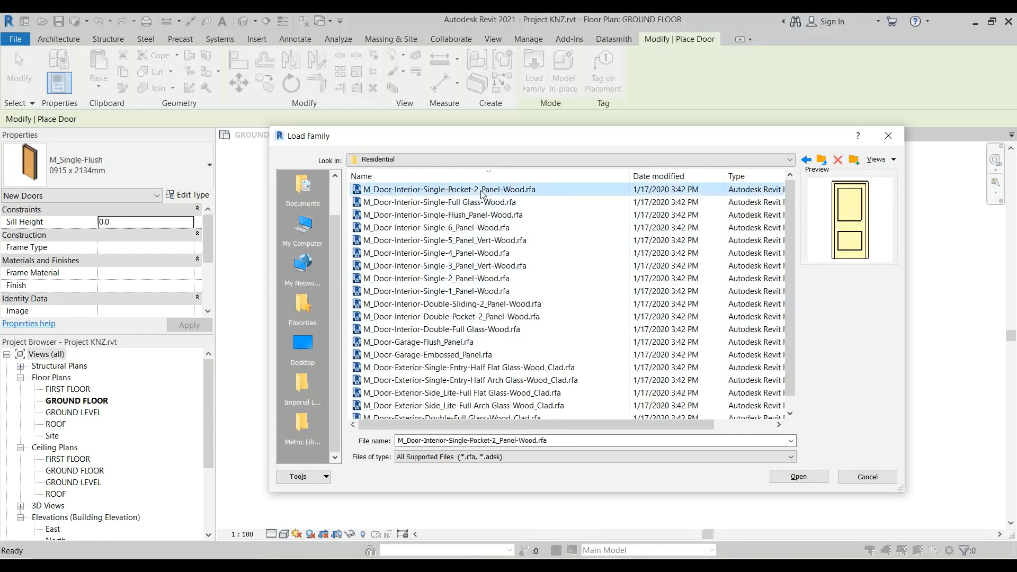
pyautogui.click(480, 203)
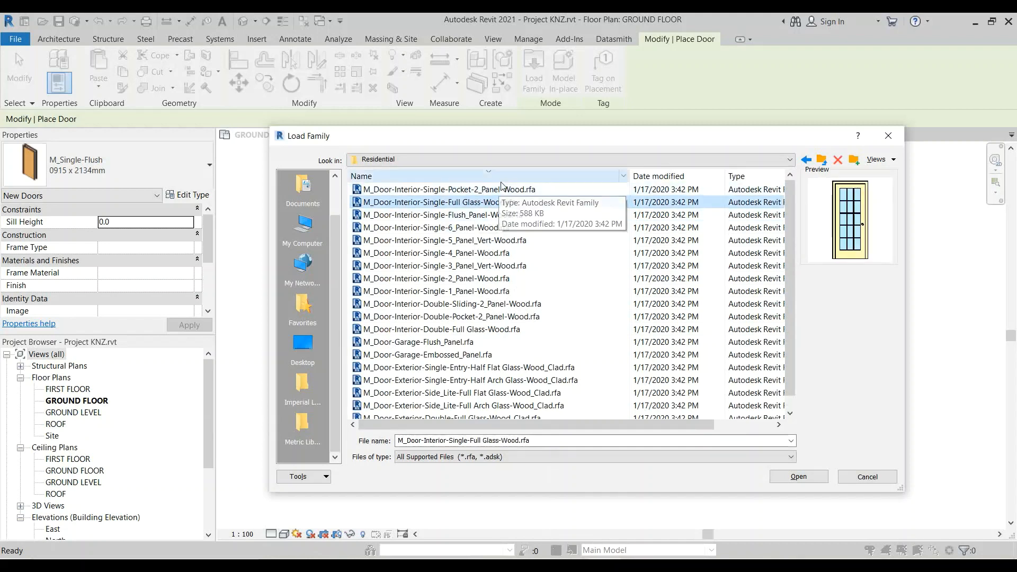
pyautogui.click(544, 189)
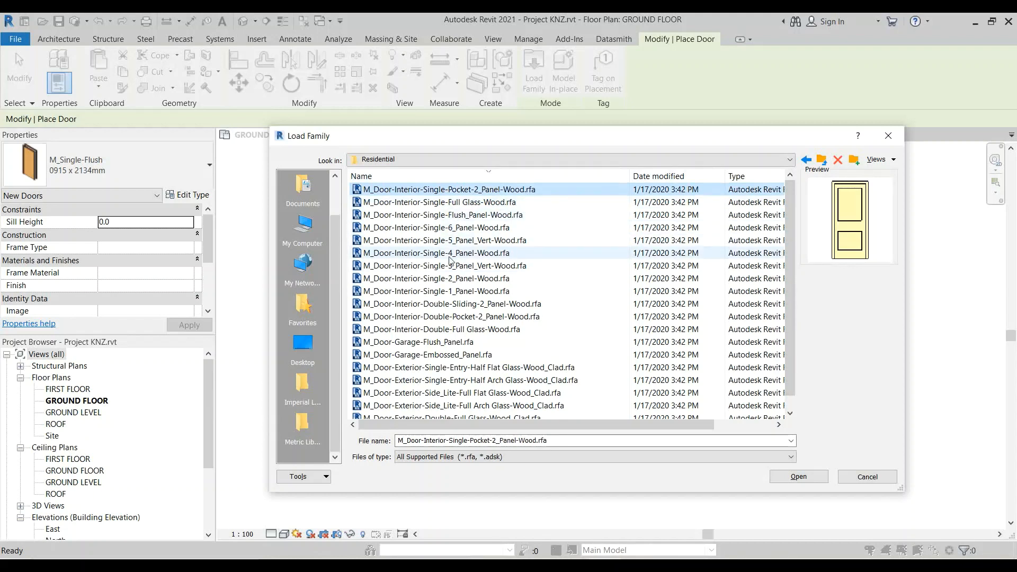
pyautogui.scroll(-1, 451, 259)
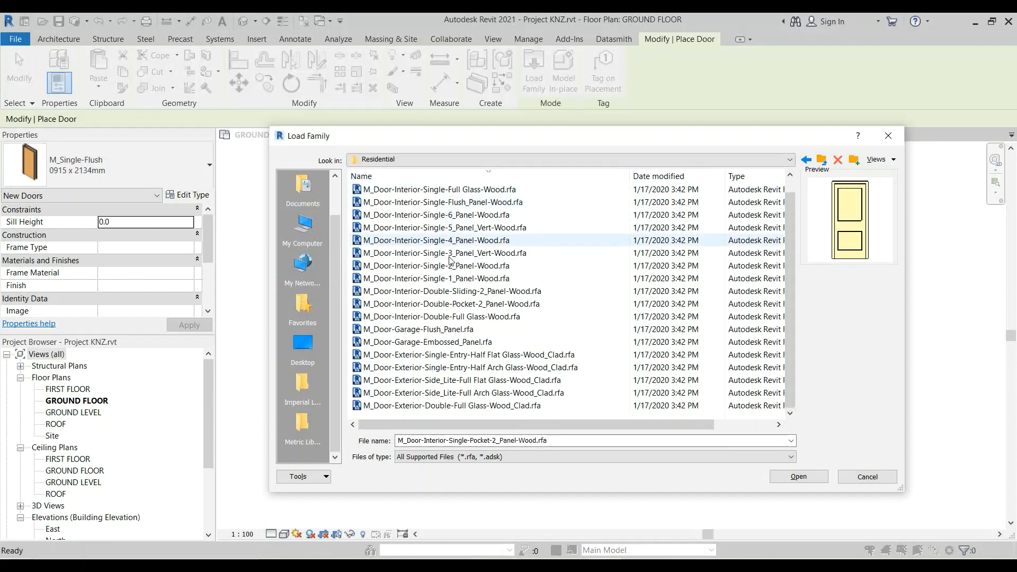
pyautogui.click(433, 405)
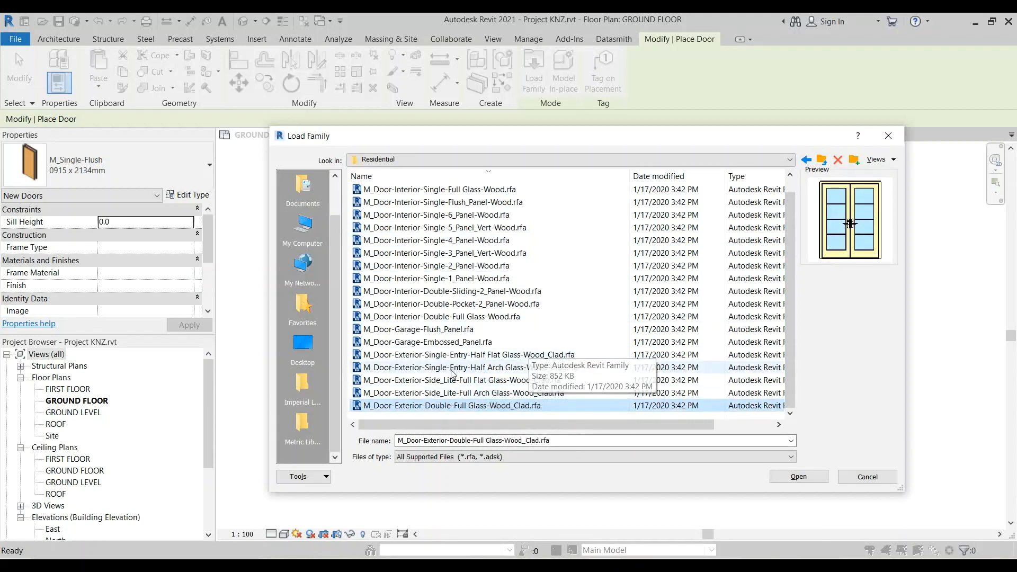
pyautogui.press('Up')
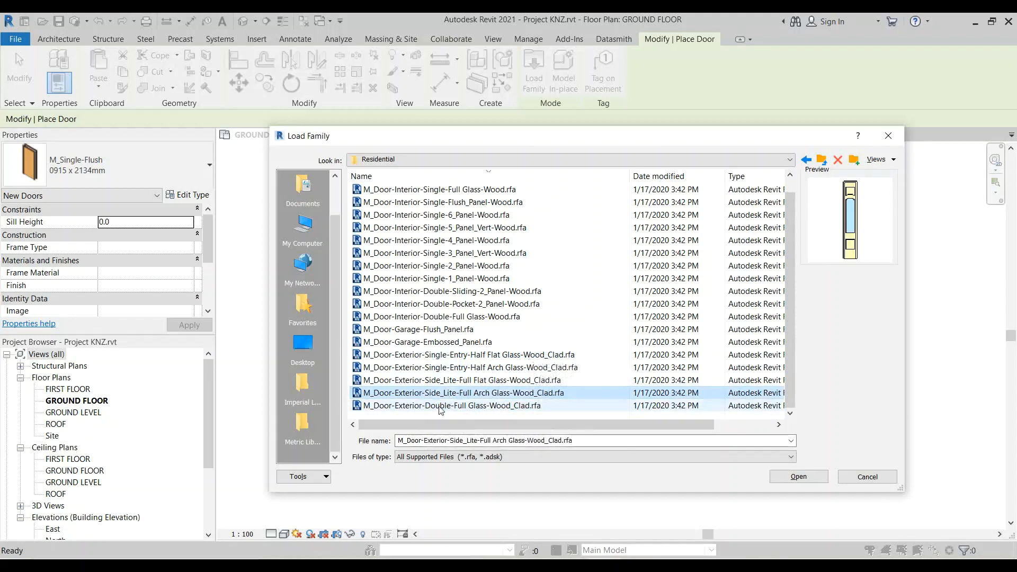
pyautogui.press('Down')
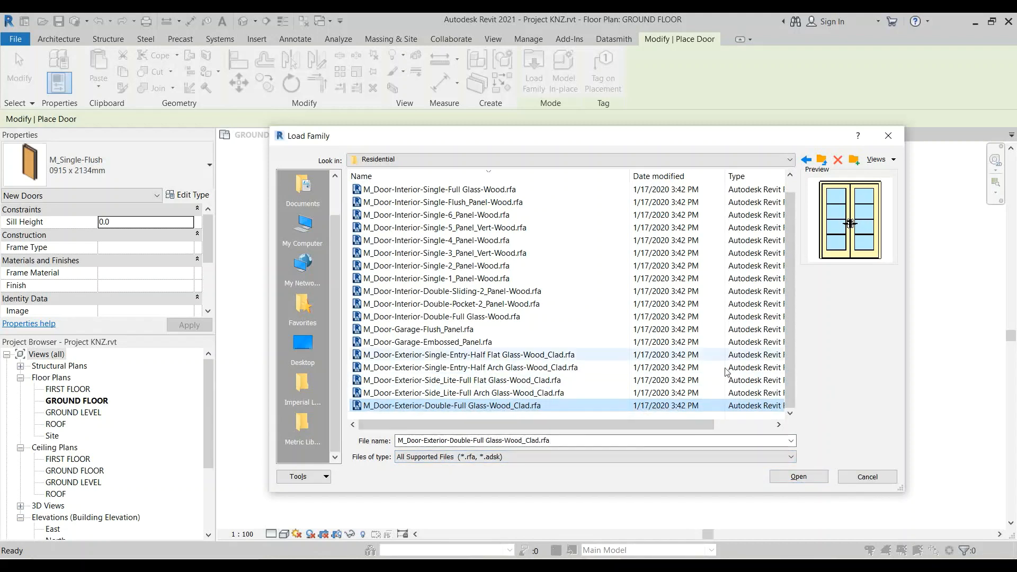
# Step: Preview more interior, garage and exterior door families in the Residential folder, including the exterior side-lite doors
pyautogui.press('Up')
pyautogui.press('Up')
pyautogui.press('Up')
pyautogui.press('Up')
pyautogui.press('Up')
pyautogui.press('Up')
pyautogui.press('Up')
pyautogui.press('Up')
pyautogui.press('Up')
pyautogui.press('Up')
pyautogui.press('Up')
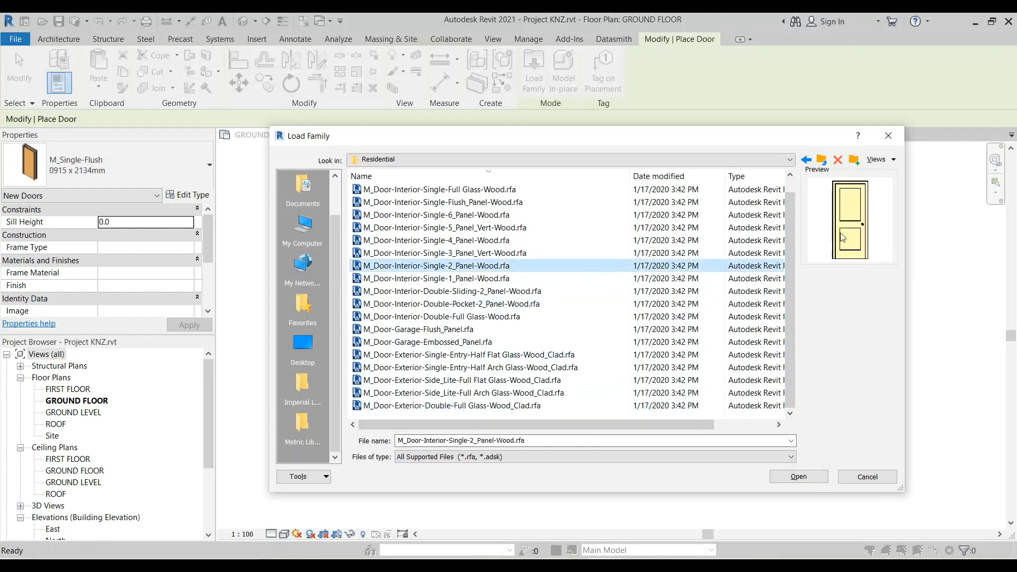
pyautogui.click(503, 354)
pyautogui.click(524, 380)
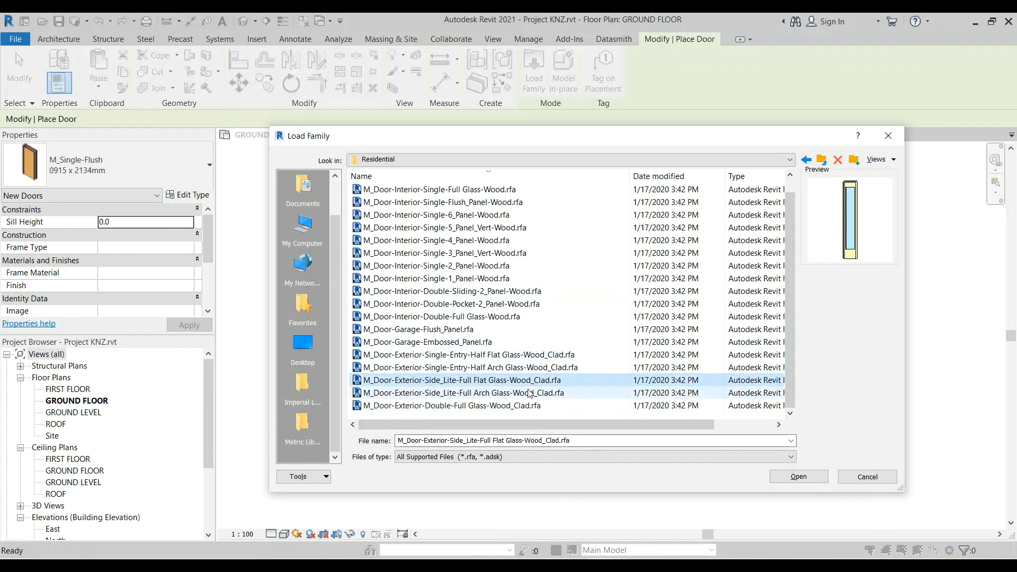
pyautogui.click(530, 393)
# Step: Try to load every type of the M_Door-Exterior-Double-Full Glass-Wood_Clad family
pyautogui.click(516, 406)
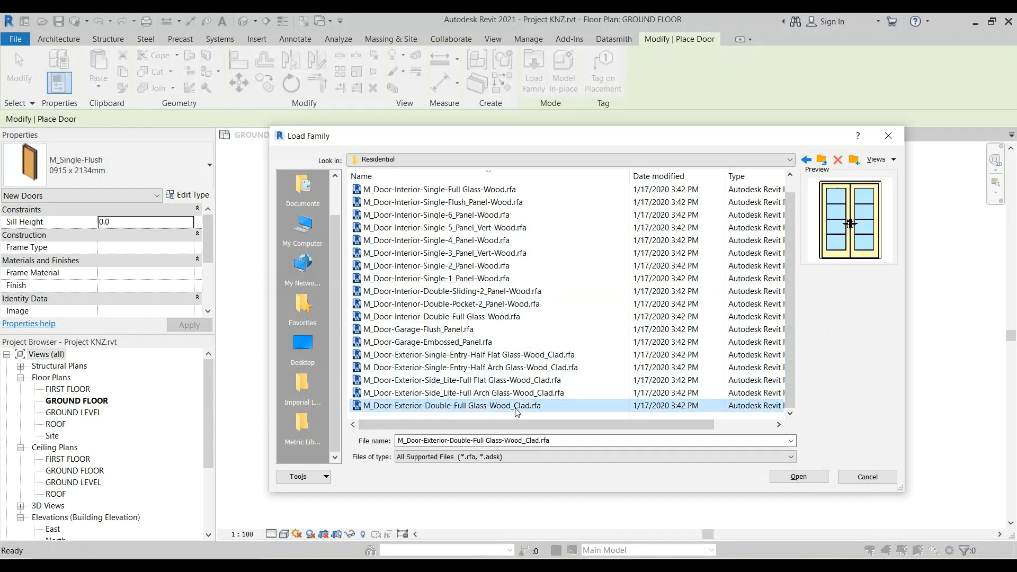
pyautogui.click(795, 477)
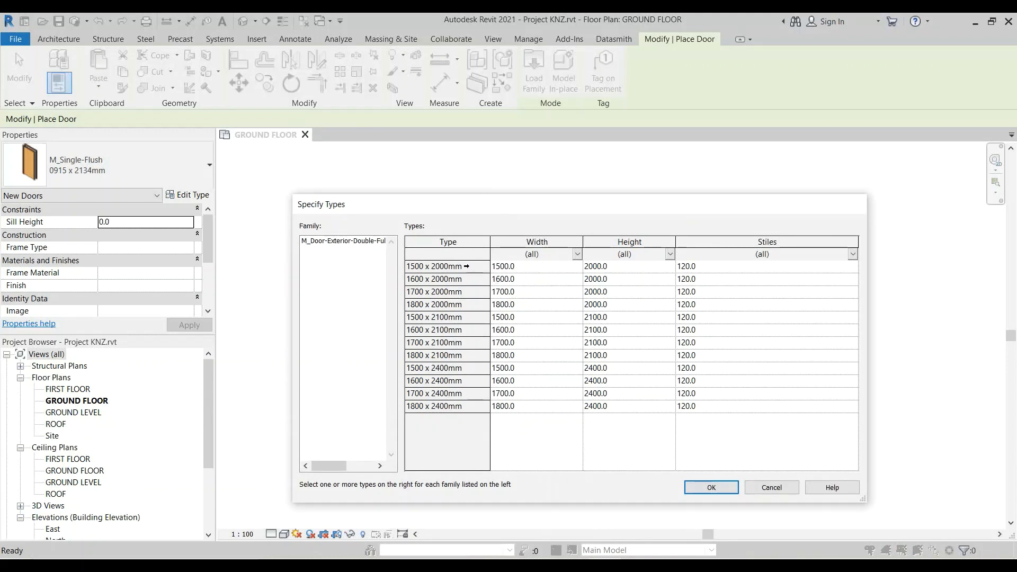
pyautogui.click(440, 266)
pyautogui.click(434, 283)
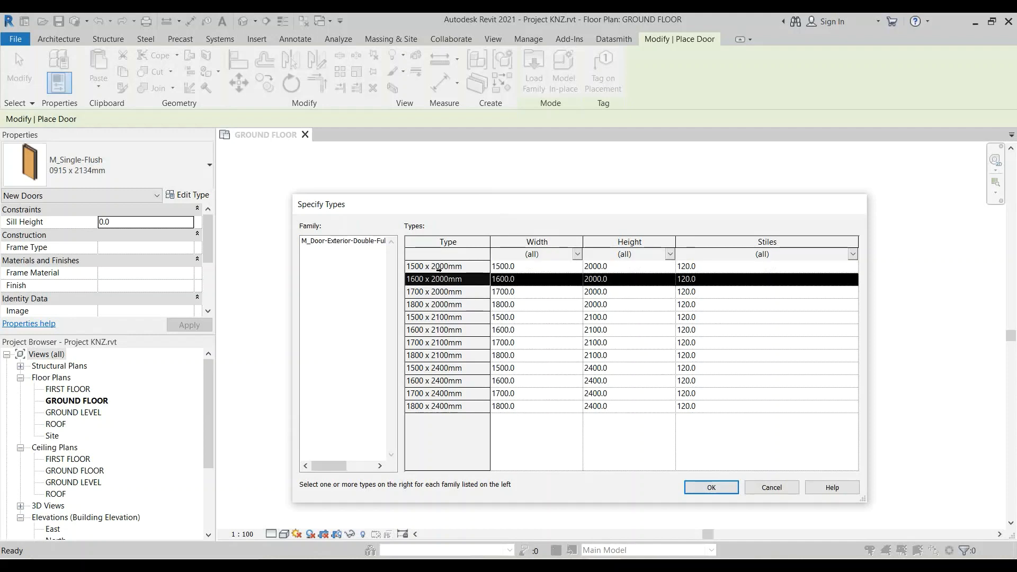
pyautogui.moveTo(434, 267); pyautogui.dragTo(427, 406)
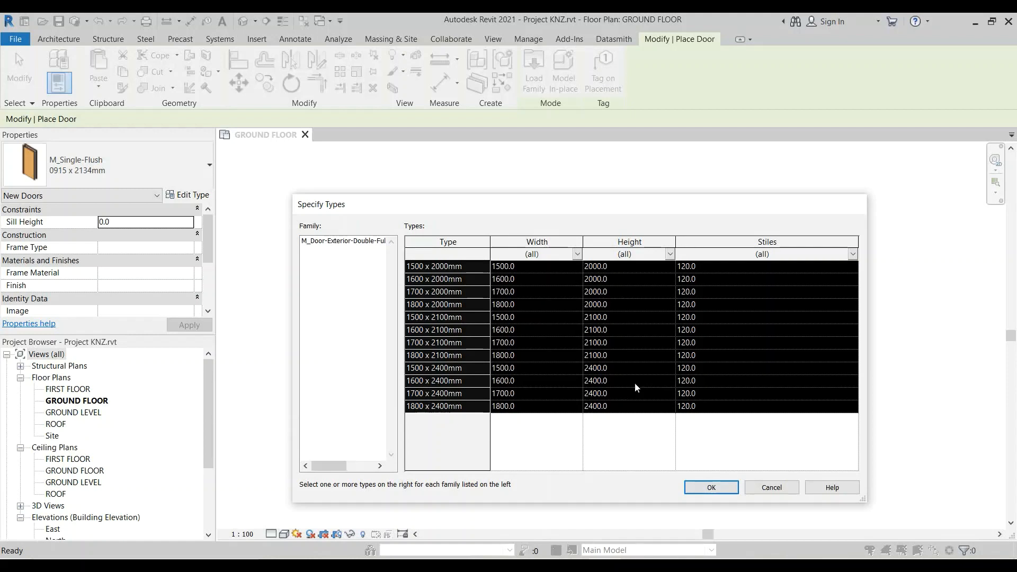
pyautogui.moveTo(446, 429); pyautogui.dragTo(450, 430)
pyautogui.press('Return')
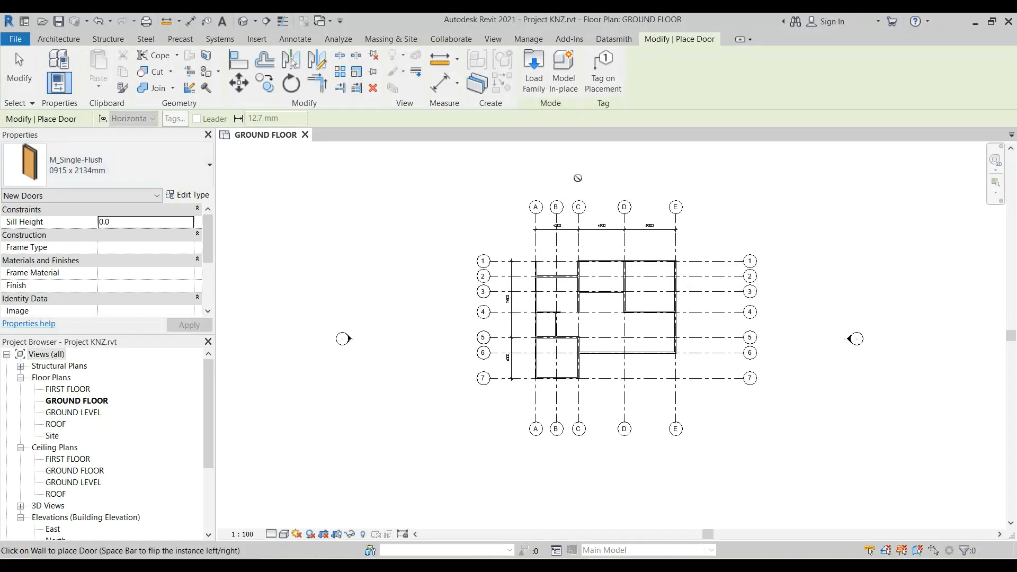
pyautogui.click(534, 69)
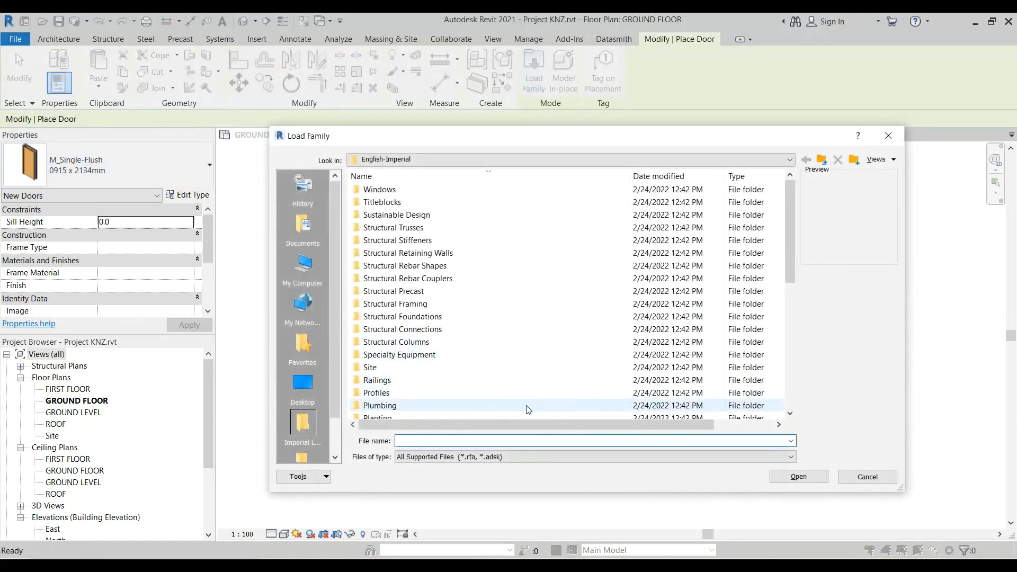
pyautogui.scroll(-5, 396, 390)
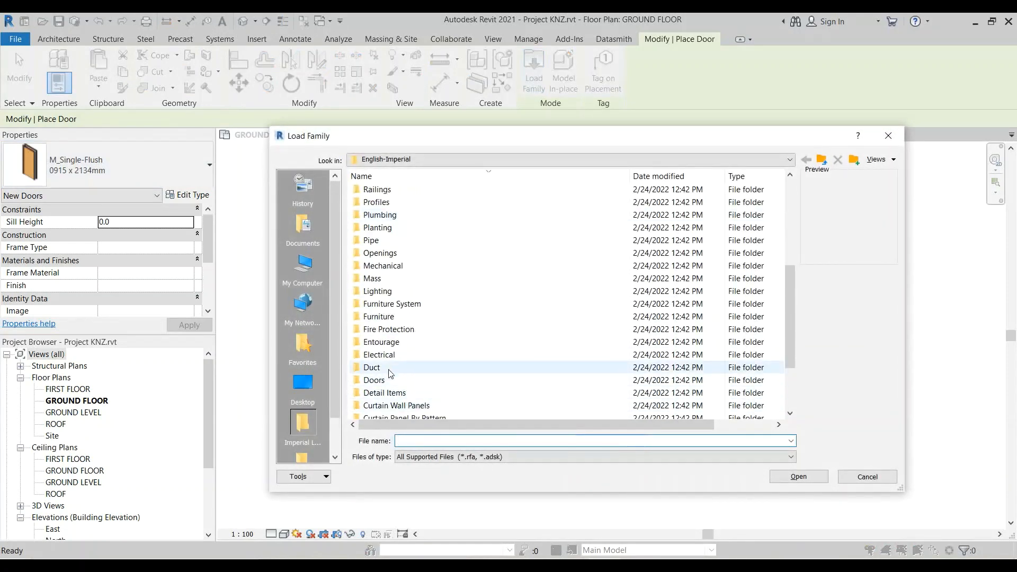
pyautogui.doubleClick(389, 380)
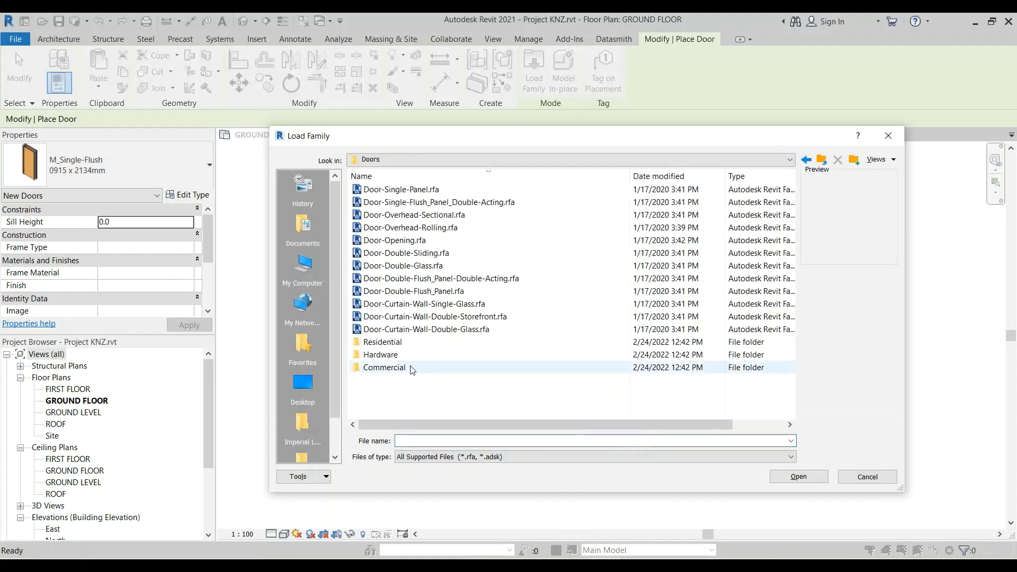
pyautogui.doubleClick(383, 342)
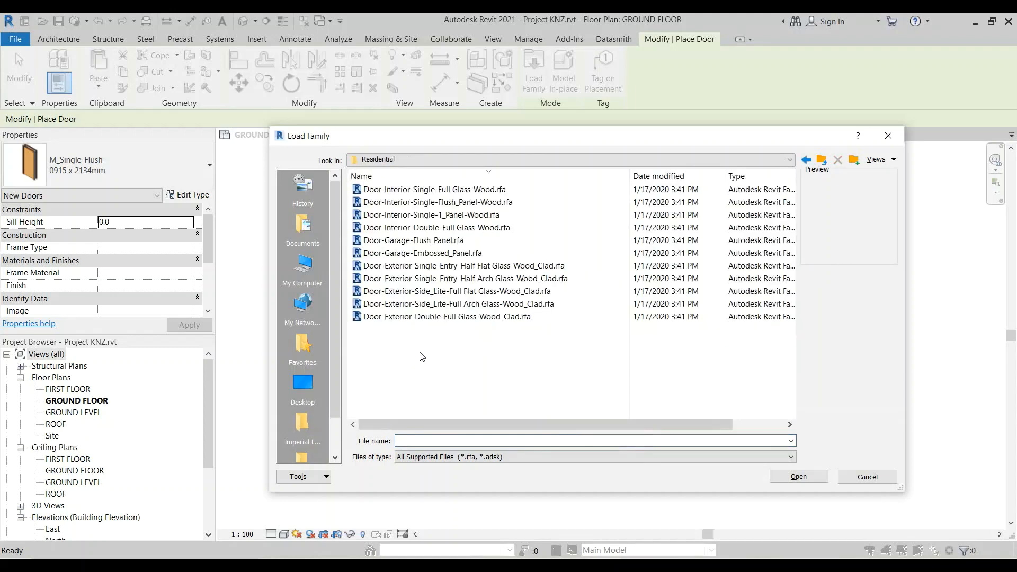
pyautogui.click(434, 317)
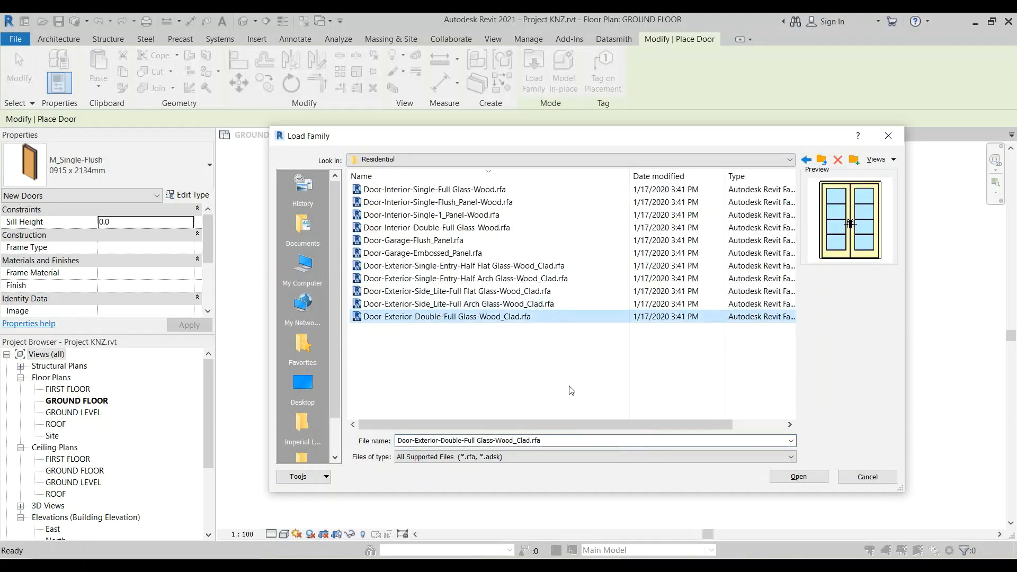
pyautogui.click(799, 477)
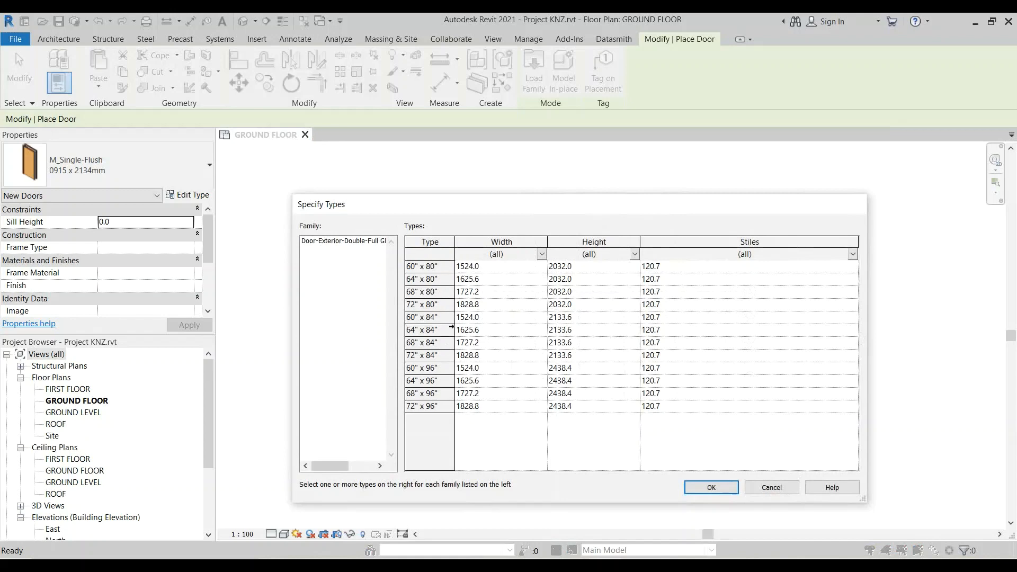
pyautogui.click(771, 487)
# Step: Restart family loading and browse the metric English library to the Residential folder within Doors
pyautogui.click(534, 69)
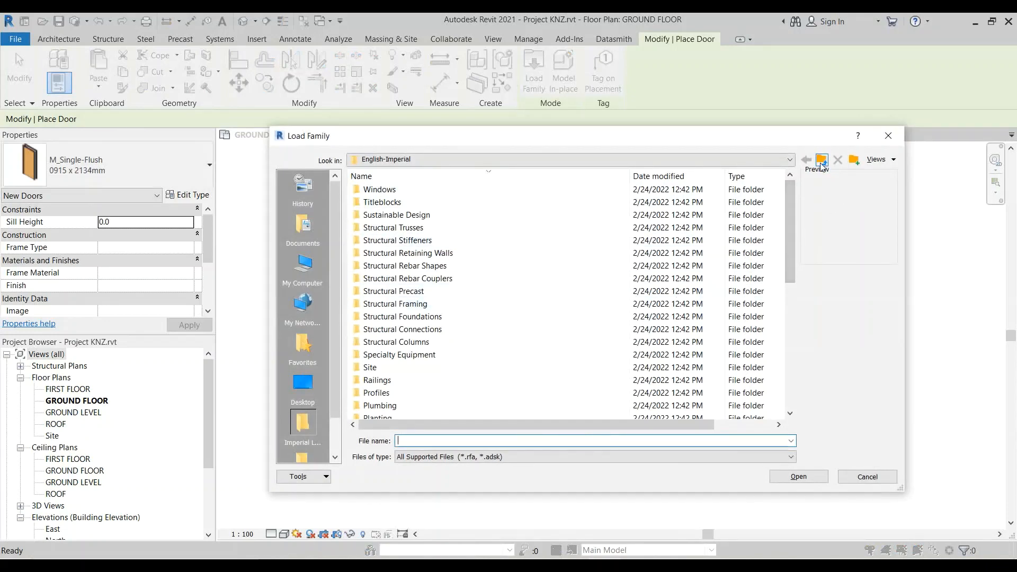
pyautogui.click(821, 160)
pyautogui.doubleClick(371, 328)
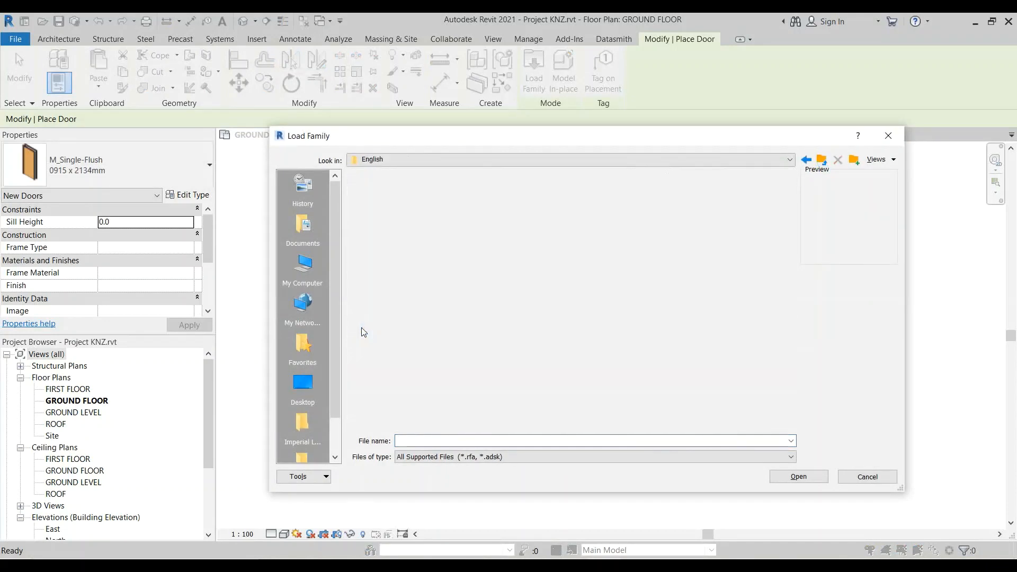
pyautogui.scroll(-4, 392, 394)
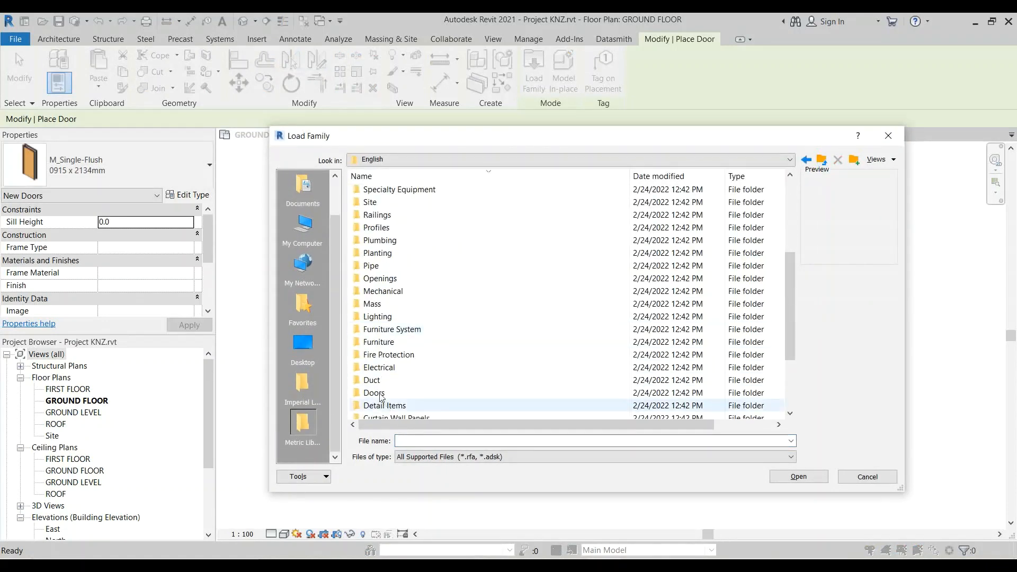
pyautogui.click(380, 394)
pyautogui.doubleClick(379, 395)
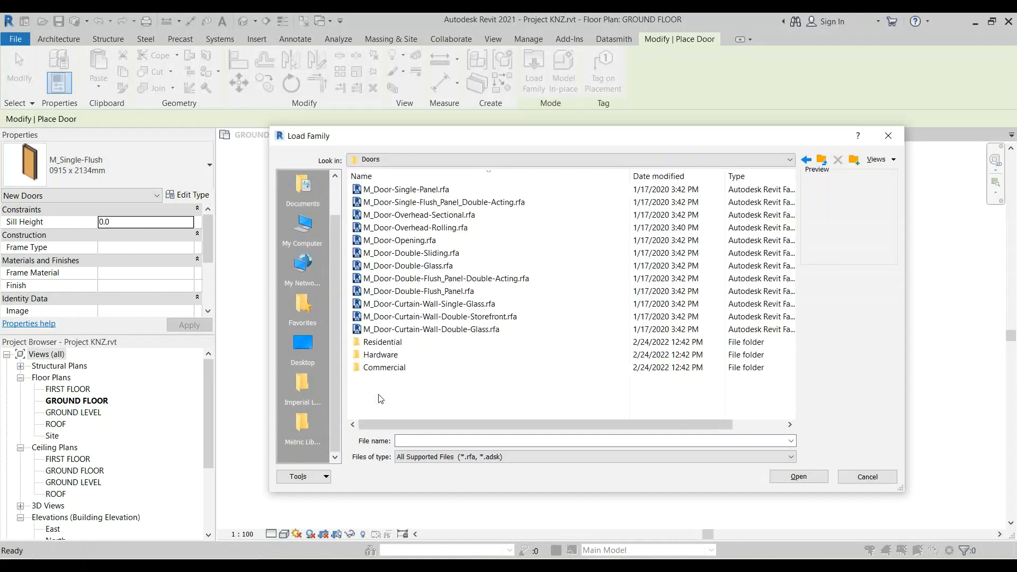
pyautogui.doubleClick(390, 341)
pyautogui.scroll(-1, 402, 366)
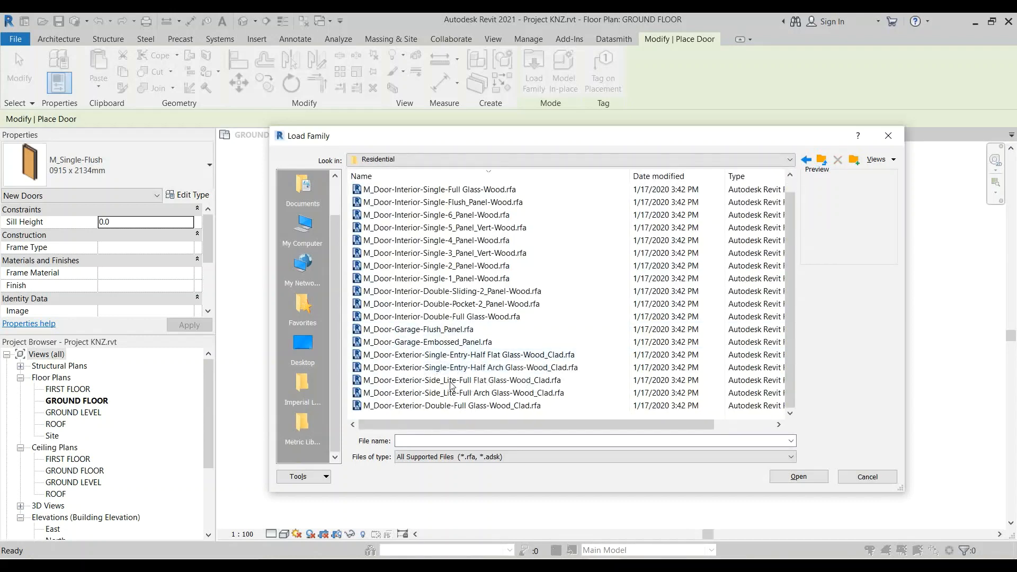
# Step: Load the M_Door-Exterior-Double-Full Glass-Wood_Clad family with all its types, from 1500 x 2000mm to 1800 x 2400mm
pyautogui.click(426, 406)
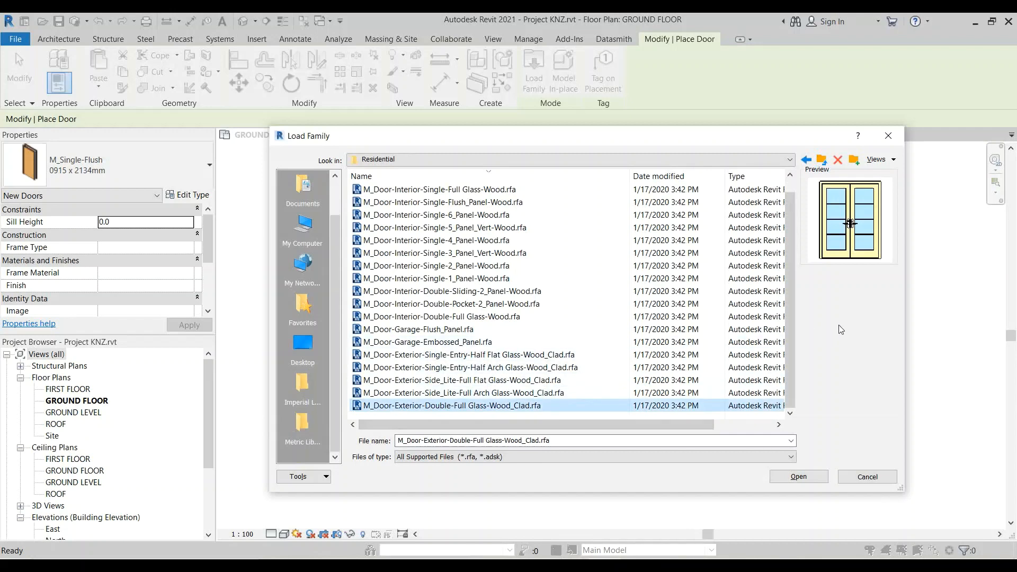
pyautogui.click(801, 476)
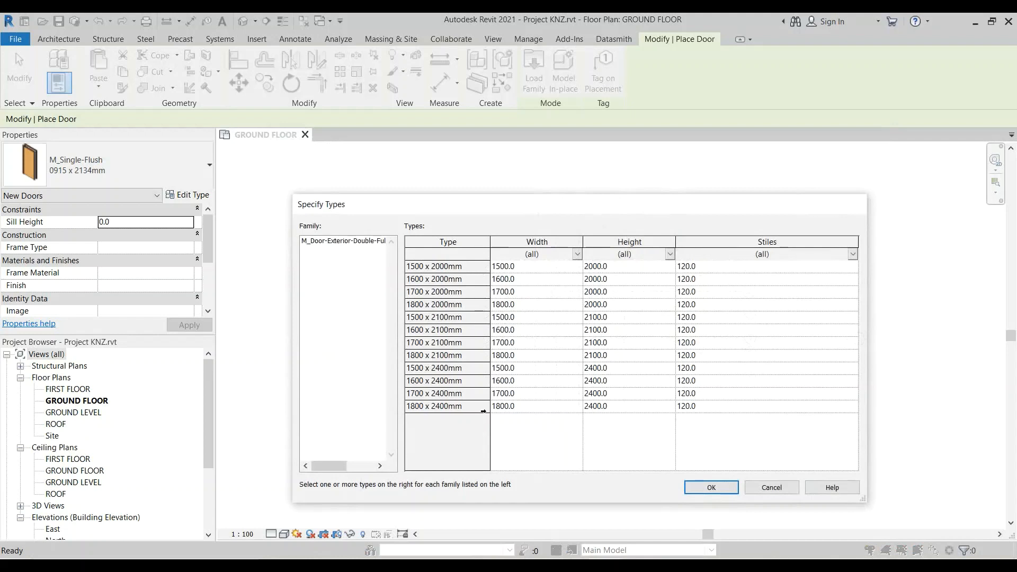
pyautogui.click(444, 266)
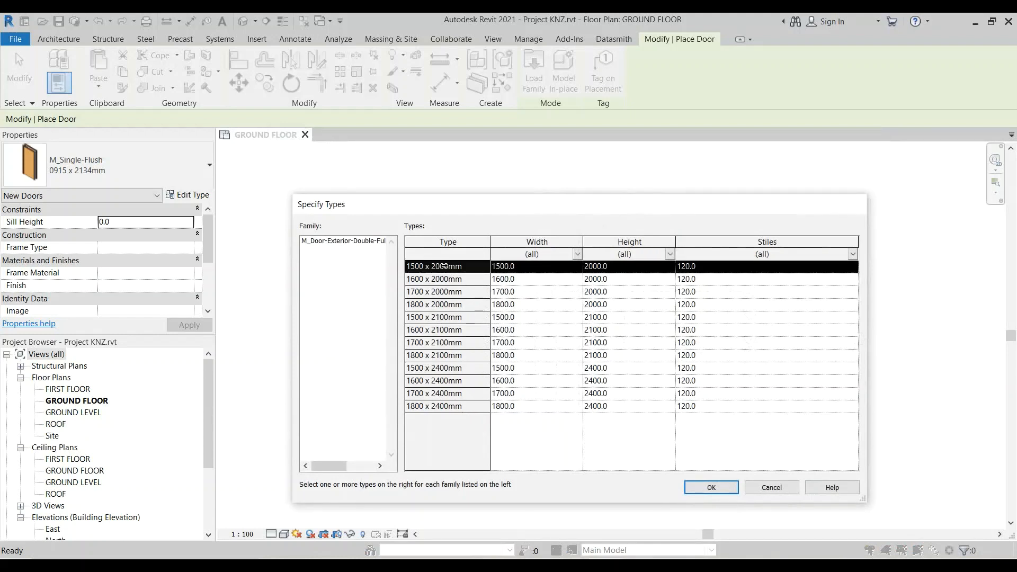
pyautogui.moveTo(444, 266); pyautogui.dragTo(441, 411)
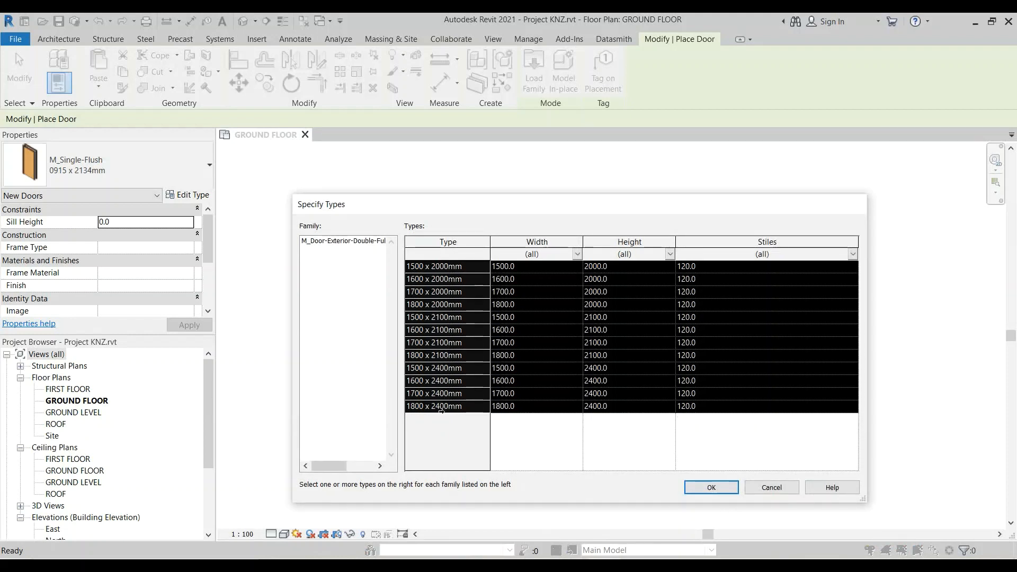
pyautogui.click(708, 488)
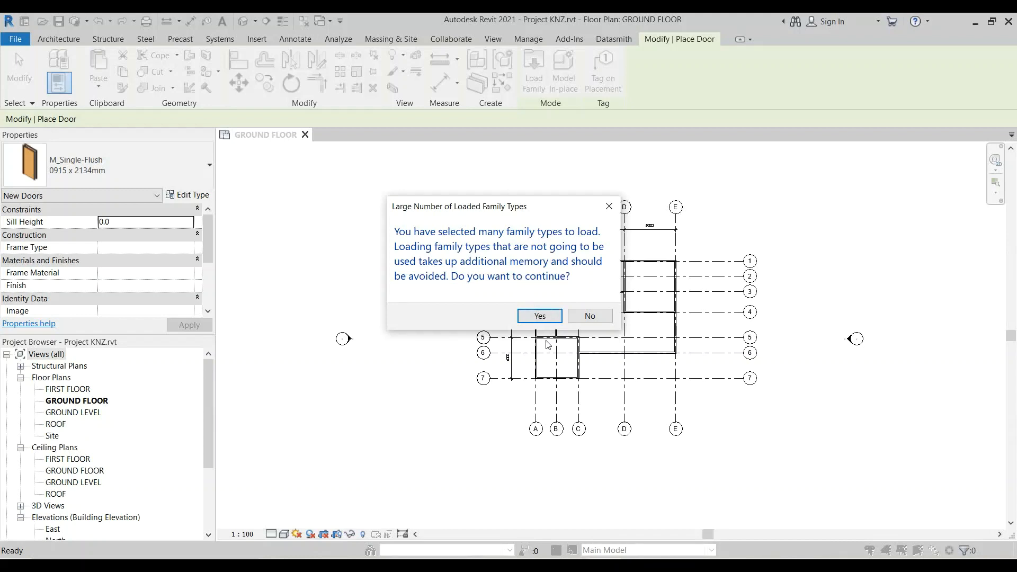
pyautogui.click(539, 317)
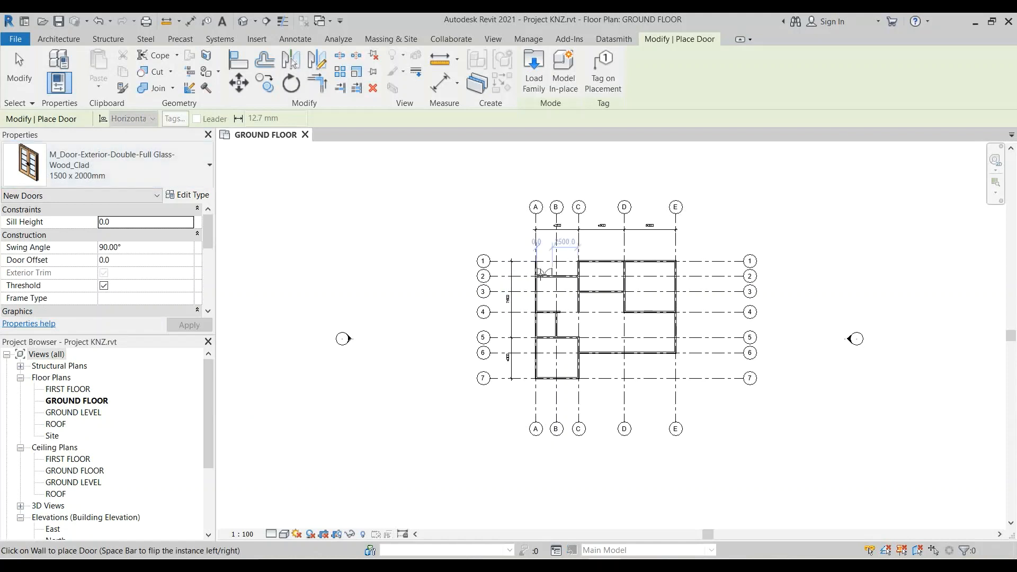
# Step: Check the available door types and open the type properties of the 1500 x 2000mm exterior double door
pyautogui.click(192, 170)
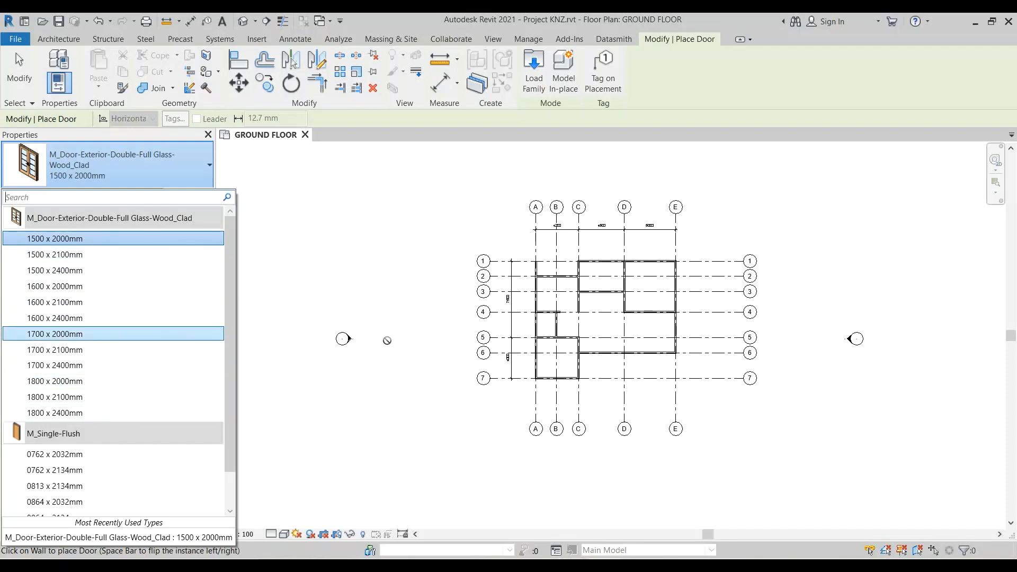
pyautogui.click(372, 298)
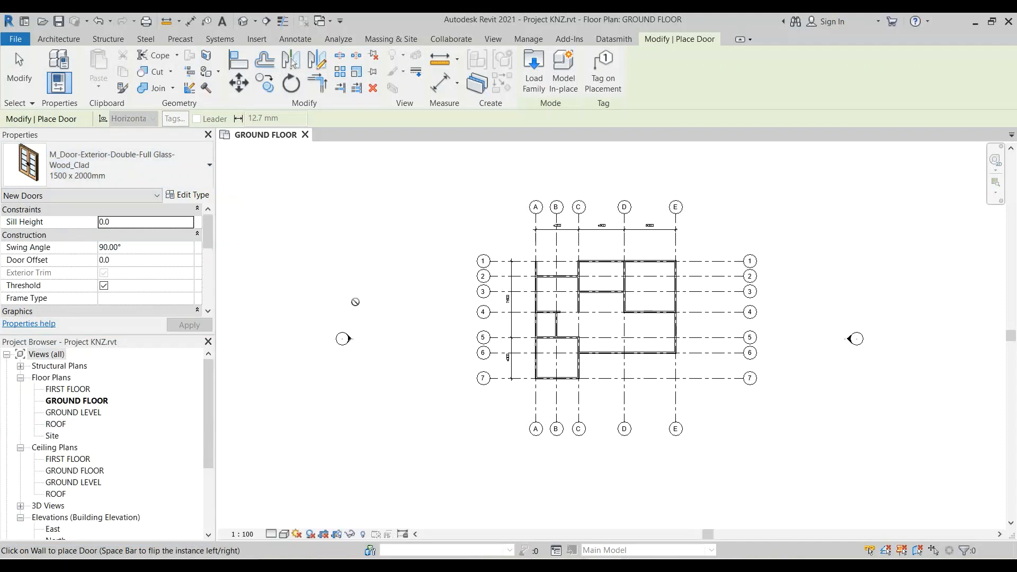
pyautogui.click(182, 196)
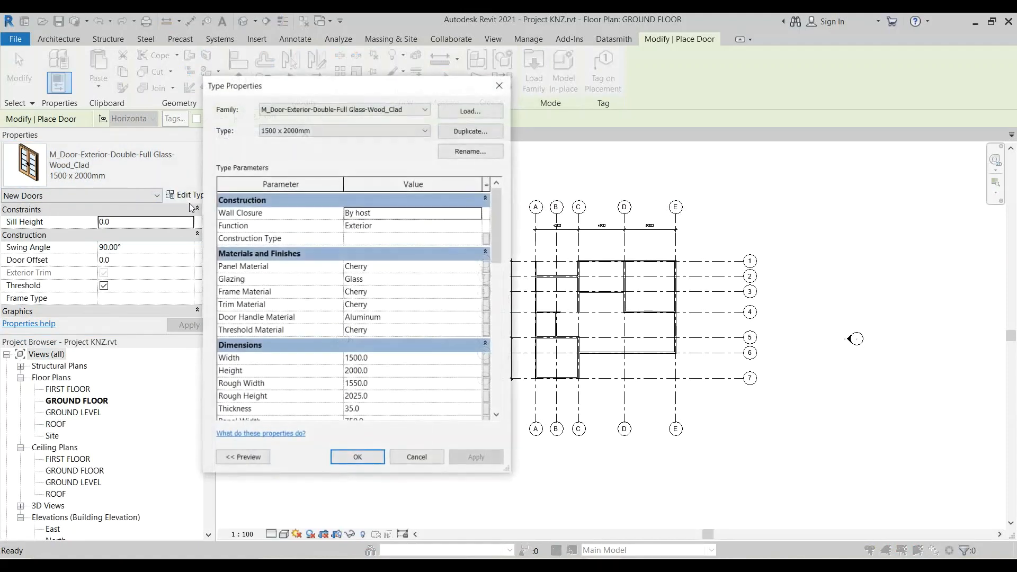
# Step: Try to duplicate the 1500 x 2000mm door type under the name 1700 x 2000mm
pyautogui.click(462, 133)
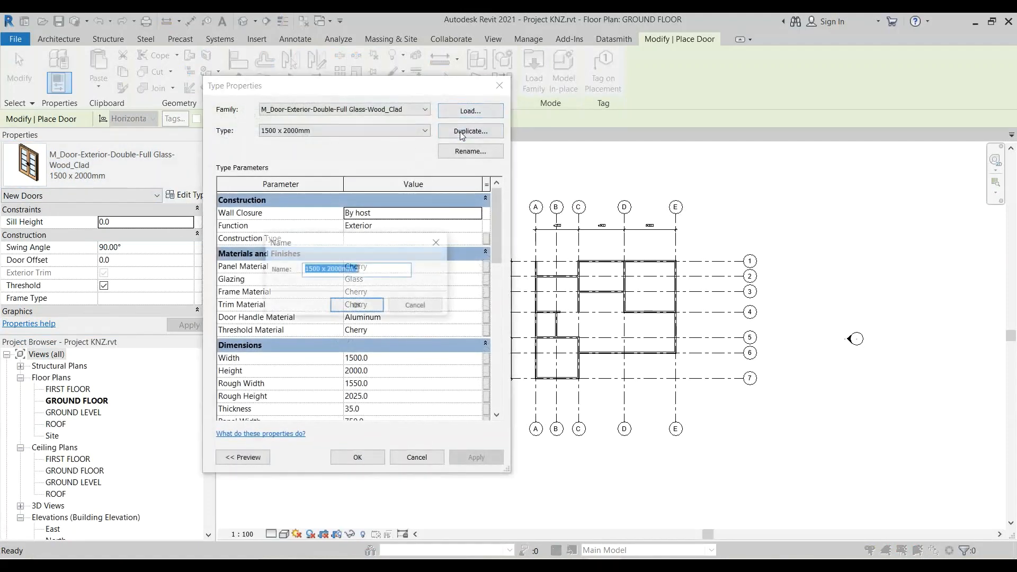
pyautogui.click(365, 270)
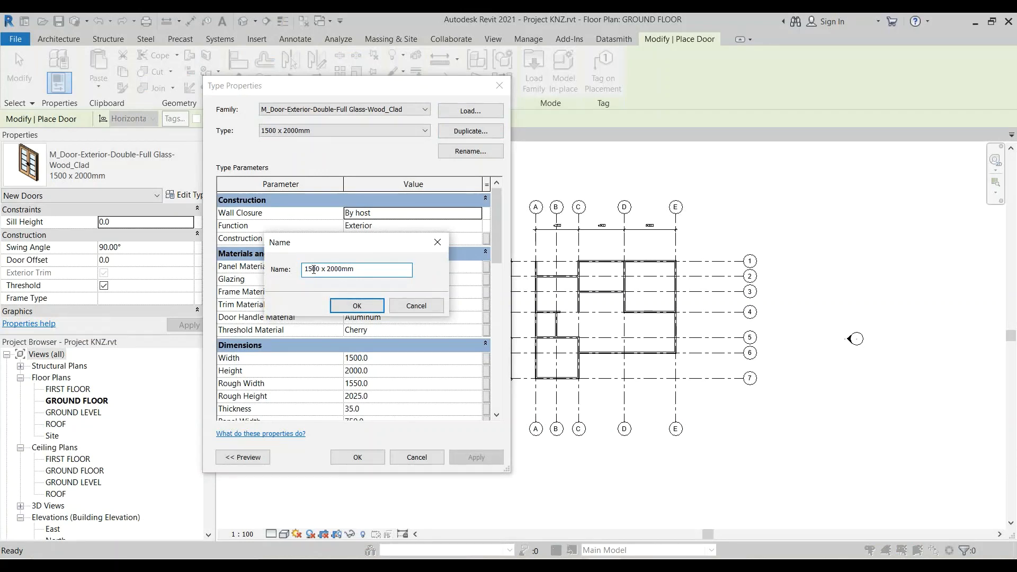
pyautogui.press('BackSpace')
pyautogui.write('7')
pyautogui.click(358, 307)
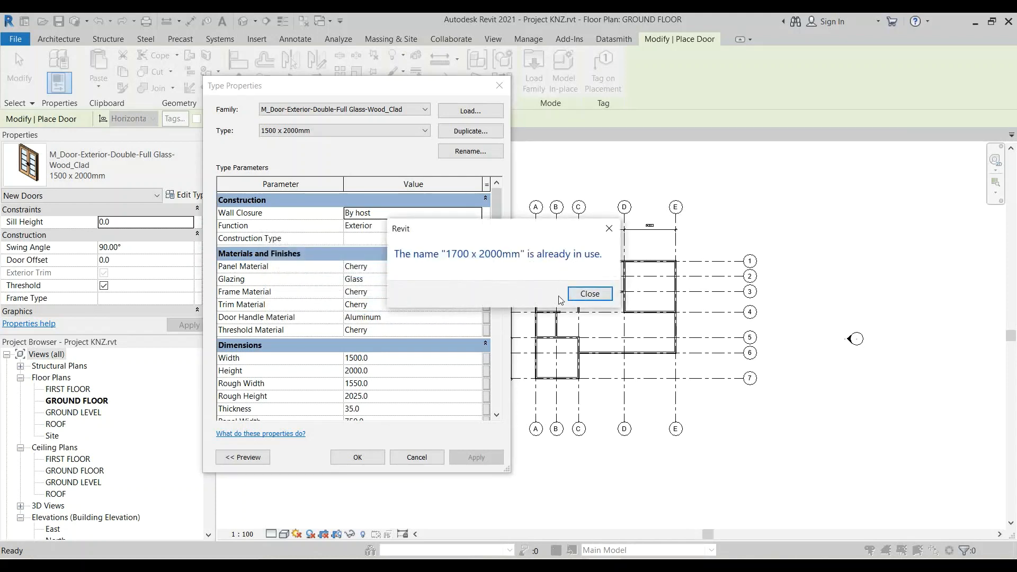
pyautogui.click(589, 294)
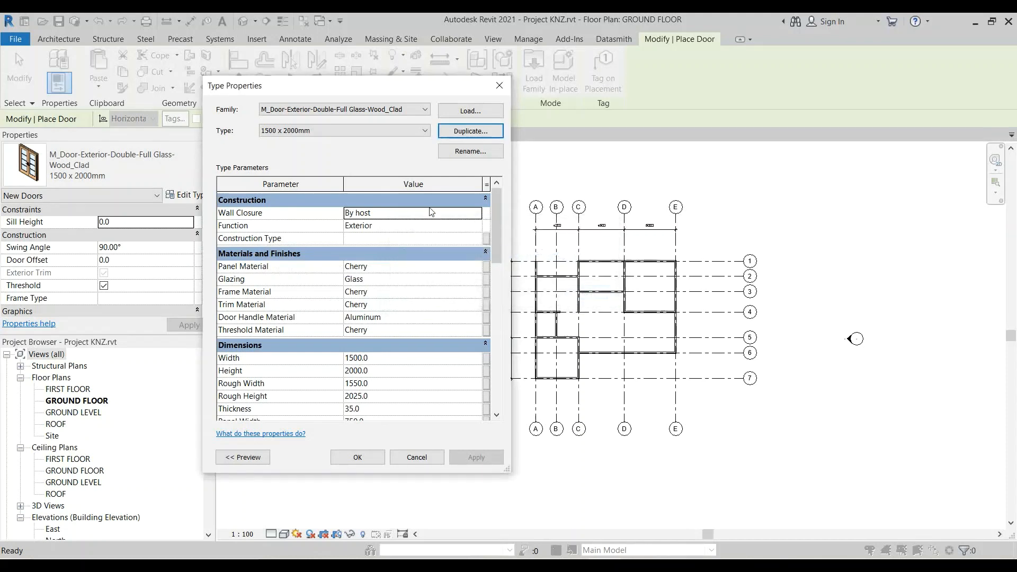
# Step: Duplicate the 1500 x 2000mm exterior double door type under the name 2000 x 2000mm
pyautogui.click(466, 132)
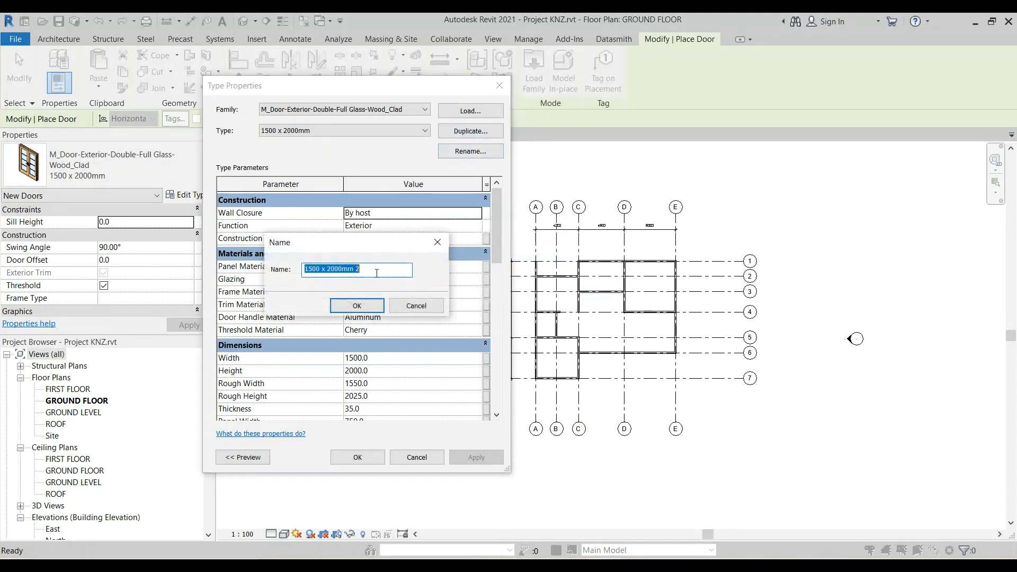
pyautogui.click(314, 270)
pyautogui.press('BackSpace')
pyautogui.press('BackSpace')
pyautogui.write('29')
pyautogui.press('BackSpace')
pyautogui.write('0')
pyautogui.click(355, 305)
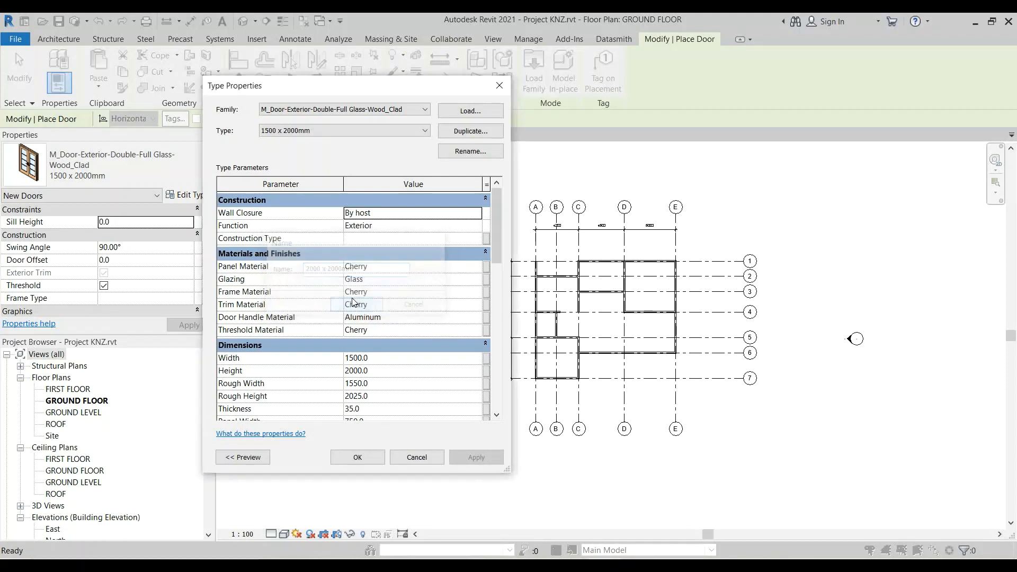
# Step: Set the width of the 2000 x 2000mm door type to 2000 and review its other dimensions
pyautogui.click(353, 358)
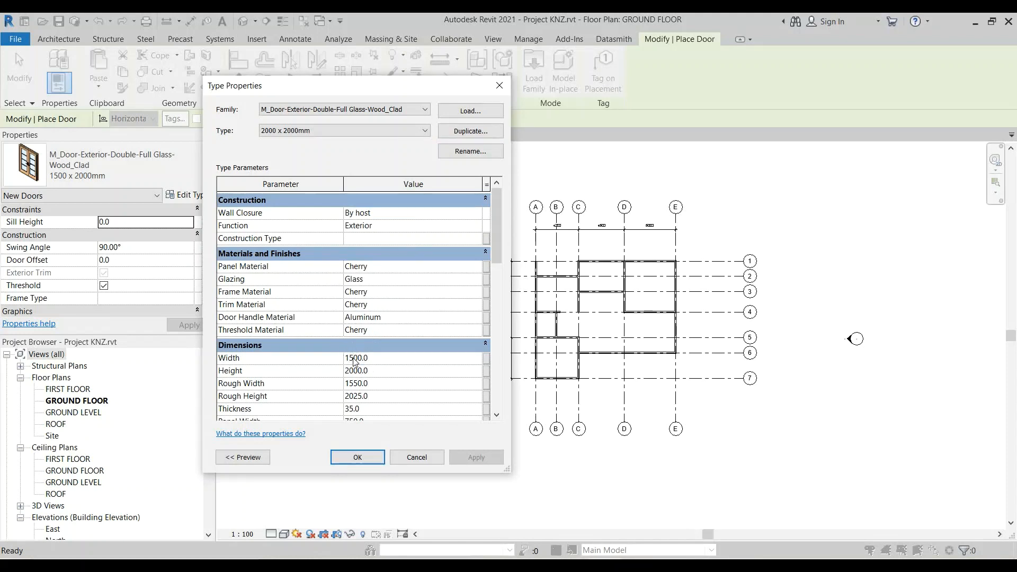
pyautogui.press('BackSpace')
pyautogui.press('BackSpace')
pyautogui.write('2')
pyautogui.click(395, 296)
pyautogui.moveTo(498, 251); pyautogui.dragTo(498, 292)
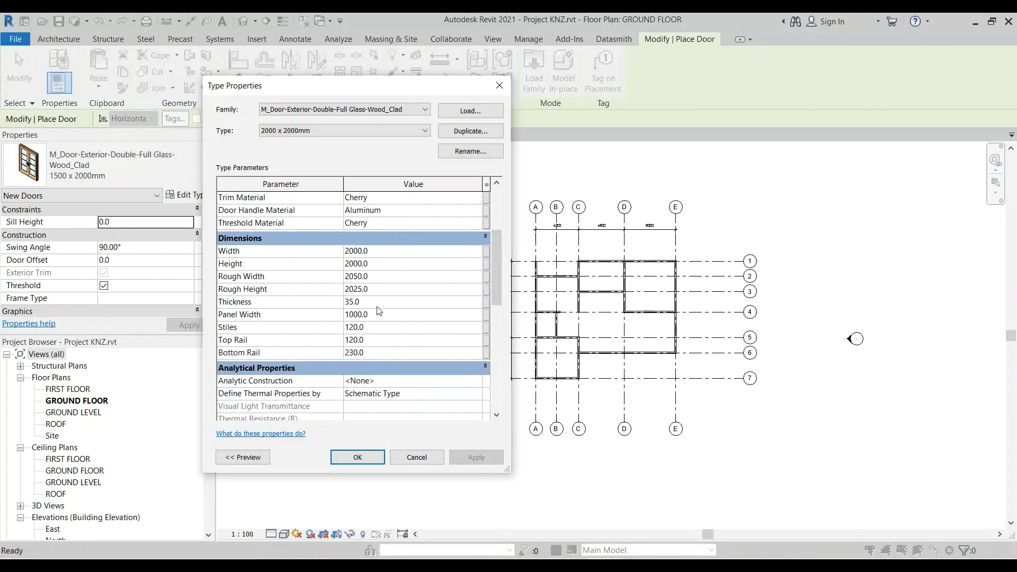
# Step: Set the 2000 x 2000mm door type's panel material to Zinc, added from the Metal category of the AEC Materials library
pyautogui.scroll(3, 382, 313)
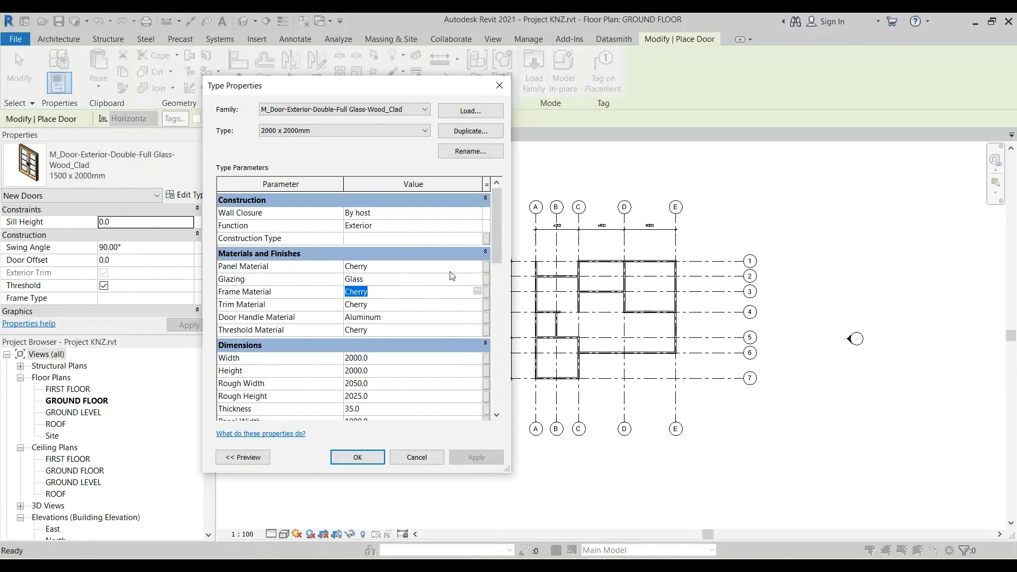
pyautogui.click(465, 267)
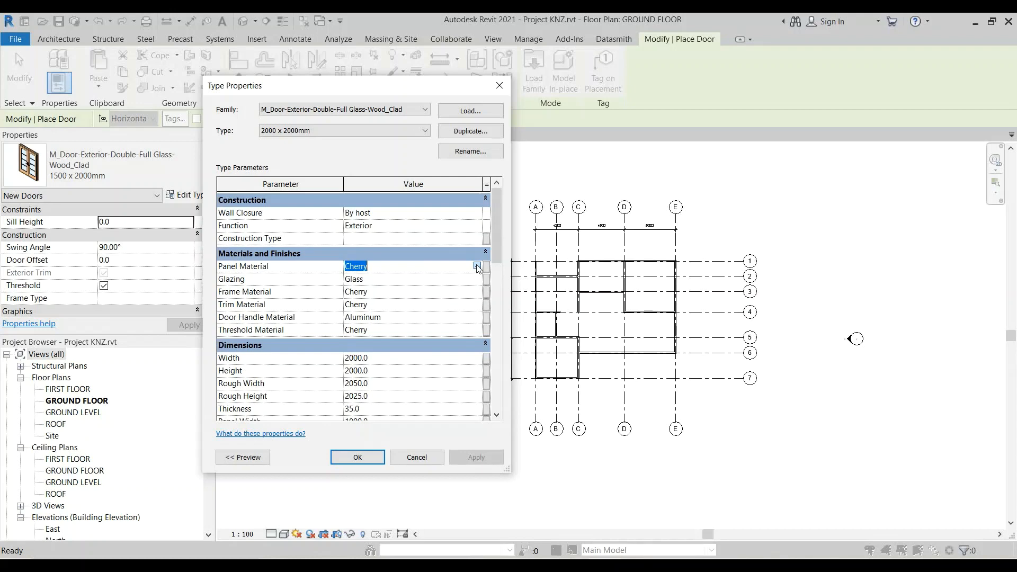
pyautogui.click(477, 266)
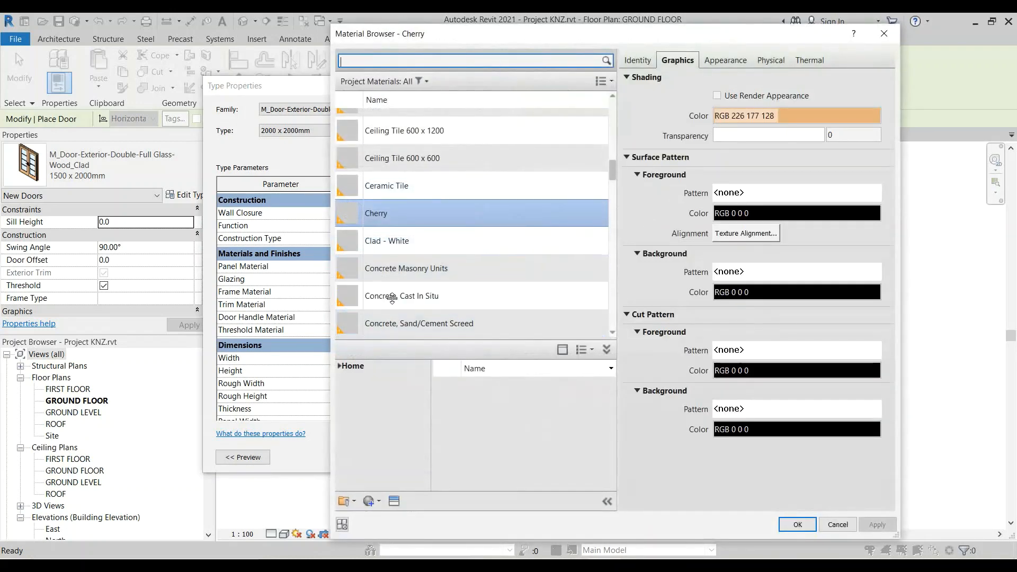
pyautogui.click(351, 366)
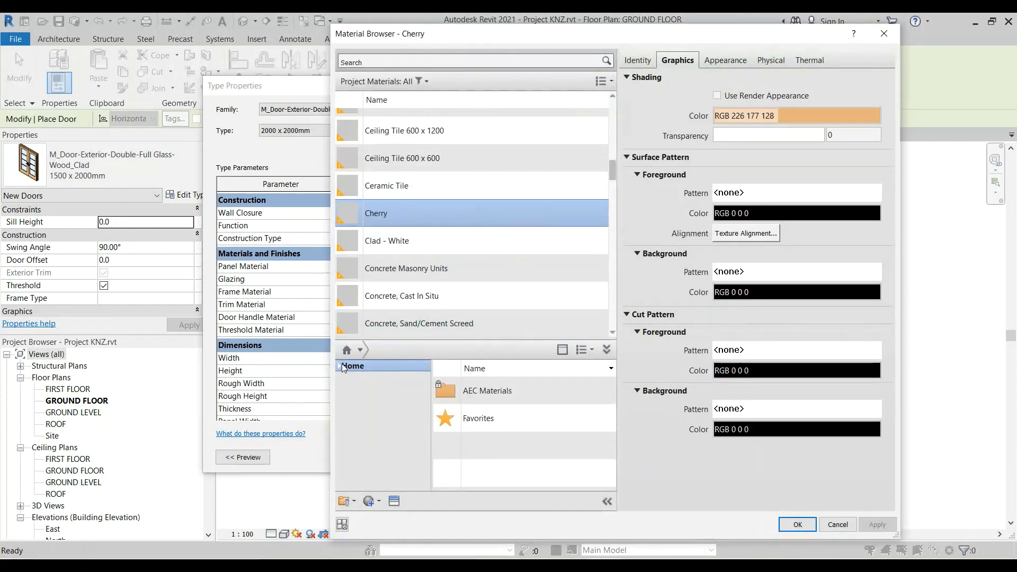
pyautogui.click(342, 367)
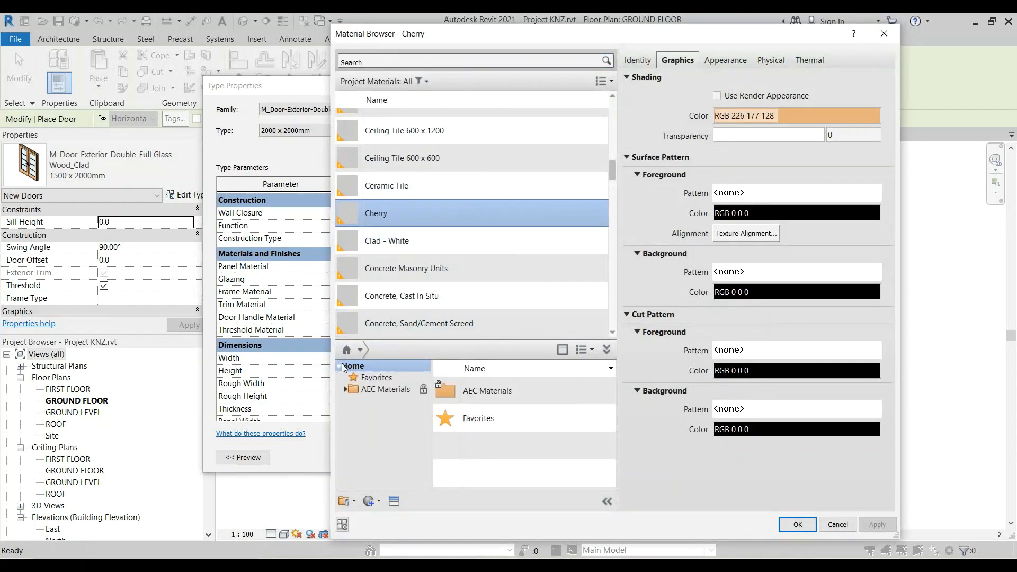
pyautogui.doubleClick(357, 388)
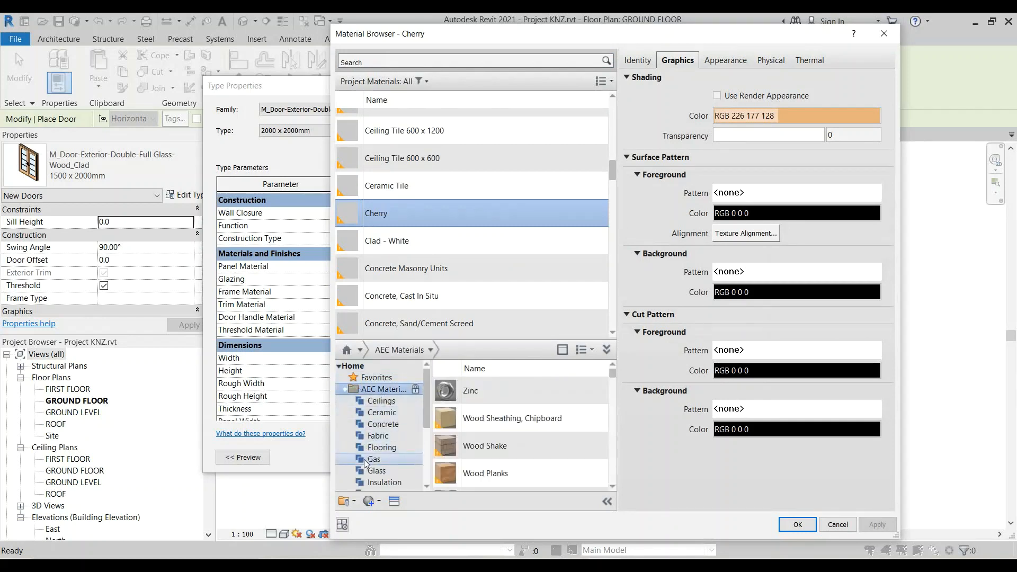
pyautogui.scroll(-2, 366, 462)
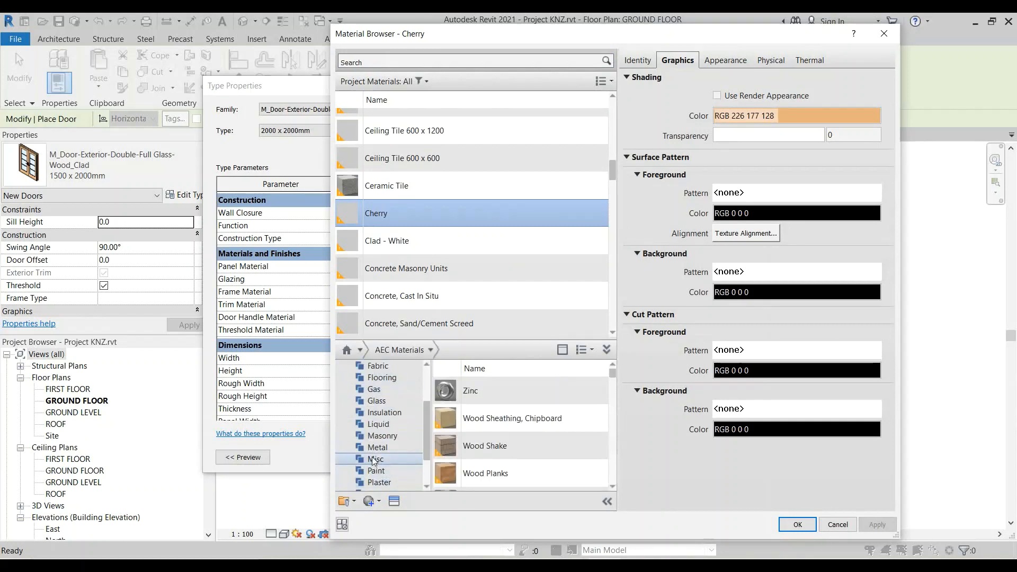
pyautogui.click(373, 447)
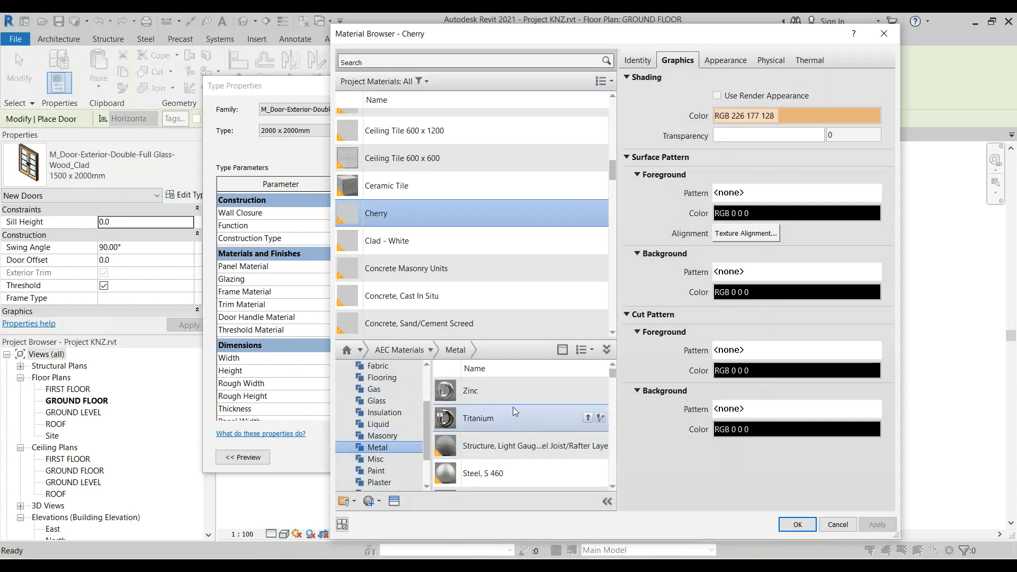
pyautogui.click(503, 396)
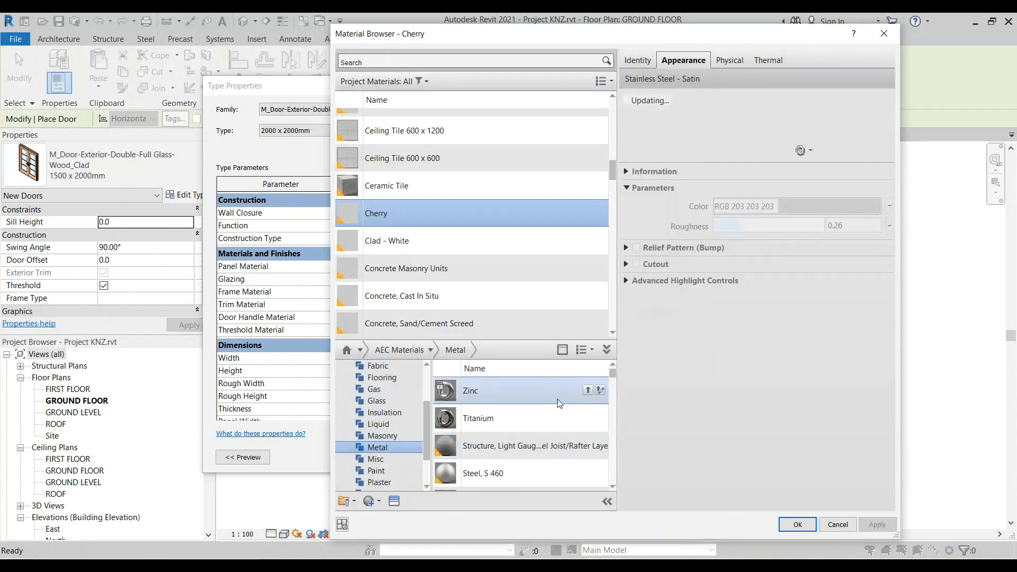
pyautogui.click(589, 391)
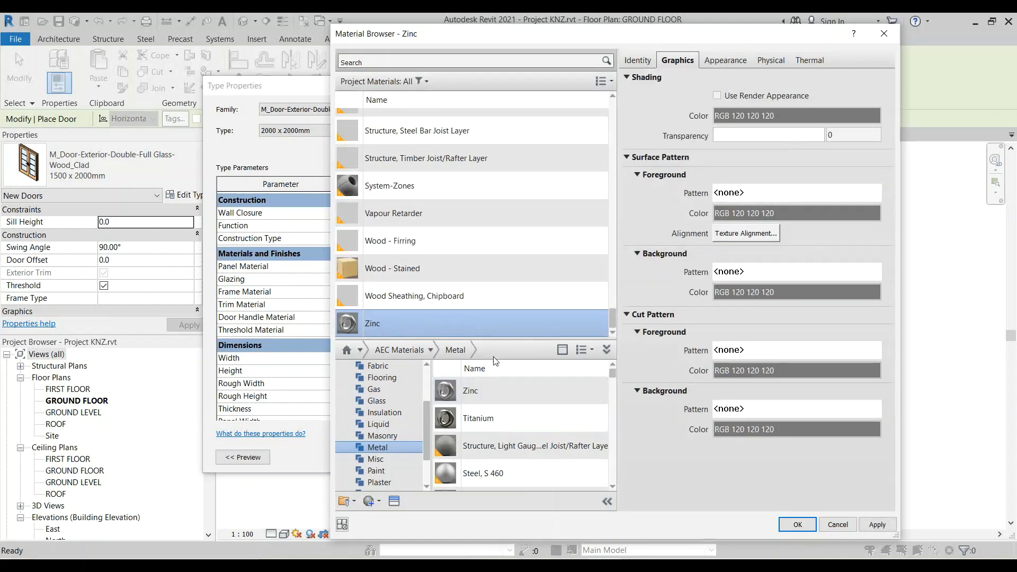
pyautogui.click(797, 524)
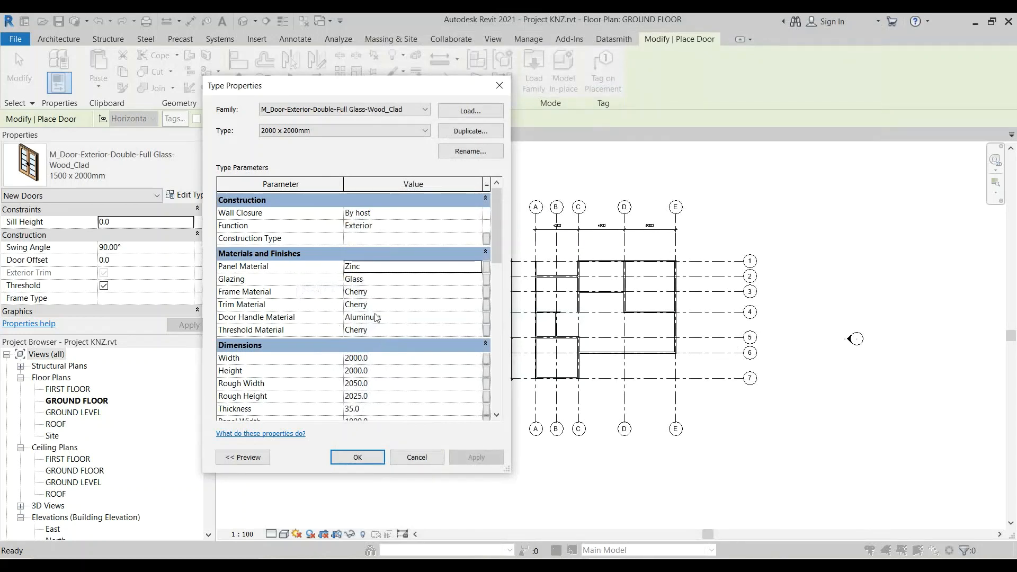
# Step: Review the remaining type parameters of the 2000 x 2000mm door and accept the type properties
pyautogui.moveTo(491, 247)
pyautogui.mouseDown()
pyautogui.moveTo(505, 423)
pyautogui.moveTo(490, 315)
pyautogui.mouseUp()
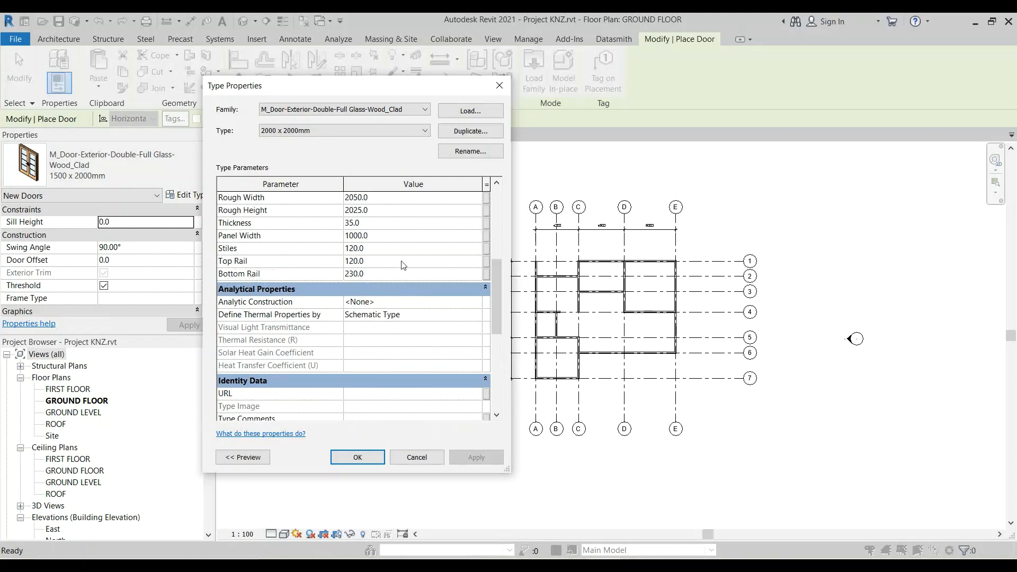
pyautogui.moveTo(497, 319); pyautogui.dragTo(498, 247)
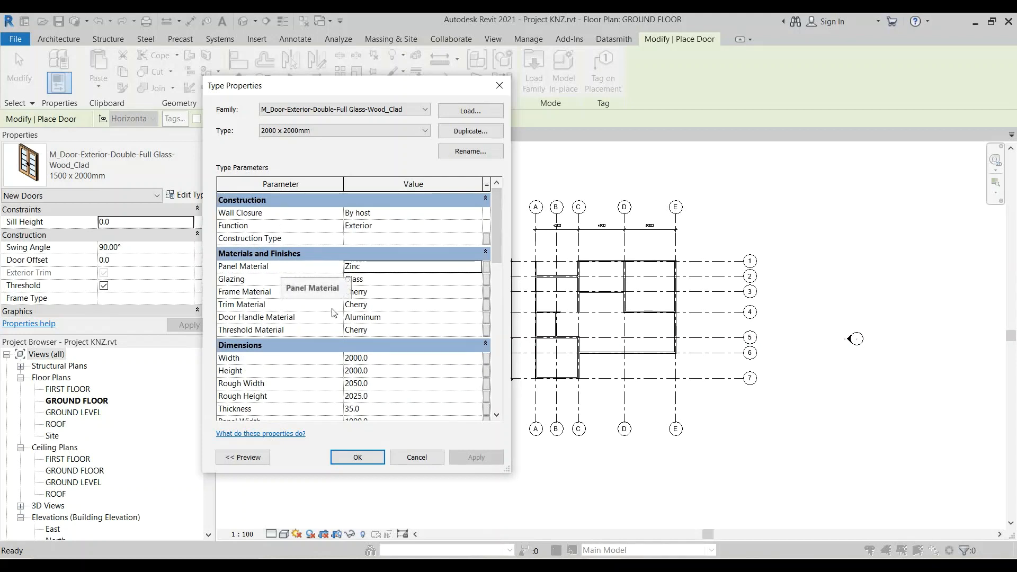
pyautogui.click(354, 457)
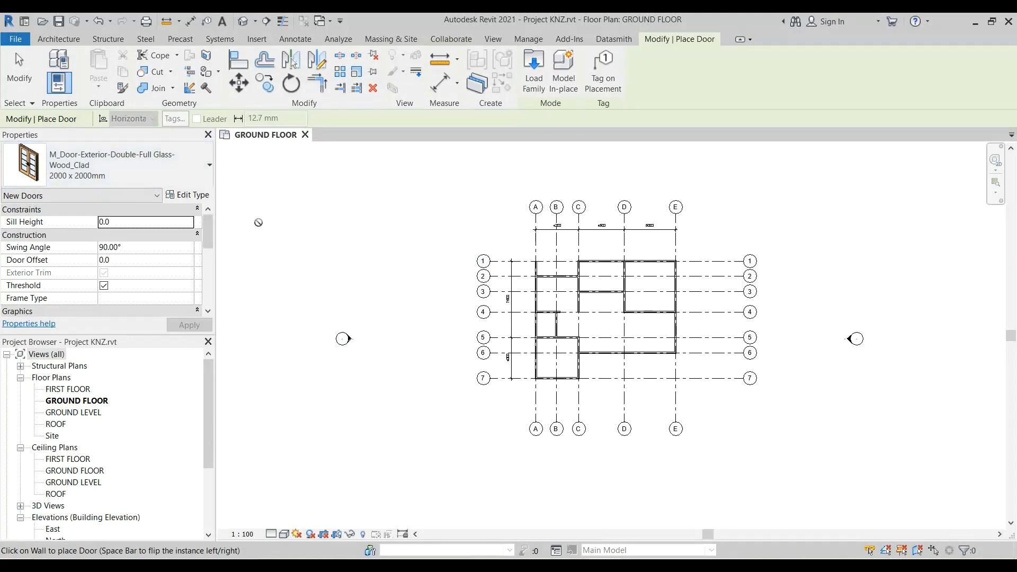
# Step: Place a 2000 x 2000mm double door in the grid 6 wall between grids C and D, about 900 mm from the grid C wall
pyautogui.scroll(5, 610, 359)
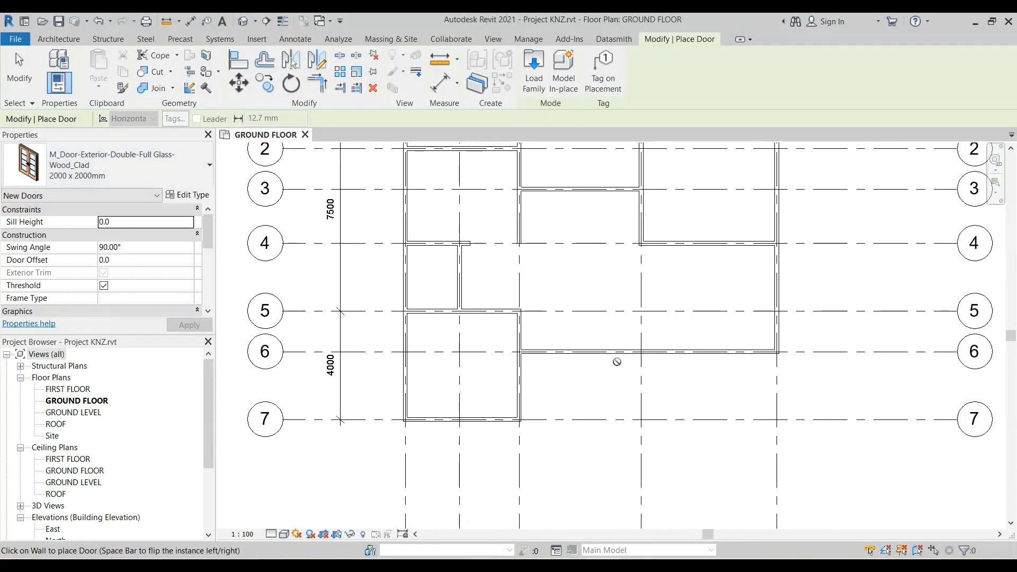
pyautogui.scroll(1, 619, 354)
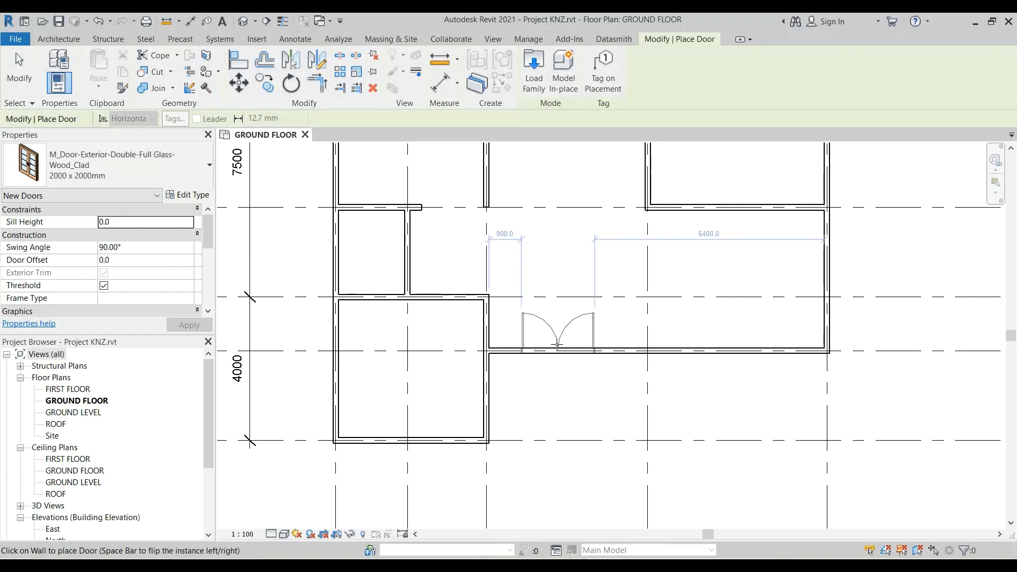
pyautogui.click(555, 363)
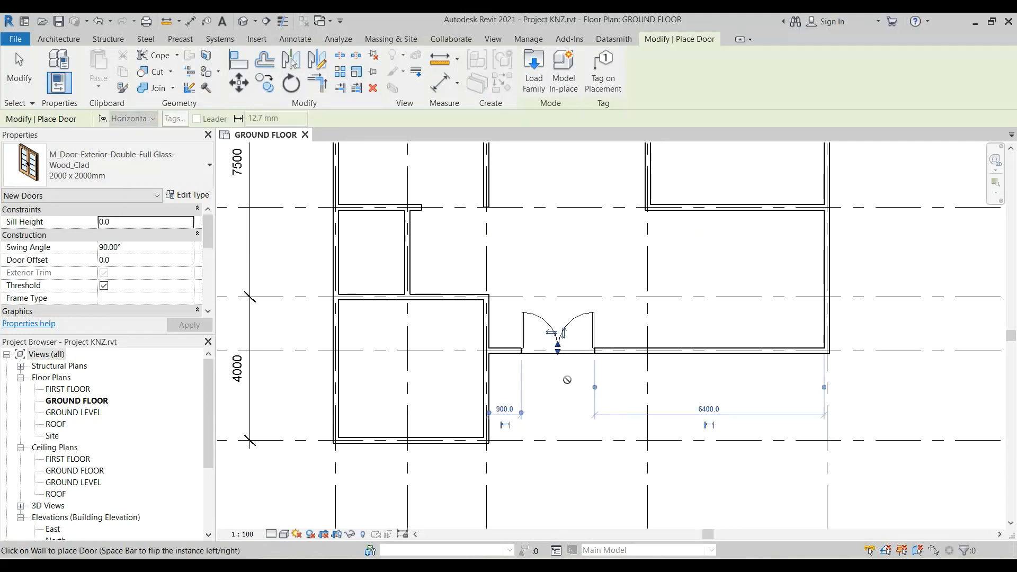
pyautogui.press('Escape')
pyautogui.press('Escape')
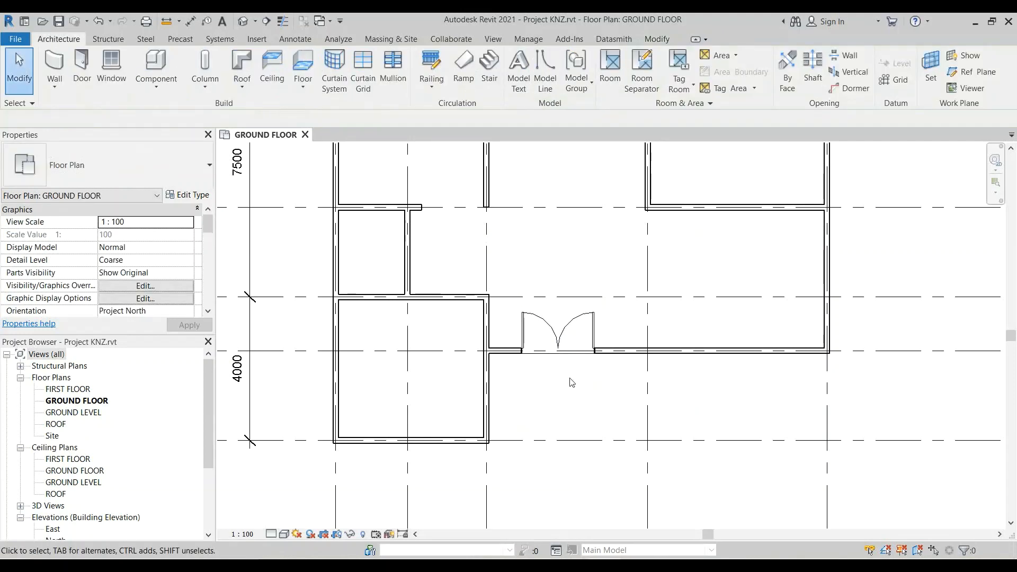
# Step: Try flipping the placed double door's facing and hand, restoring the original orientation after each flip
pyautogui.click(558, 354)
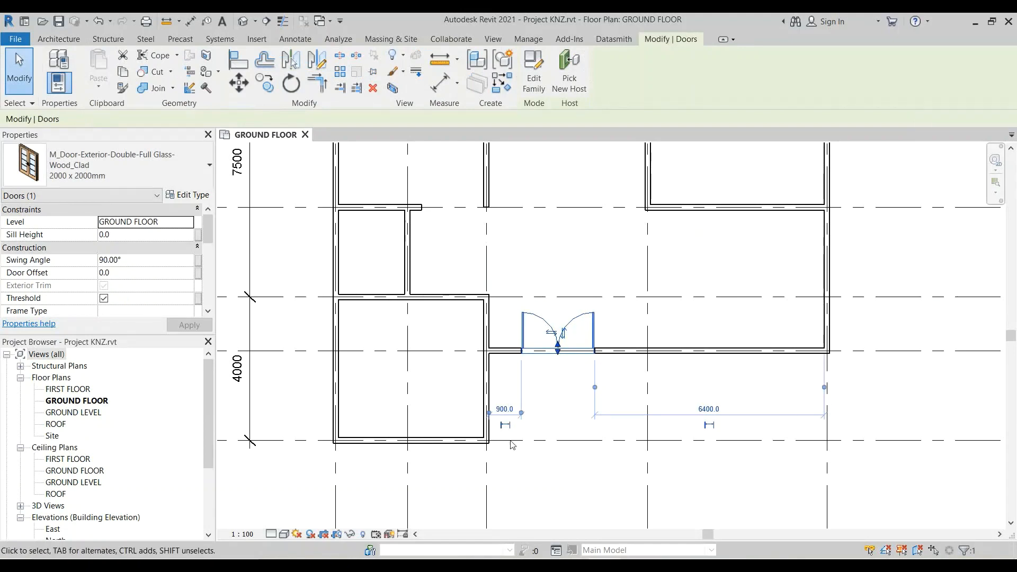
pyautogui.click(565, 343)
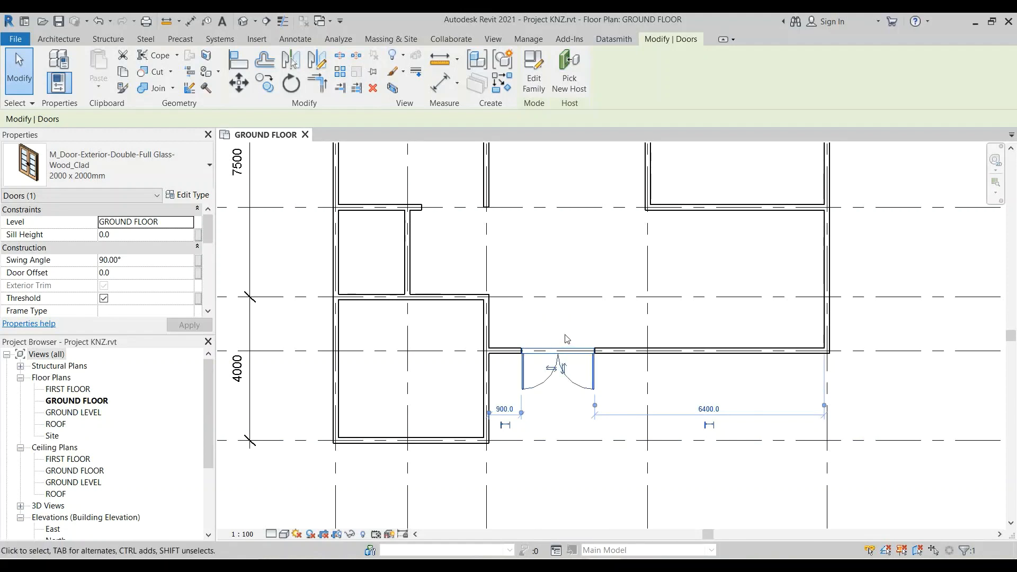
pyautogui.click(563, 370)
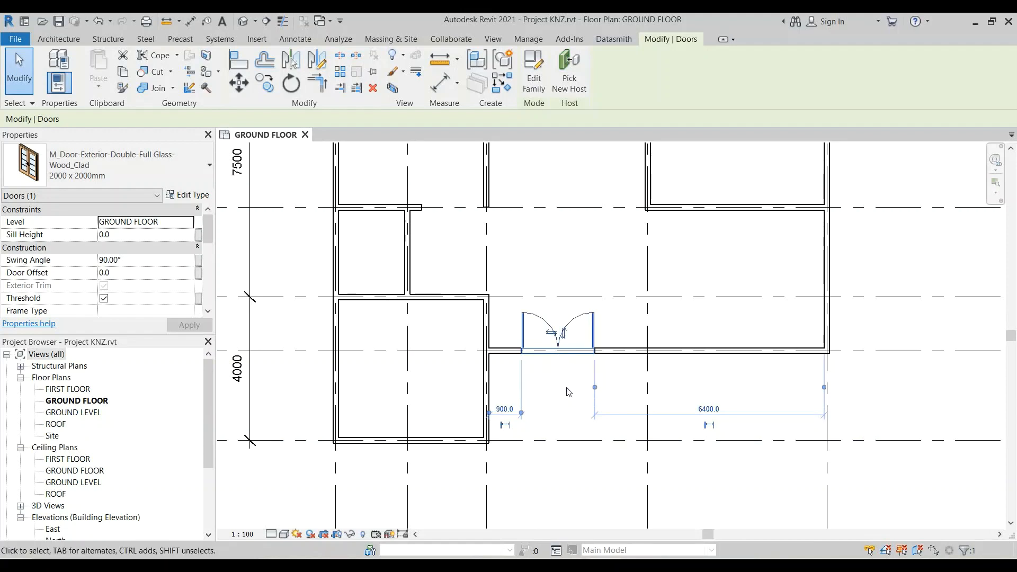
pyautogui.click(553, 336)
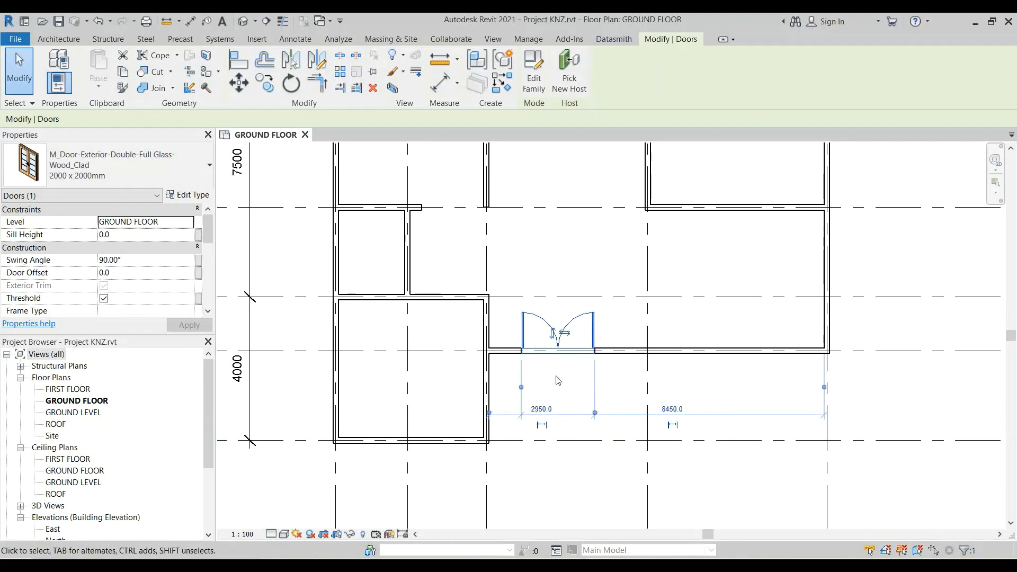
pyautogui.click(565, 333)
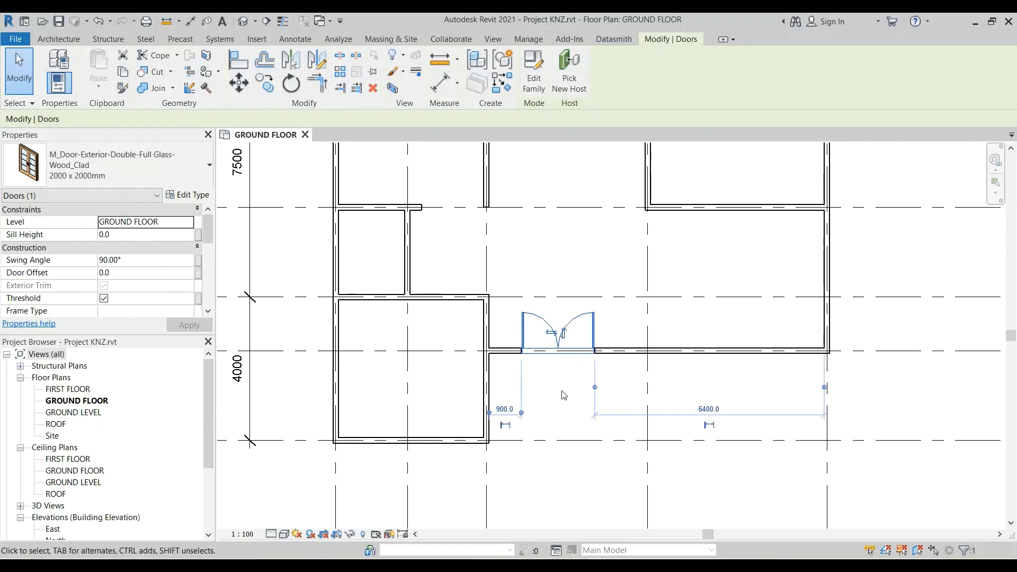
pyautogui.scroll(-3, 579, 425)
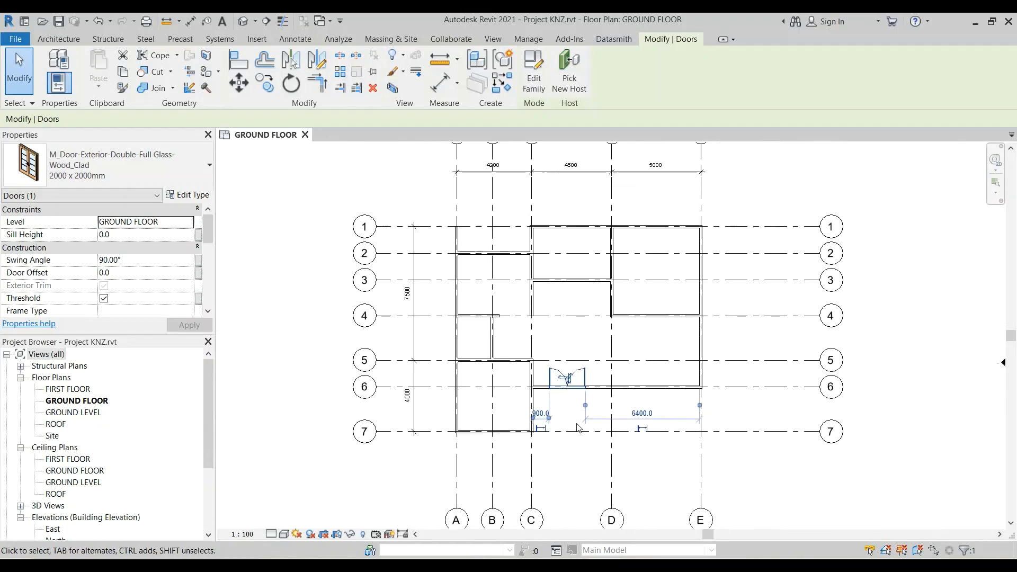
pyautogui.scroll(-2, 578, 418)
pyautogui.scroll(6, 571, 344)
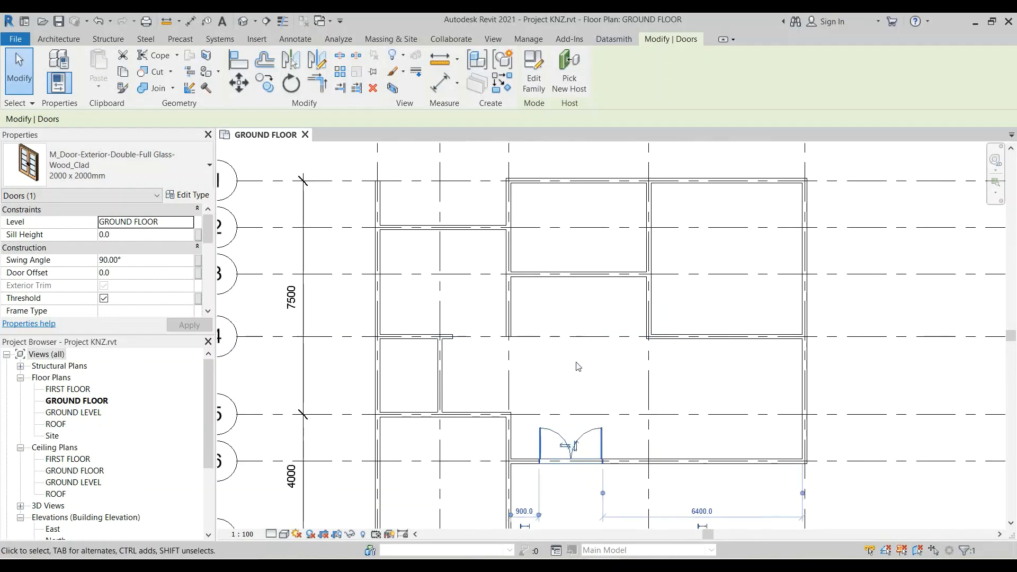
pyautogui.scroll(-3, 582, 365)
pyautogui.scroll(-2, 582, 365)
pyautogui.scroll(2, 597, 466)
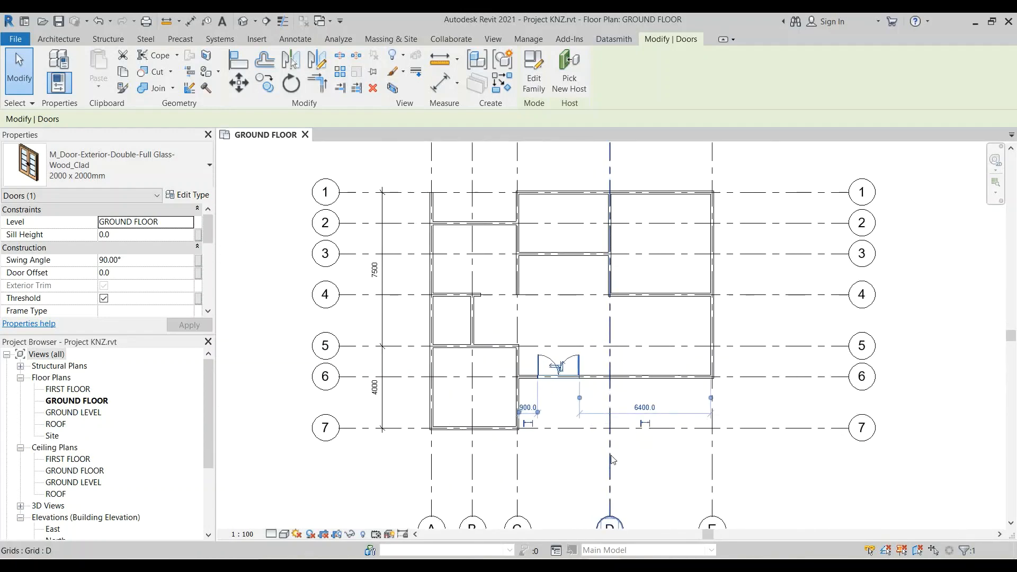
pyautogui.click(568, 466)
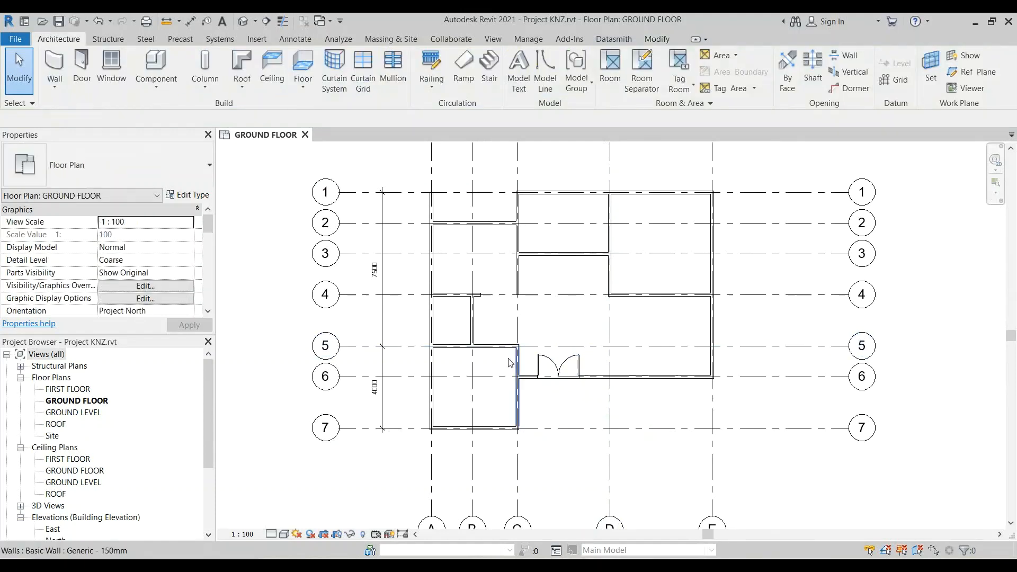
# Step: Load the M_Door-Interior-Single-Full Glass-Wood.rfa door family from the Residential folder
pyautogui.click(81, 79)
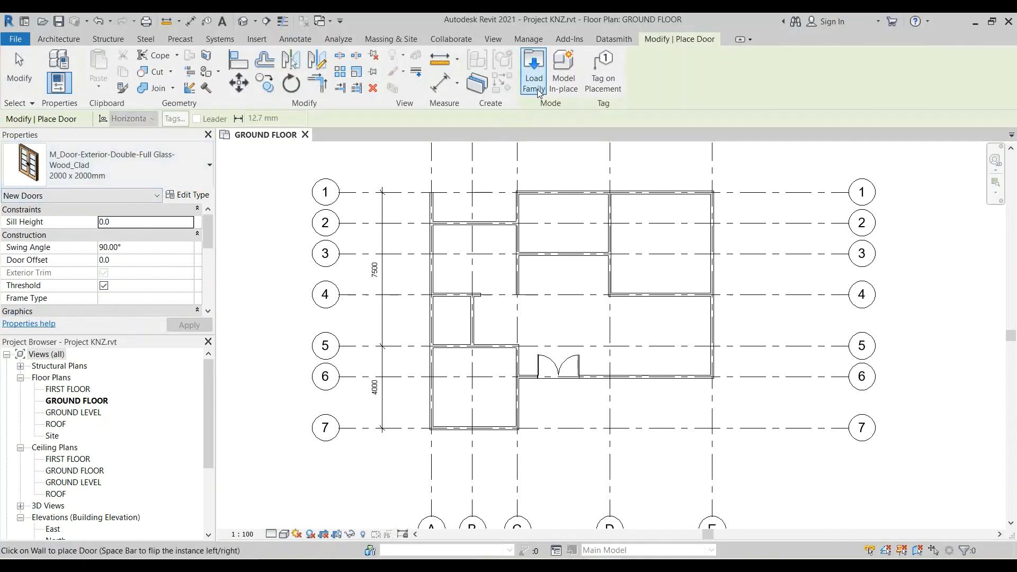
pyautogui.click(534, 68)
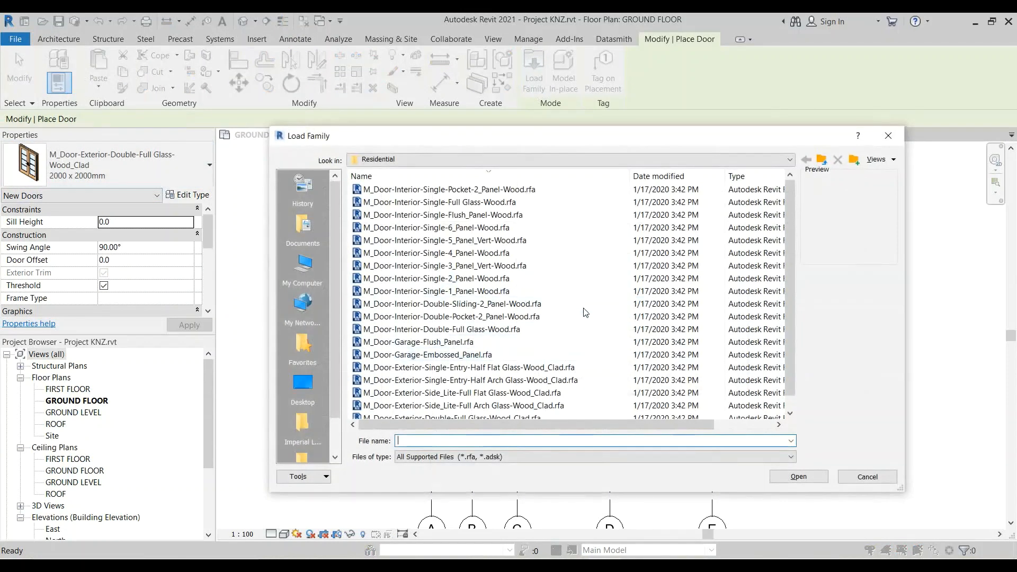
pyautogui.click(455, 204)
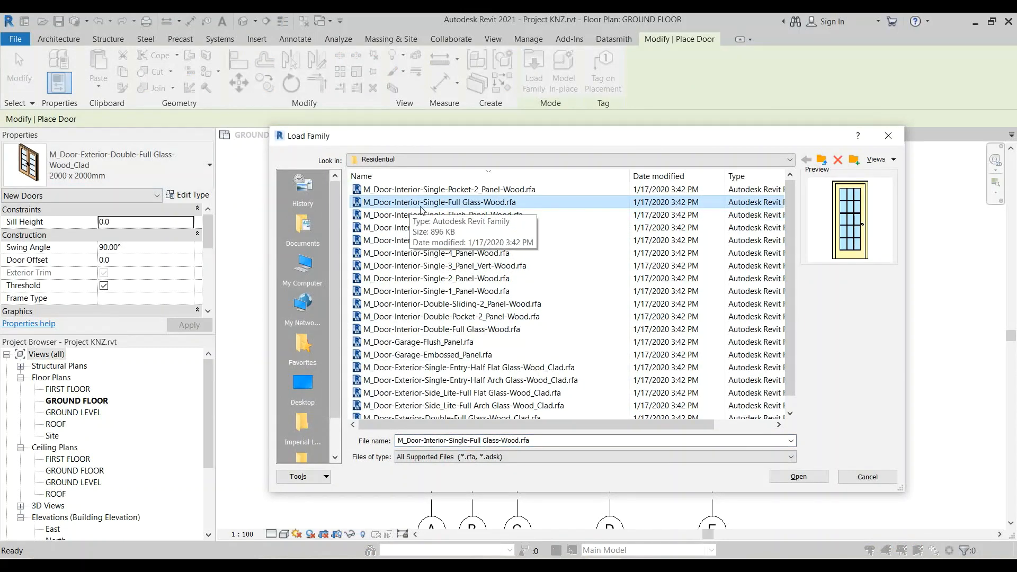
pyautogui.click(791, 473)
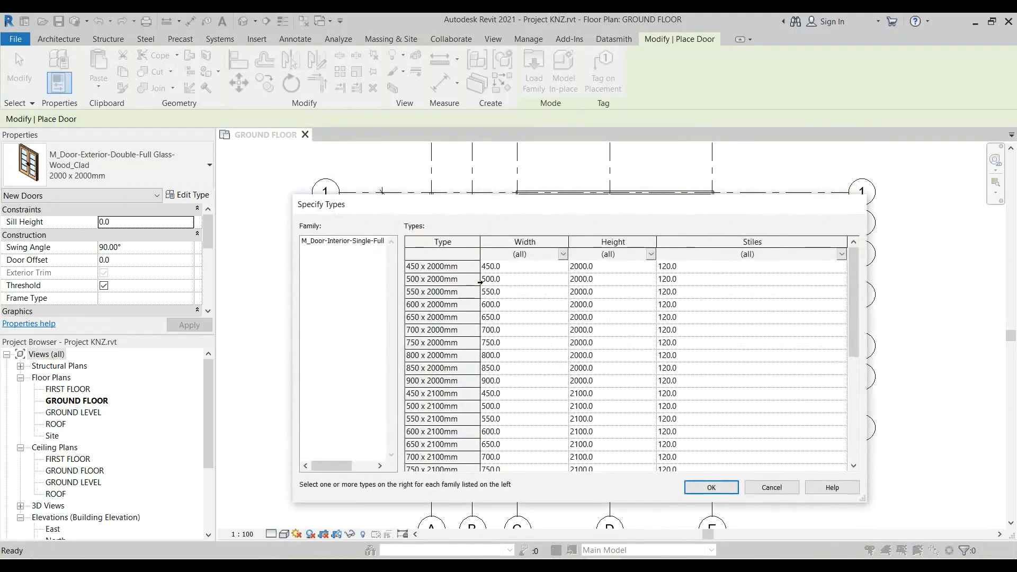
# Step: Load the 900 x 2100mm type of the interior single door and check its type properties without changing them
pyautogui.scroll(-5, 456, 381)
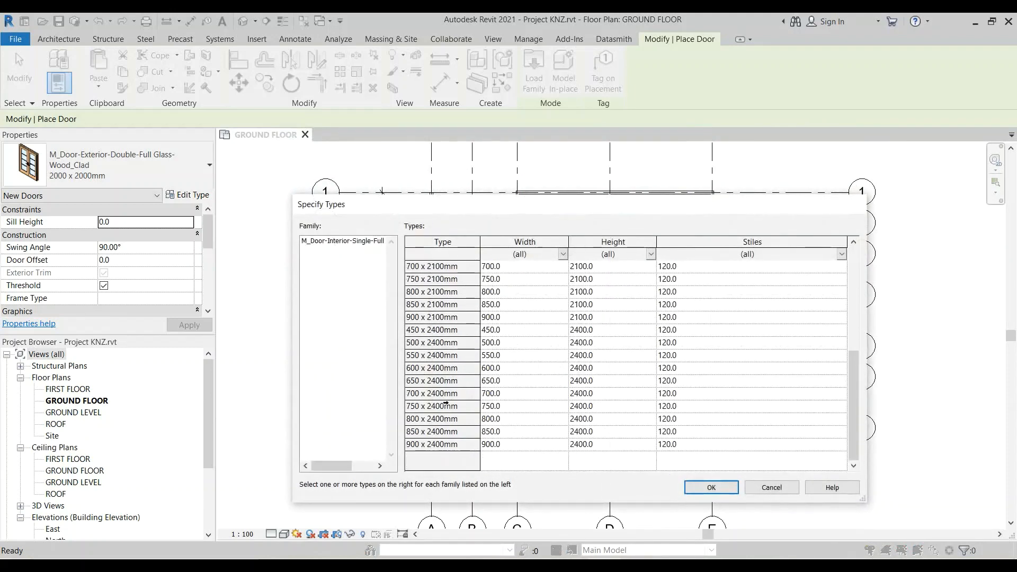
pyautogui.scroll(3, 446, 401)
pyautogui.scroll(2, 446, 401)
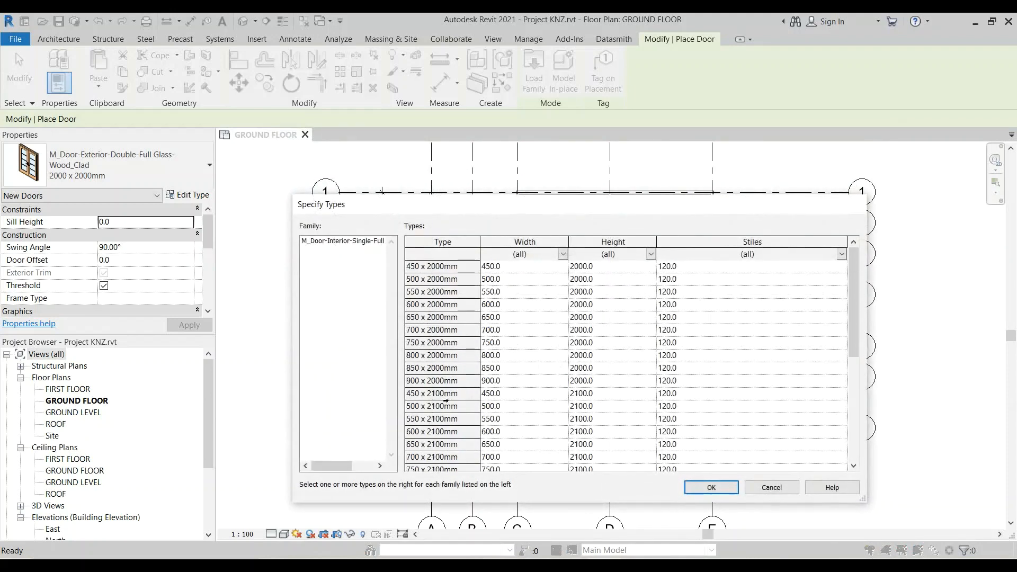
pyautogui.scroll(-4, 446, 401)
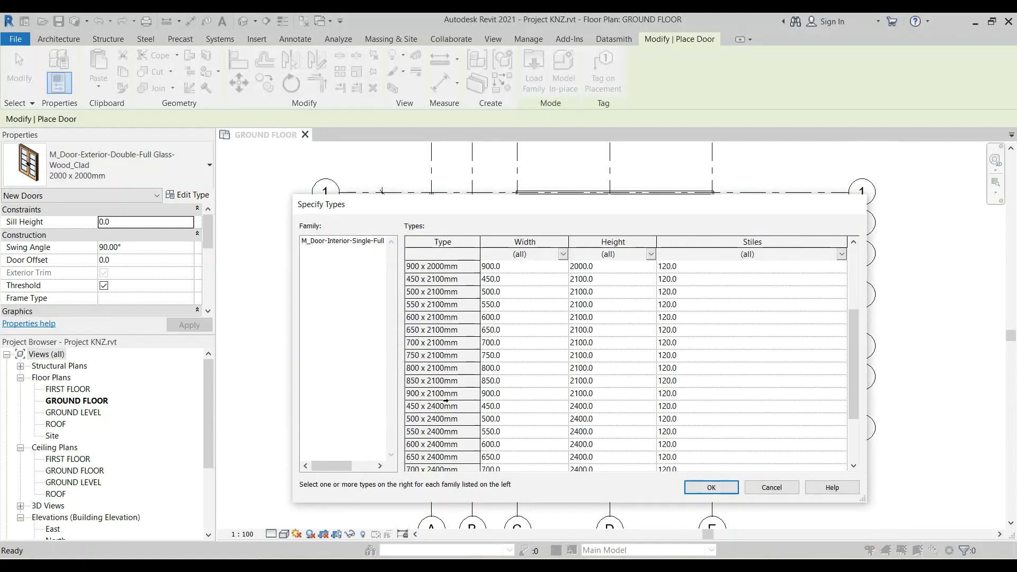
pyautogui.scroll(-2, 446, 401)
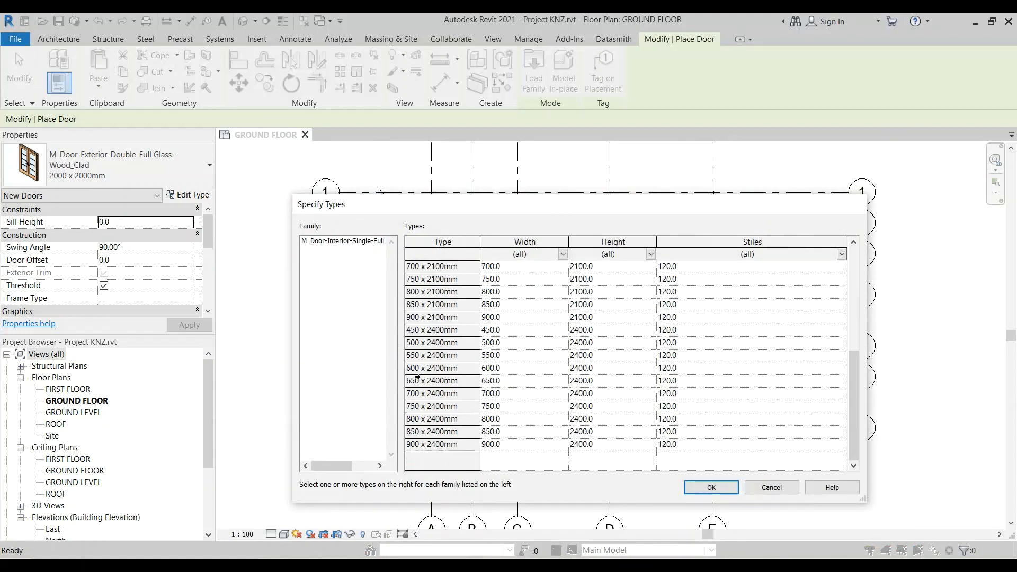
pyautogui.click(417, 317)
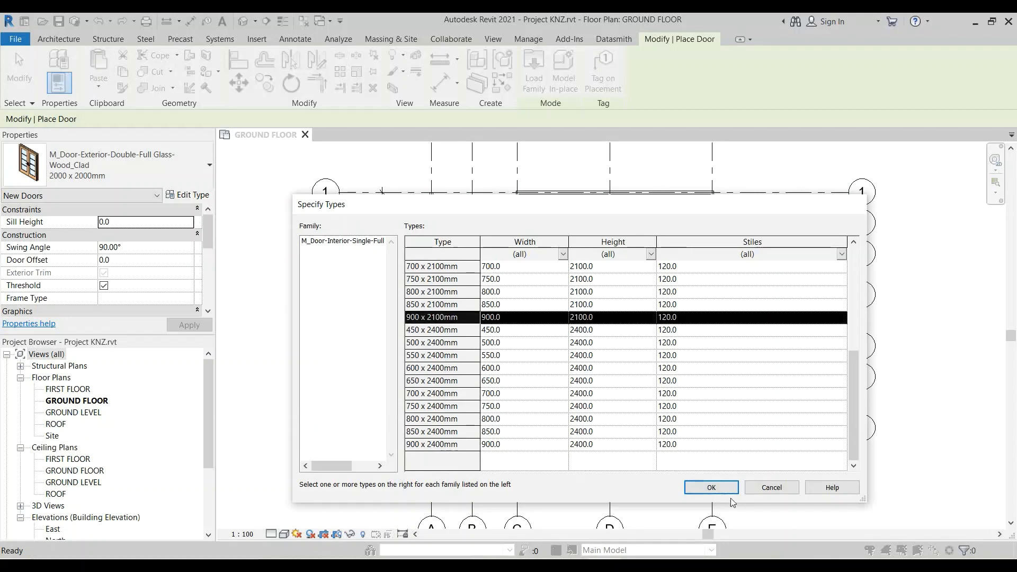
pyautogui.click(711, 489)
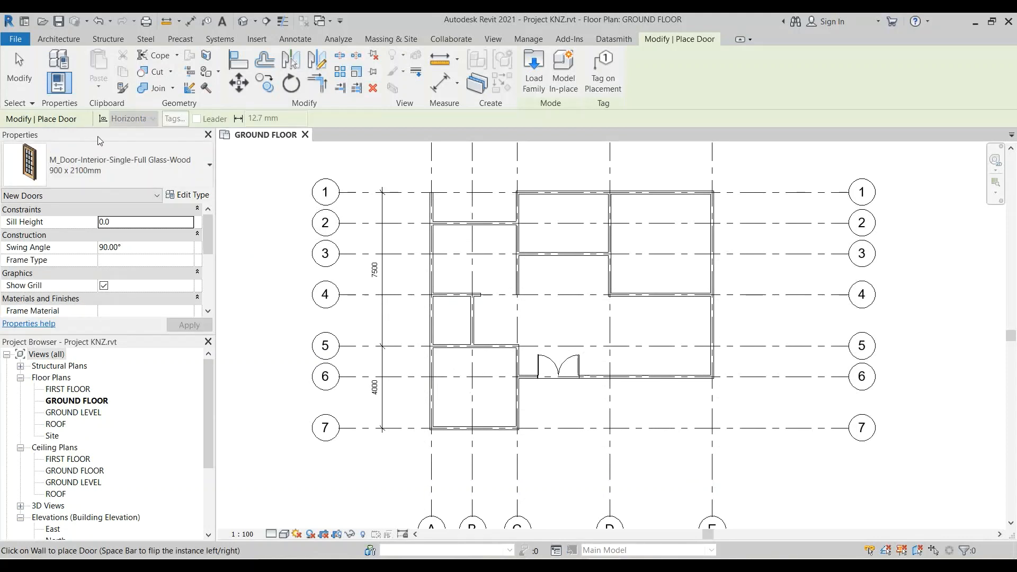
pyautogui.click(180, 198)
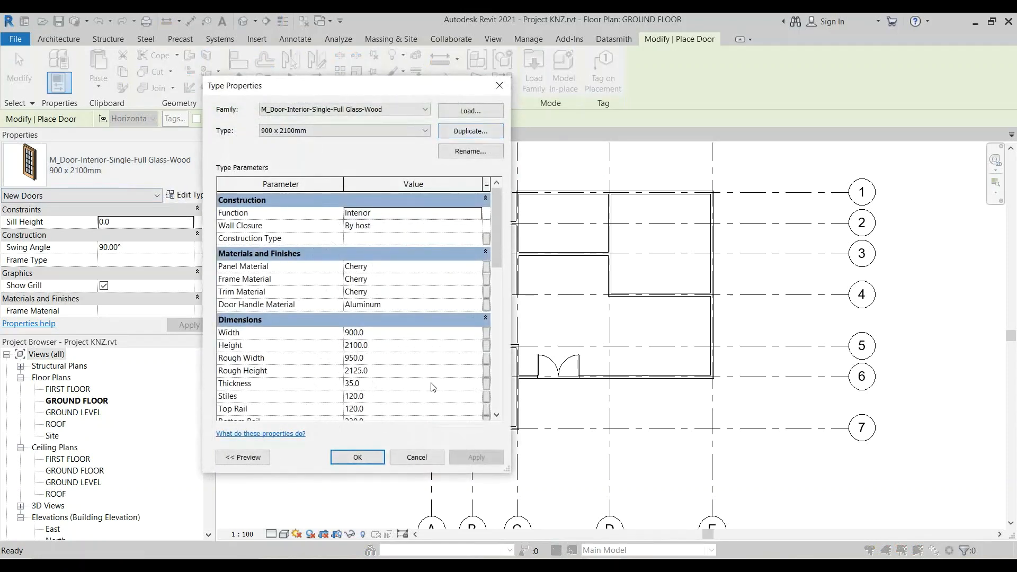
pyautogui.click(417, 457)
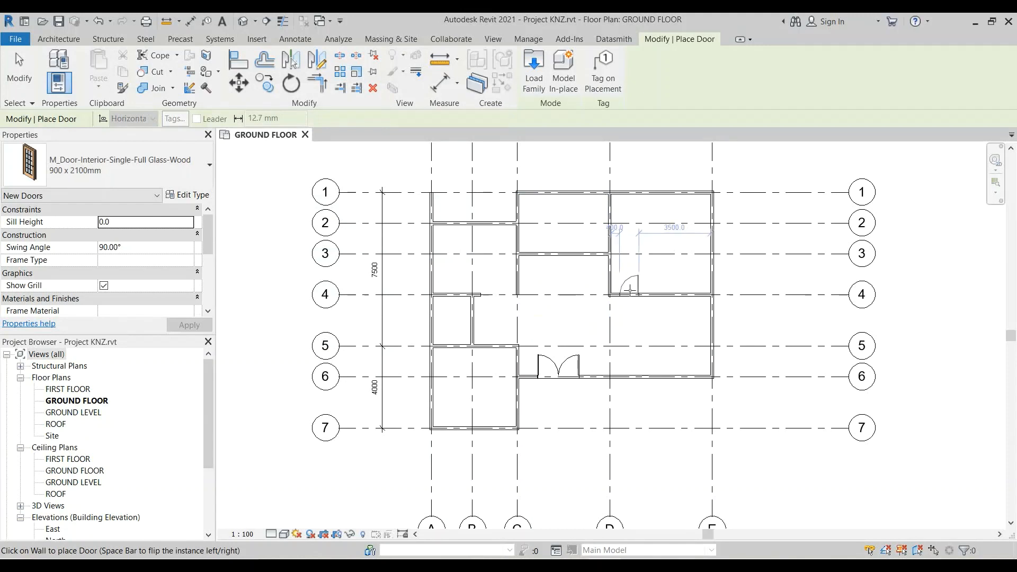
# Step: Place a 900 x 2100mm single door in the grid 4 wall between grids D and E, about 500 mm from the grid D wall
pyautogui.scroll(4, 627, 288)
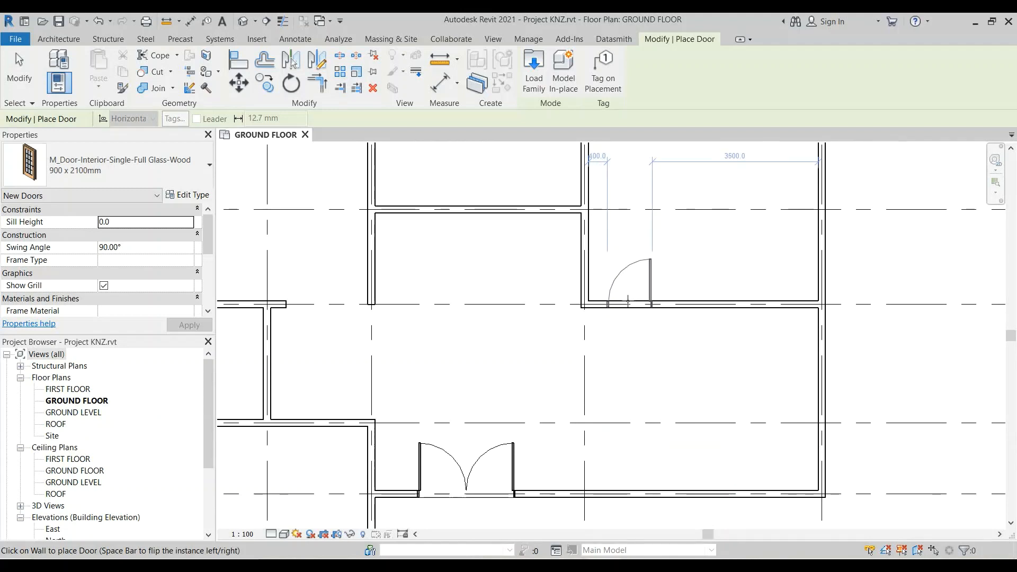
pyautogui.press('space')
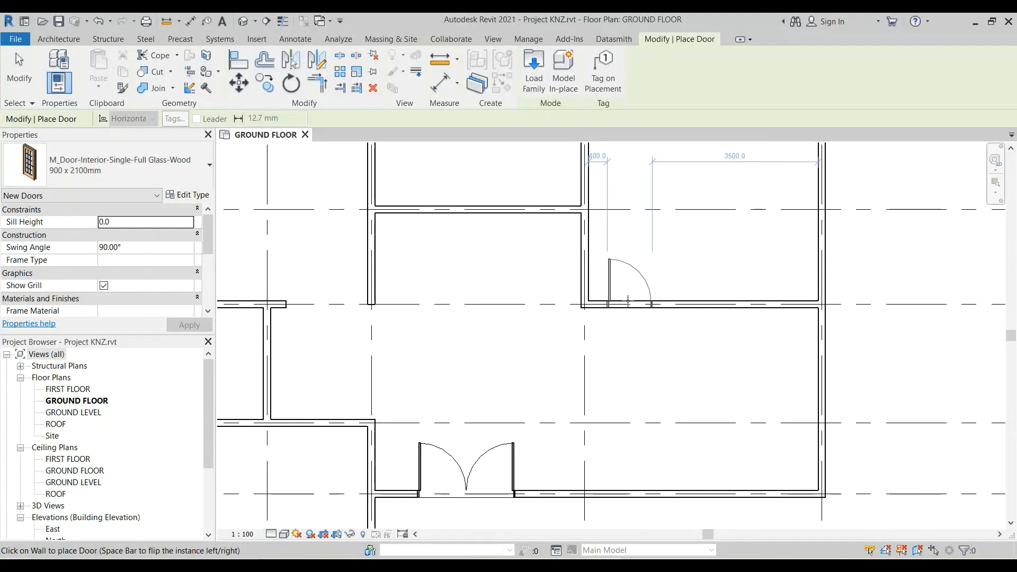
pyautogui.press('space')
pyautogui.press('space')
pyautogui.scroll(2, 630, 305)
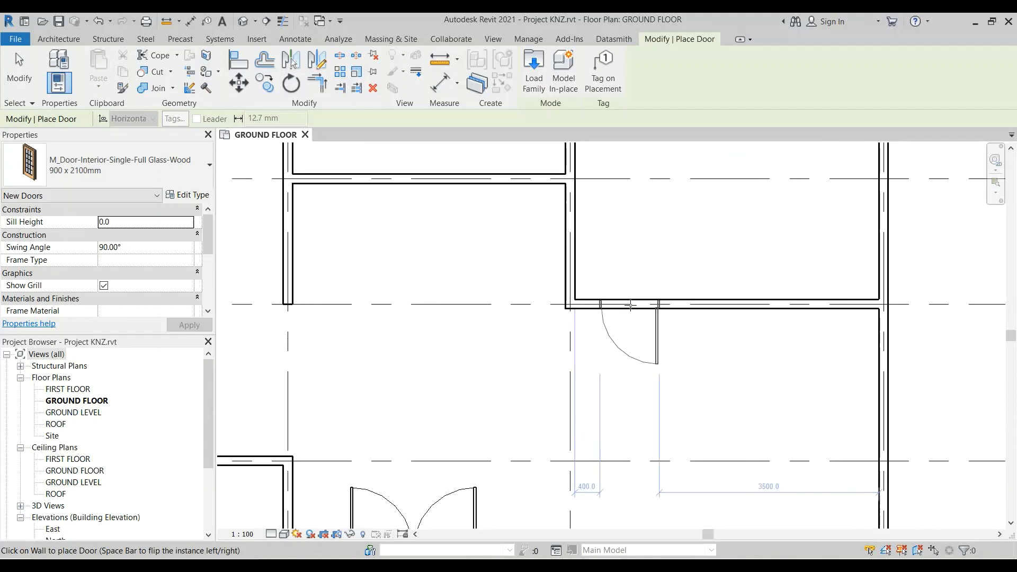
pyautogui.scroll(1, 630, 305)
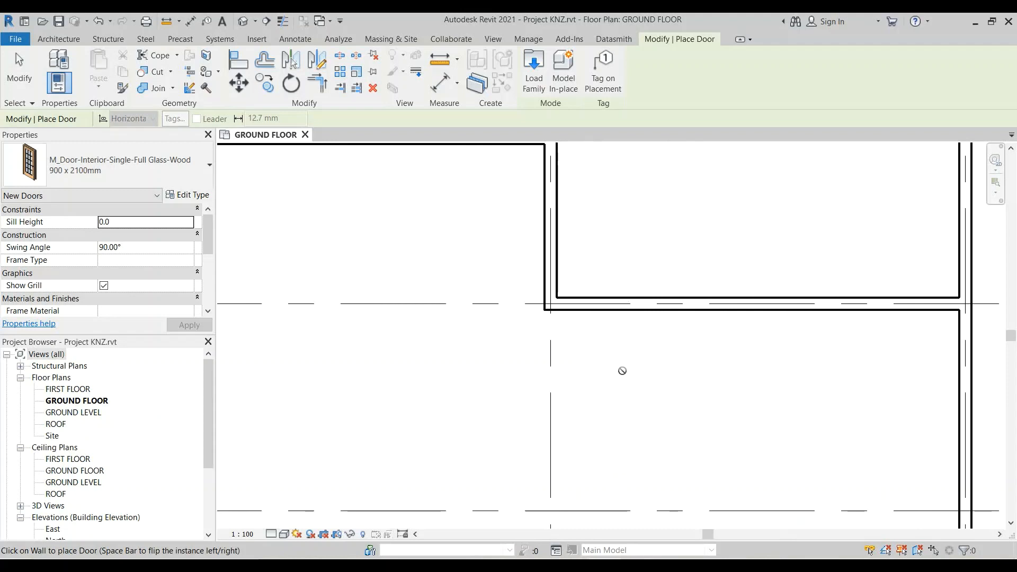
pyautogui.scroll(2, 624, 366)
pyautogui.scroll(-2, 630, 333)
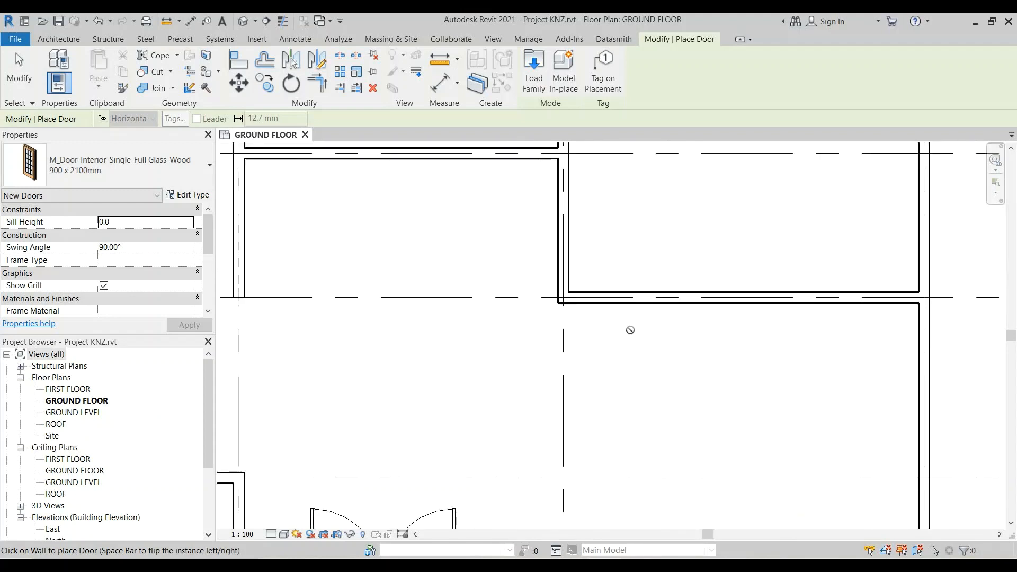
pyautogui.scroll(2, 625, 318)
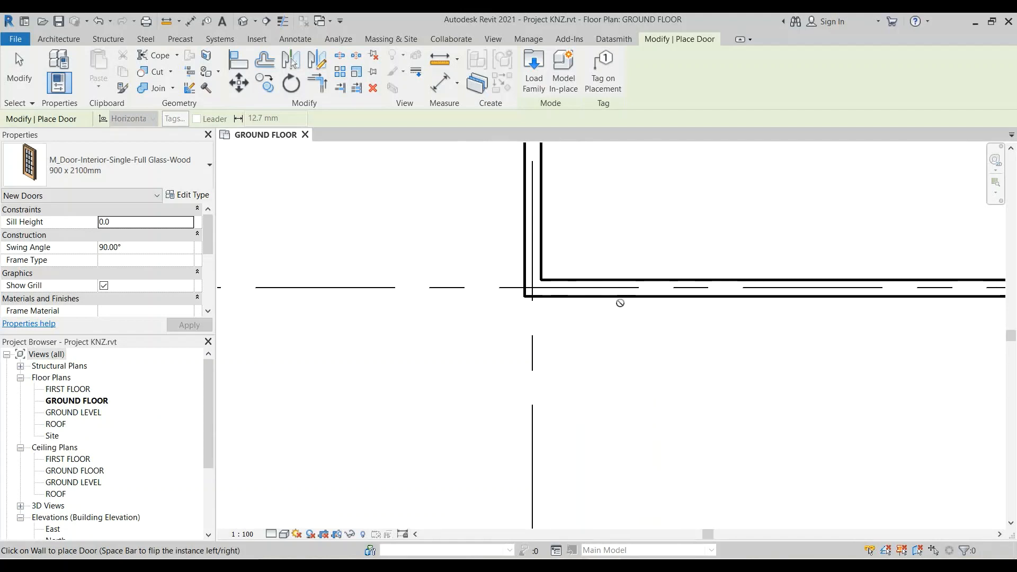
pyautogui.scroll(-2, 610, 302)
pyautogui.scroll(2, 625, 310)
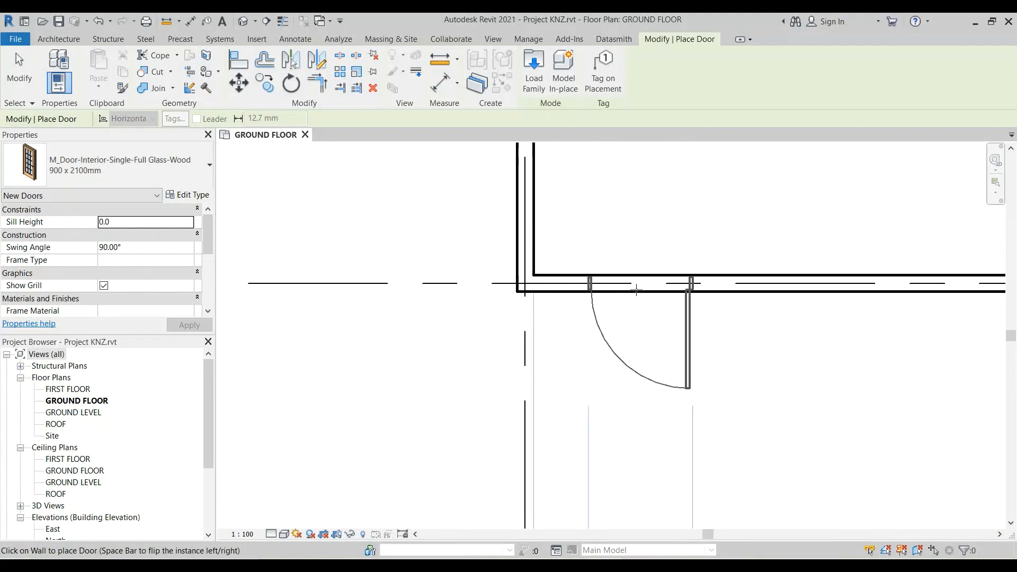
pyautogui.scroll(2, 636, 290)
pyautogui.scroll(-2, 642, 266)
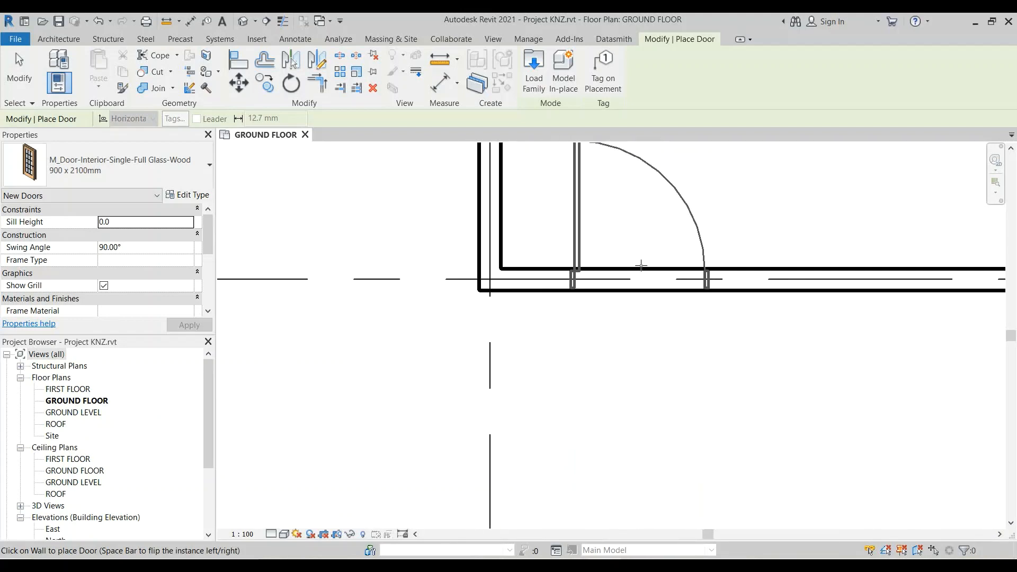
pyautogui.click(641, 263)
pyautogui.scroll(-2, 642, 270)
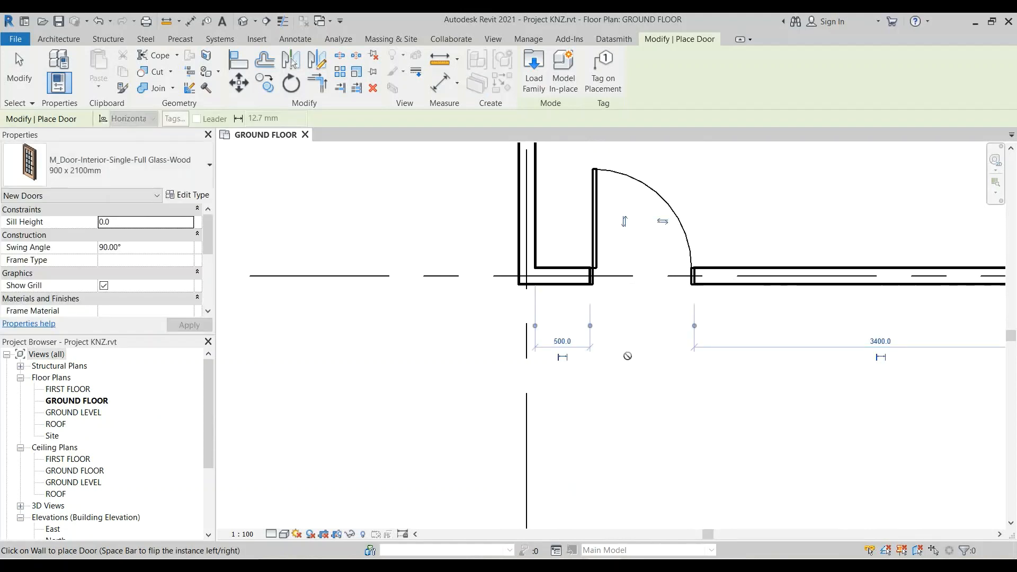
pyautogui.scroll(-2, 643, 328)
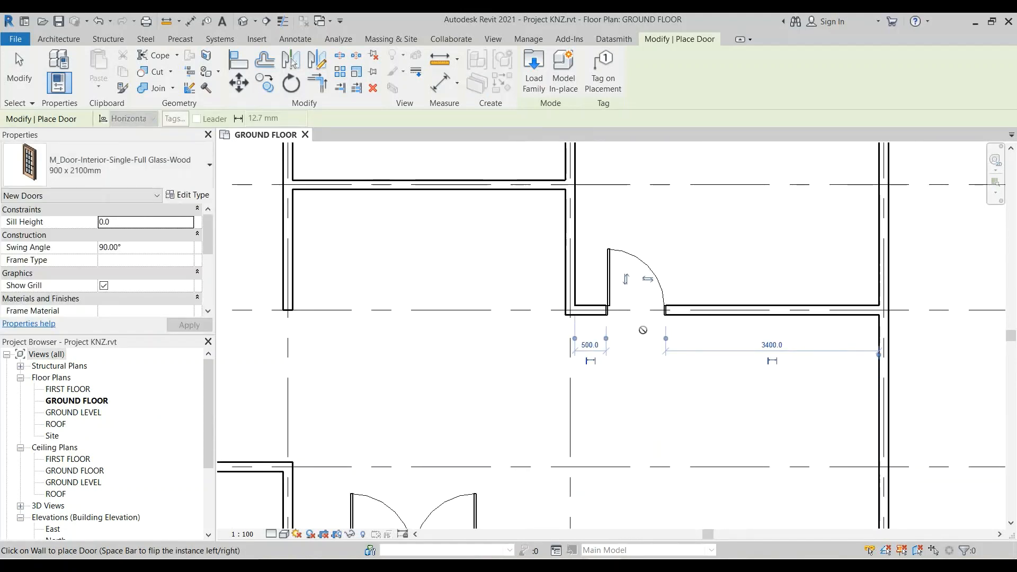
pyautogui.press('Escape')
pyautogui.press('Escape')
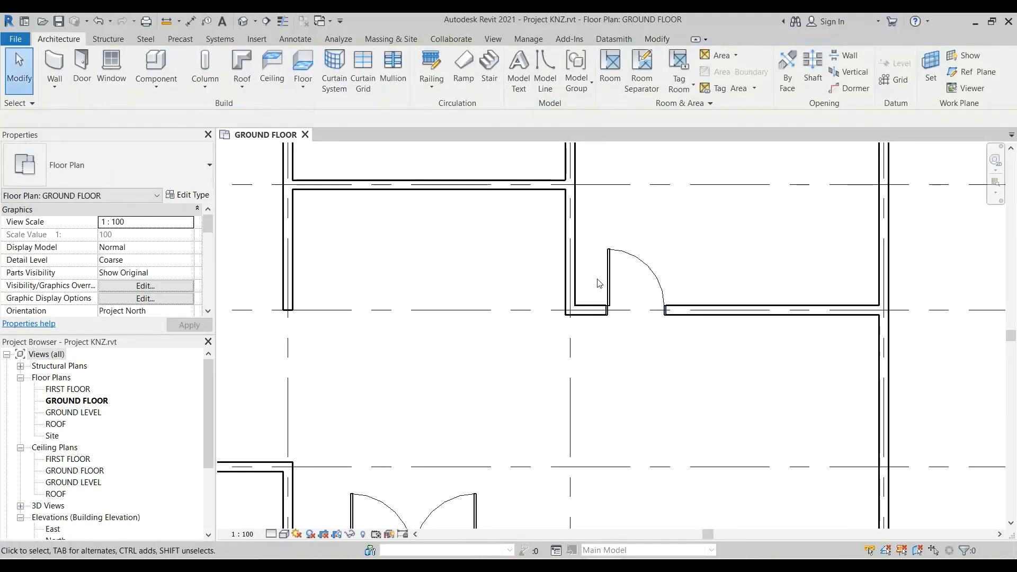
# Step: Flip the placed single door to swing toward the grid 5 side of the wall, hinged on the side nearest grid D
pyautogui.click(610, 283)
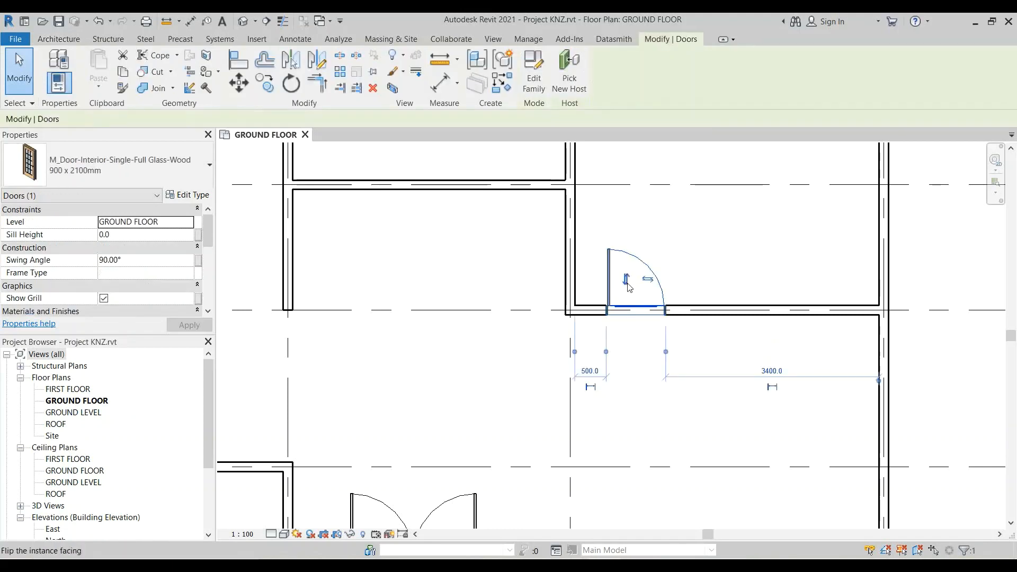
pyautogui.click(627, 283)
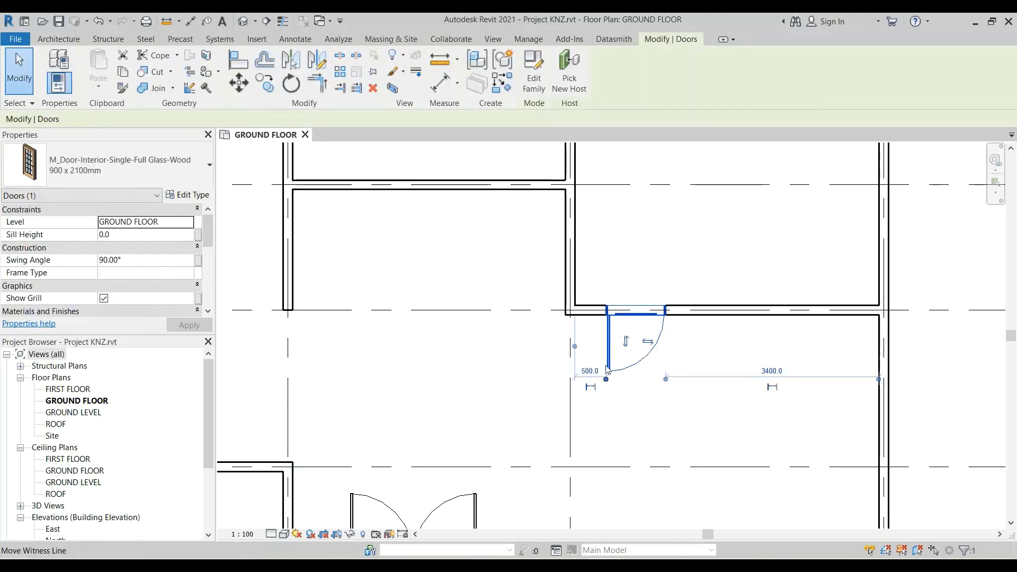
pyautogui.click(627, 343)
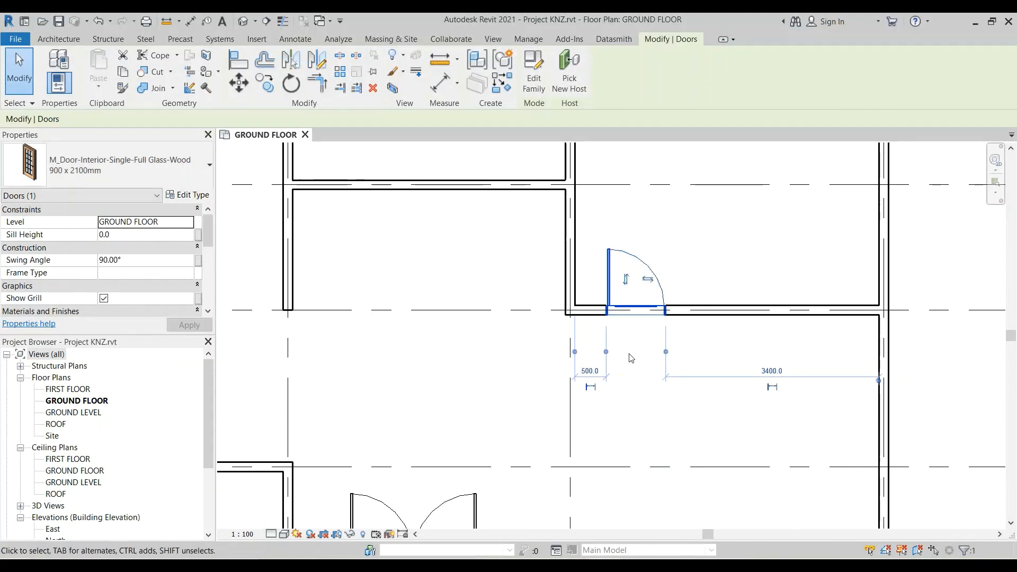
pyautogui.press('space')
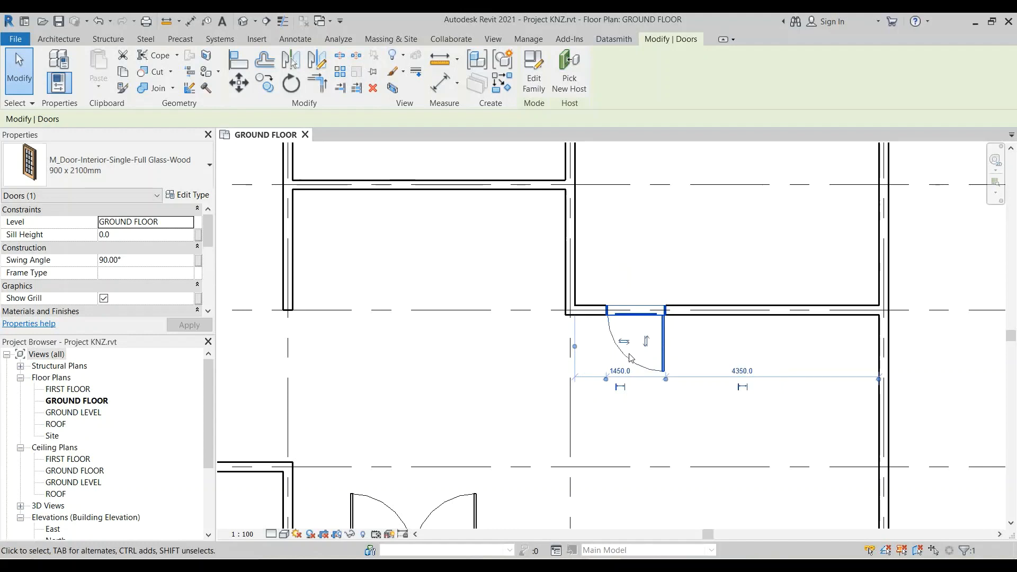
pyautogui.press('space')
pyautogui.press('space')
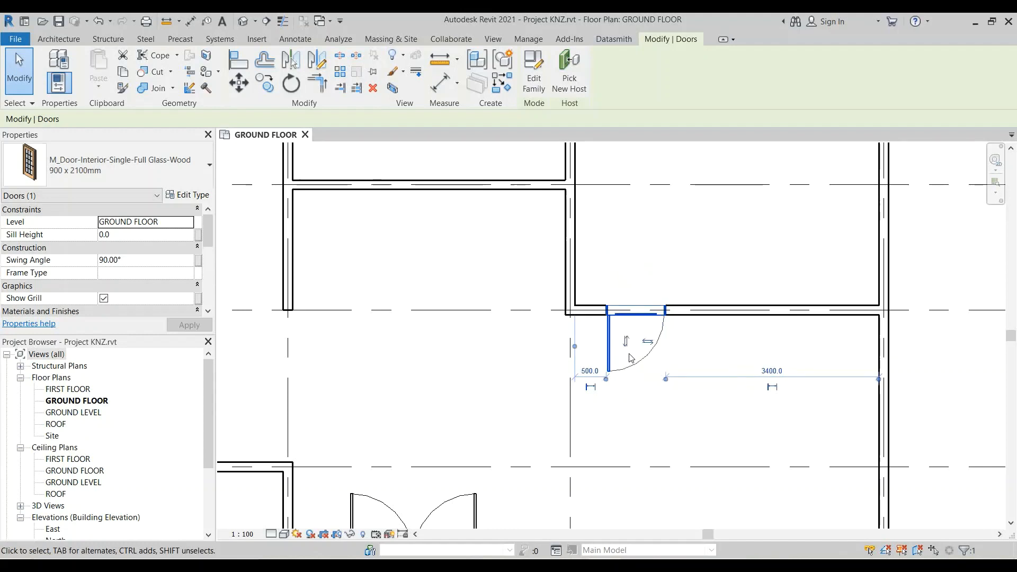
pyautogui.click(649, 410)
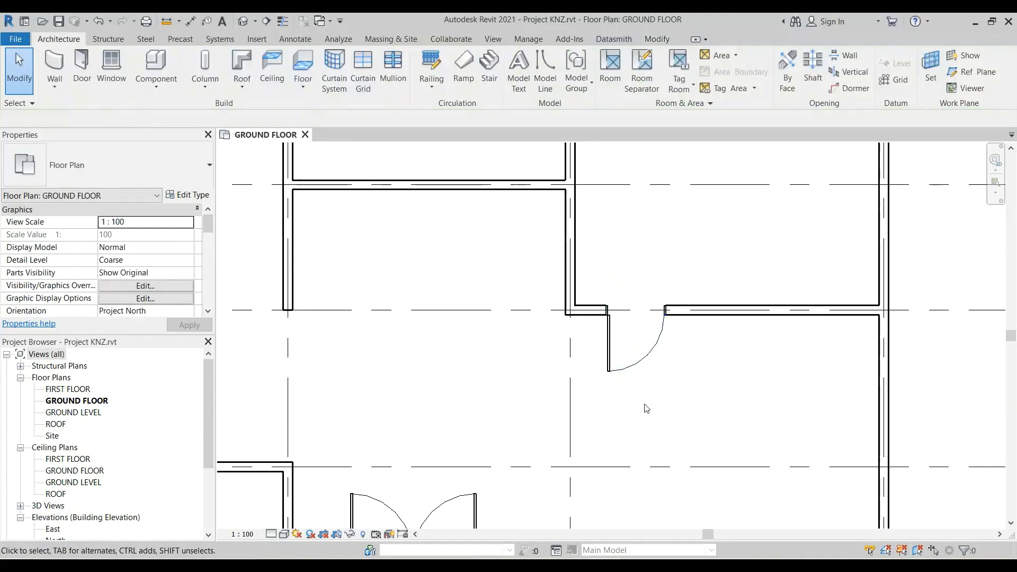
# Step: Open the default 3D view and orbit the model to inspect the placed doors and the front facade
pyautogui.scroll(-6, 634, 342)
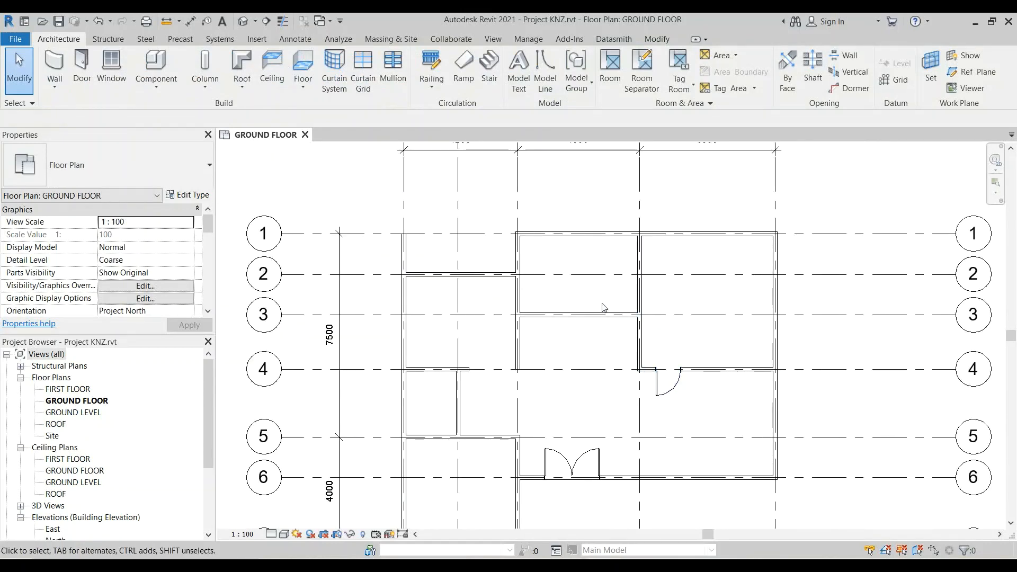
pyautogui.scroll(2, 643, 387)
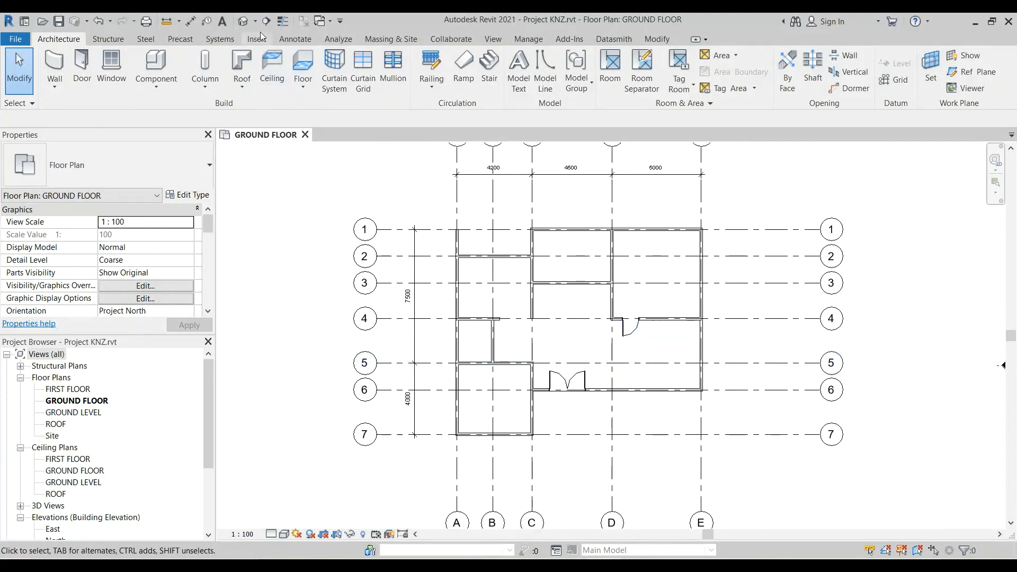
pyautogui.click(243, 22)
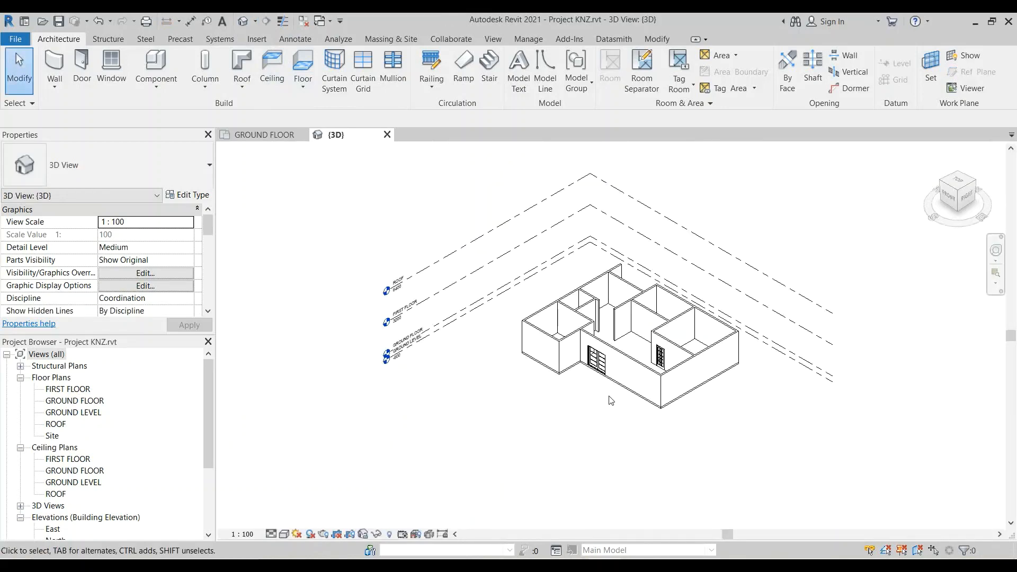
pyautogui.scroll(3, 685, 417)
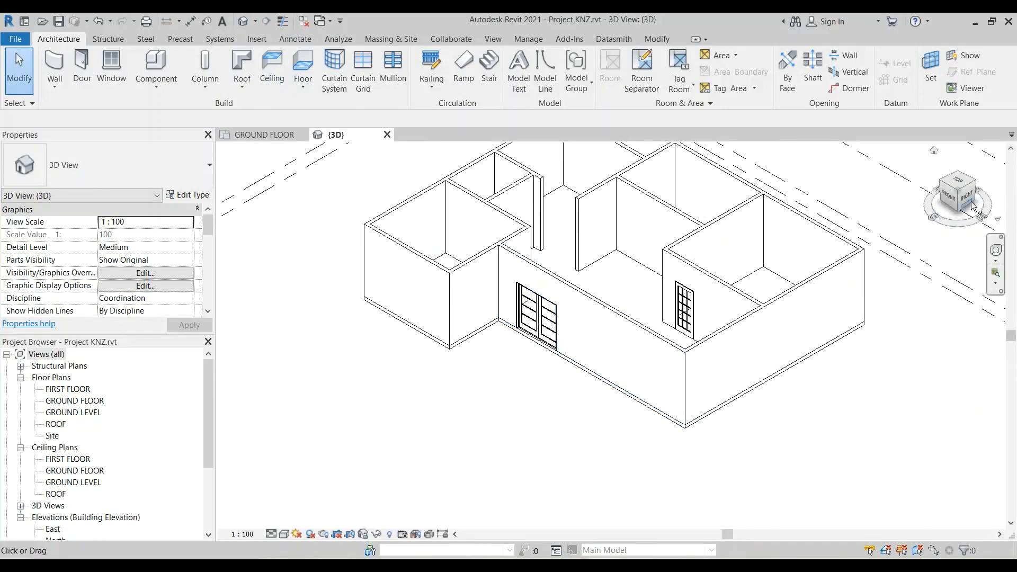
pyautogui.moveTo(961, 199)
pyautogui.mouseDown()
pyautogui.moveTo(997, 210)
pyautogui.moveTo(263, 215)
pyautogui.moveTo(222, 230)
pyautogui.moveTo(843, 275)
pyautogui.moveTo(693, 233)
pyautogui.moveTo(676, 169)
pyautogui.mouseUp()
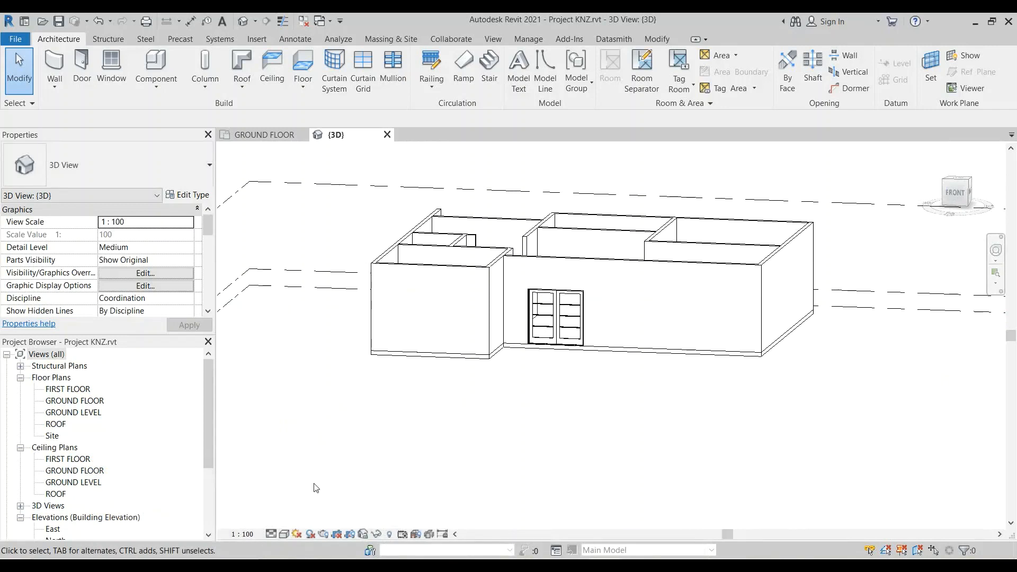
# Step: Set the 3D view's visual style to Realistic and orbit the model to inspect the double door and the interior single door from above
pyautogui.click(285, 534)
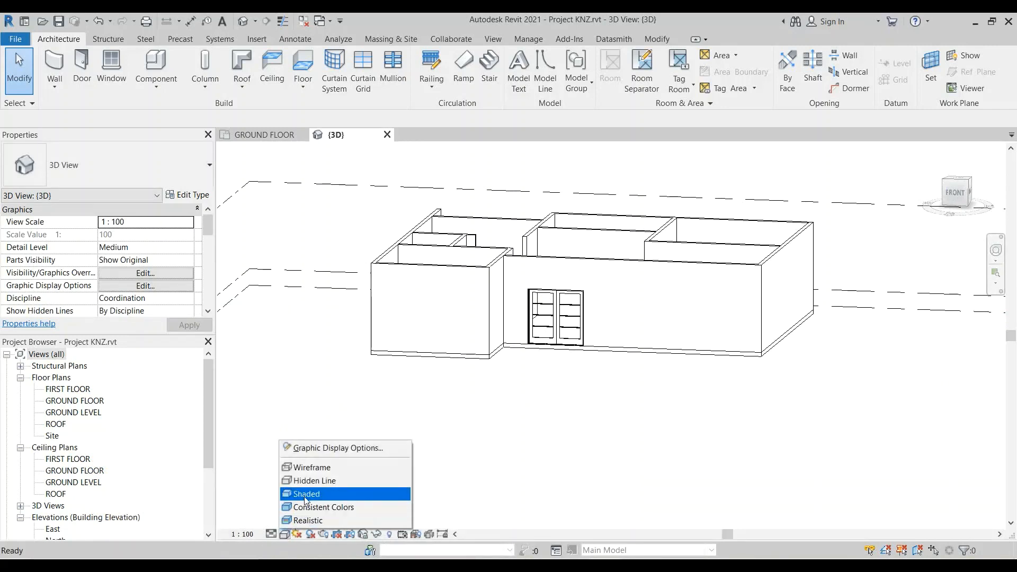
pyautogui.click(326, 521)
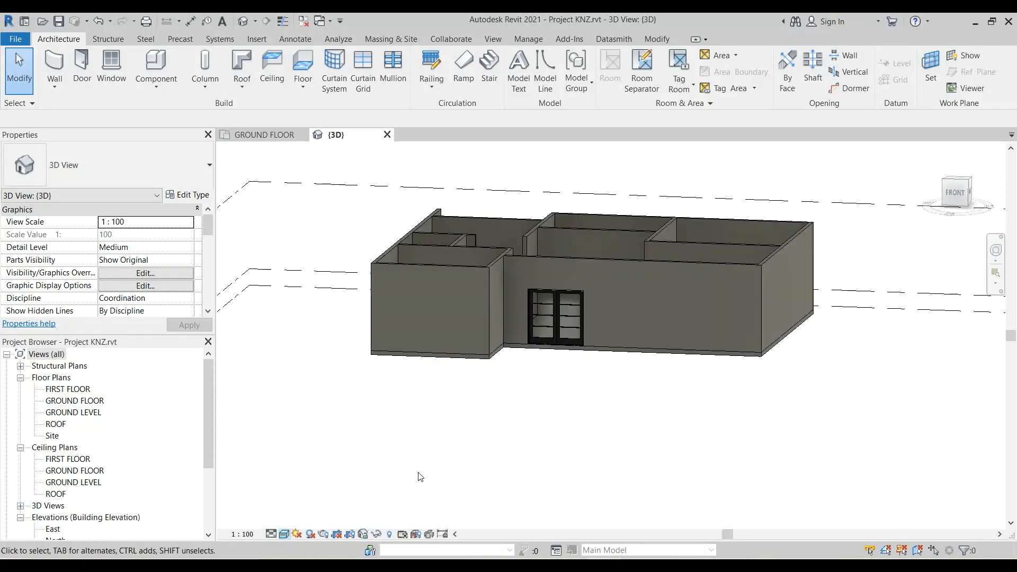
pyautogui.scroll(3, 565, 323)
pyautogui.scroll(-2, 556, 347)
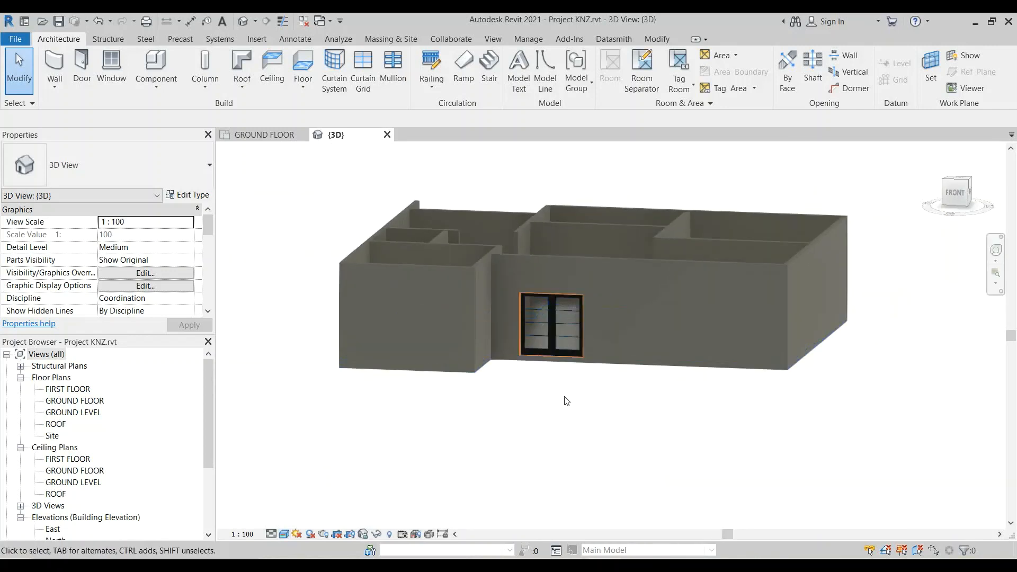
pyautogui.moveTo(956, 194); pyautogui.dragTo(964, 204)
pyautogui.click(964, 204)
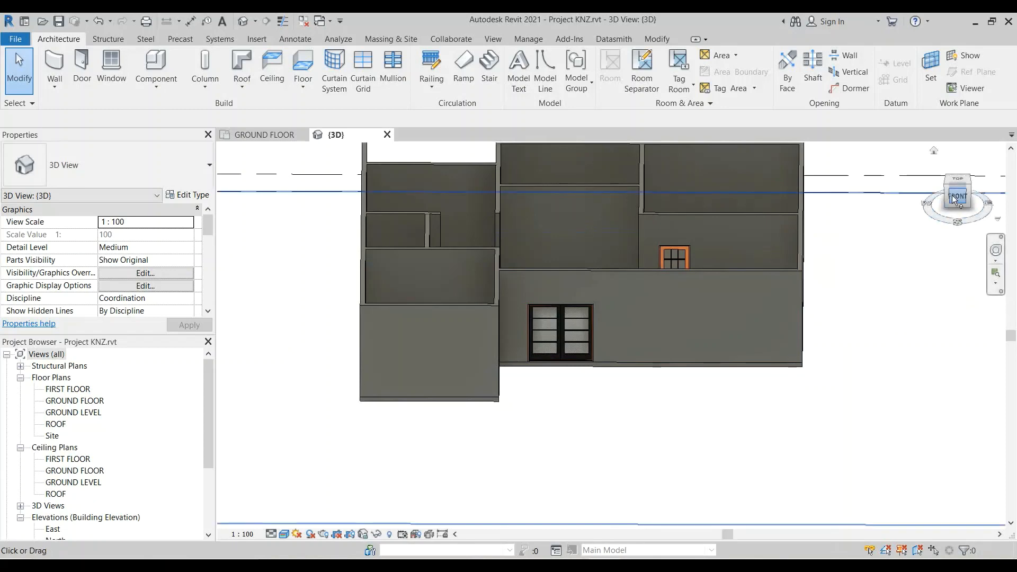
pyautogui.moveTo(956, 196)
pyautogui.mouseDown()
pyautogui.moveTo(888, 199)
pyautogui.moveTo(960, 215)
pyautogui.moveTo(939, 170)
pyautogui.moveTo(908, 206)
pyautogui.mouseUp()
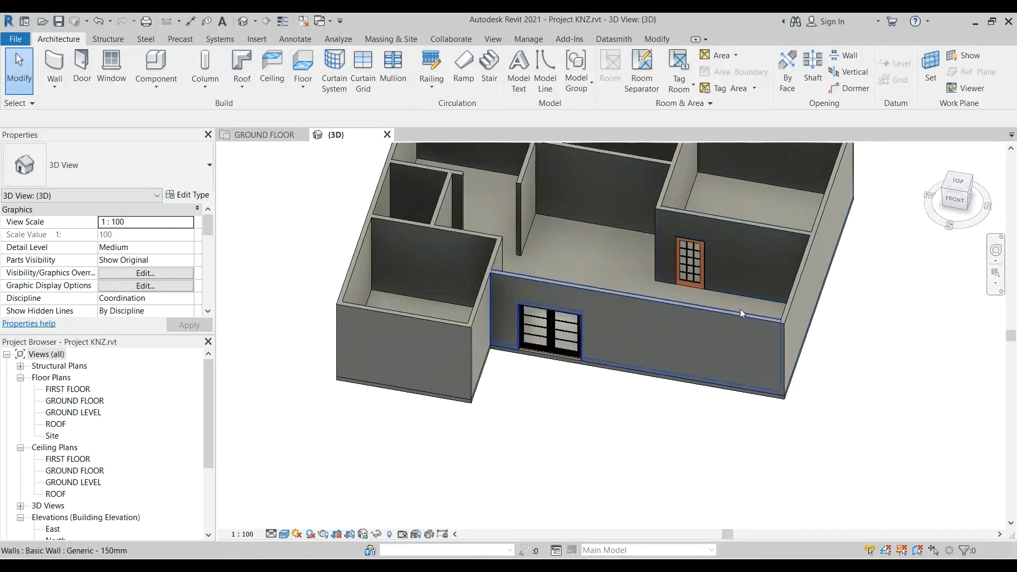
# Step: Check the type properties, layer structure and material choices of the front wall containing the double door, without changing anything
pyautogui.click(713, 317)
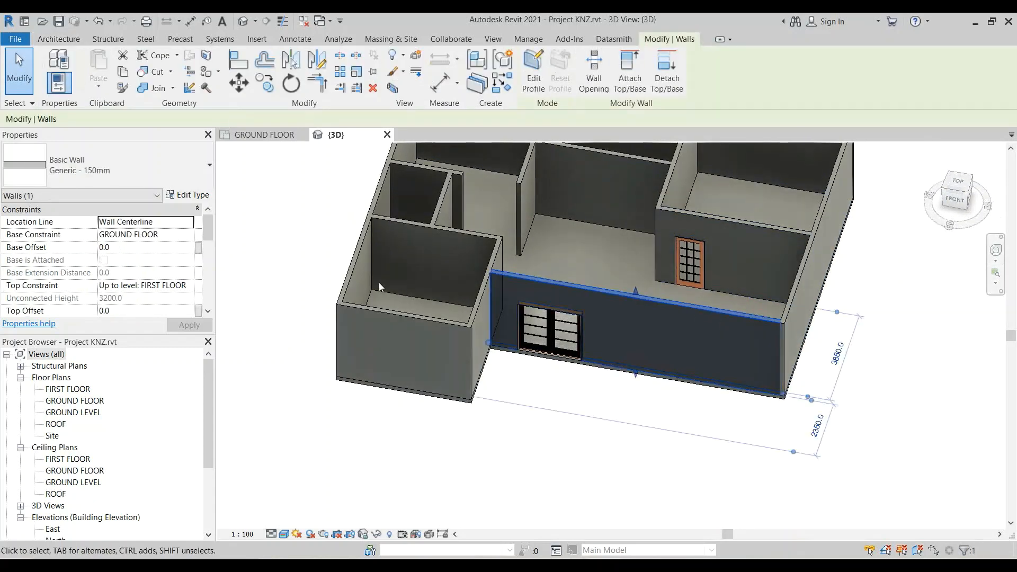
pyautogui.click(184, 195)
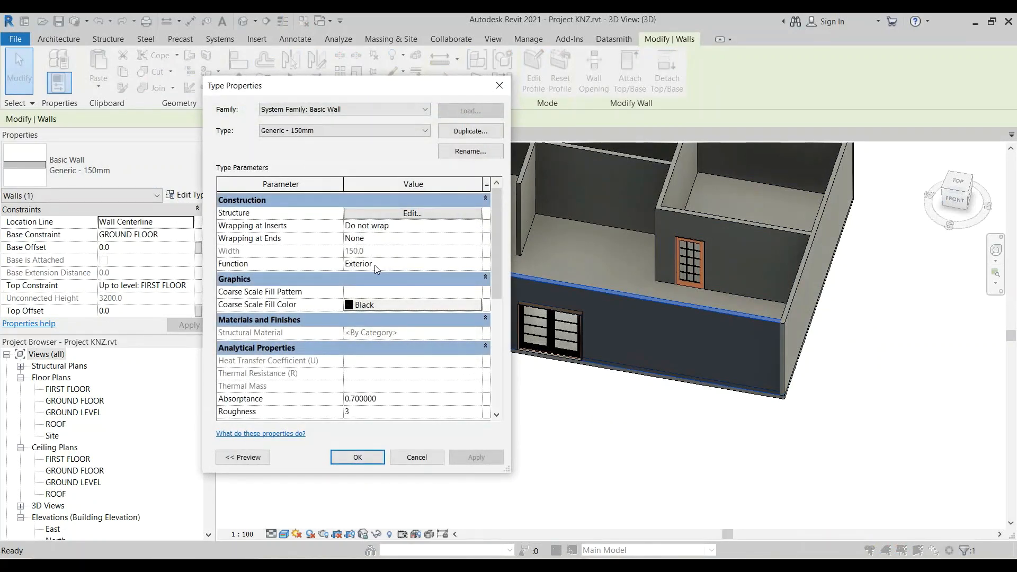
pyautogui.click(393, 213)
pyautogui.click(342, 222)
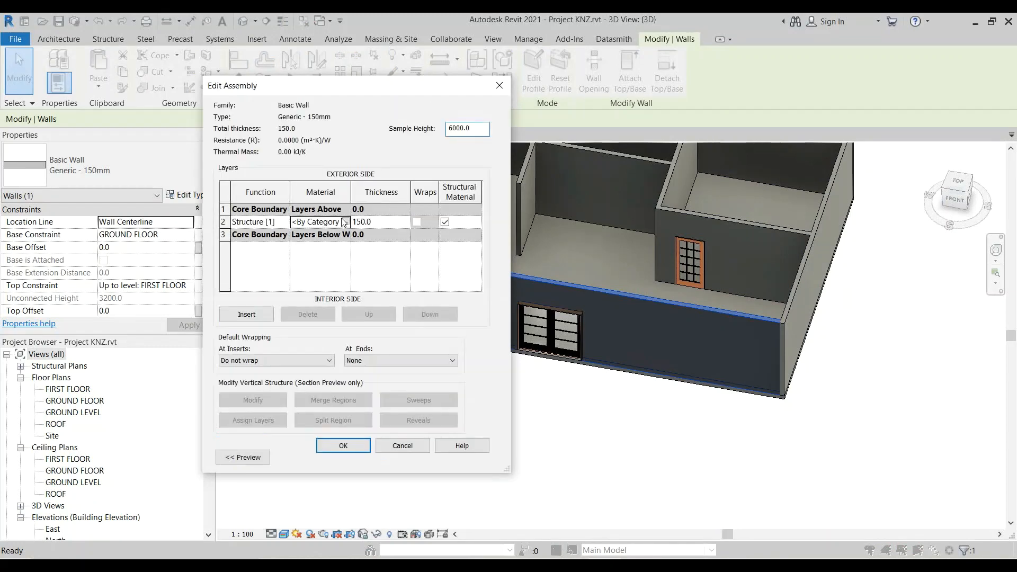
pyautogui.click(346, 222)
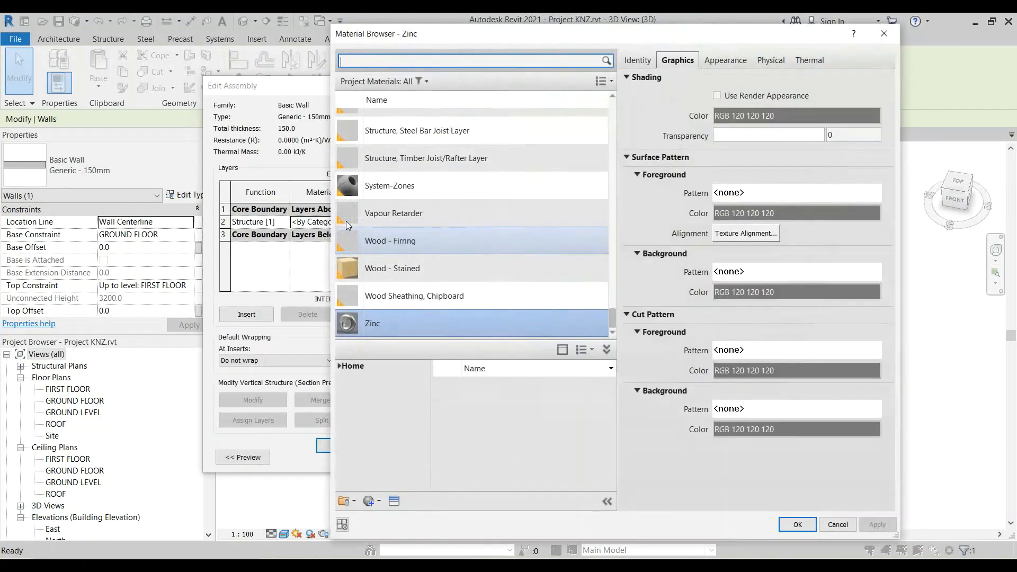
pyautogui.click(891, 32)
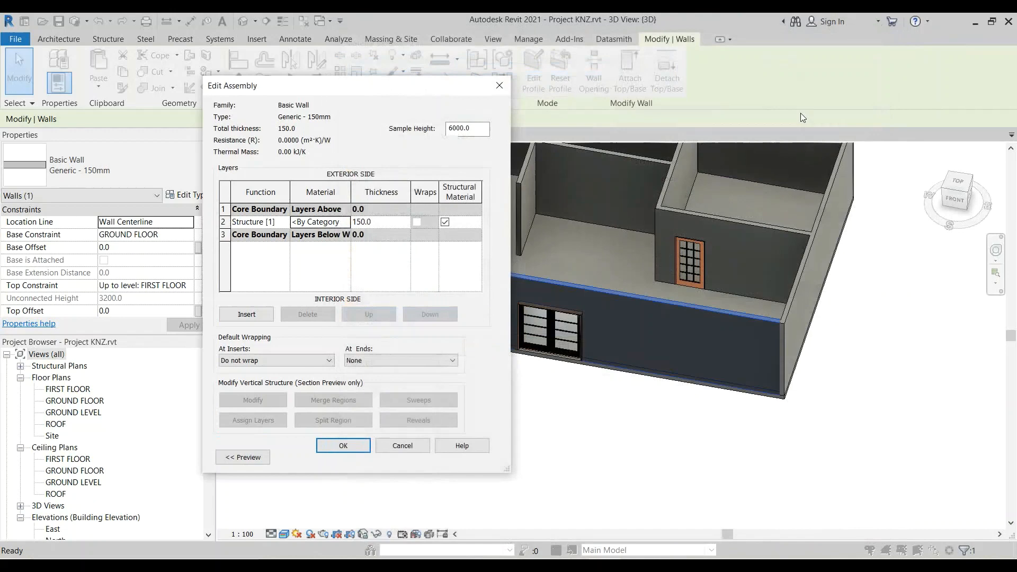
pyautogui.click(501, 87)
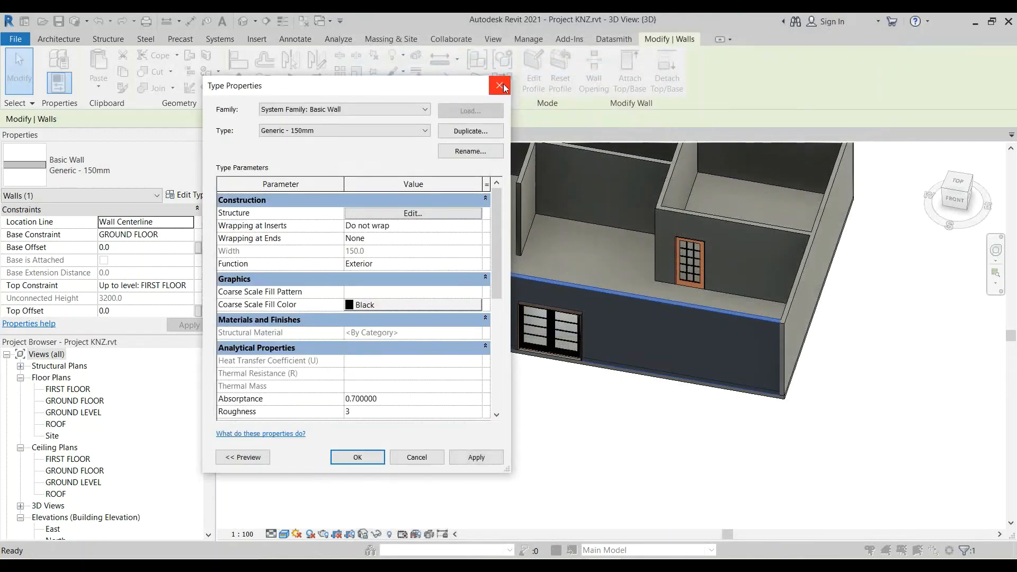
pyautogui.click(501, 87)
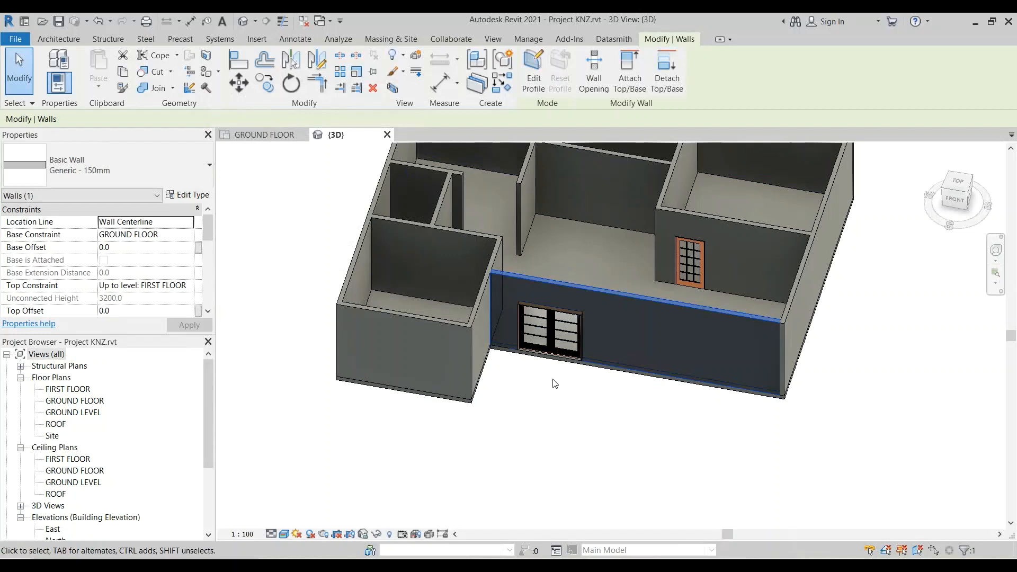
pyautogui.scroll(-2, 556, 385)
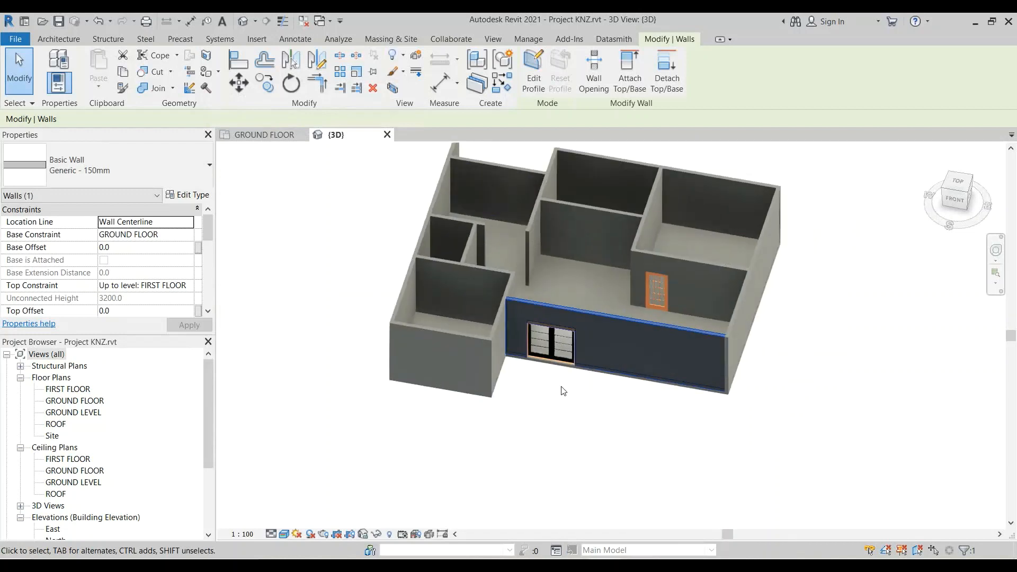
pyautogui.click(669, 441)
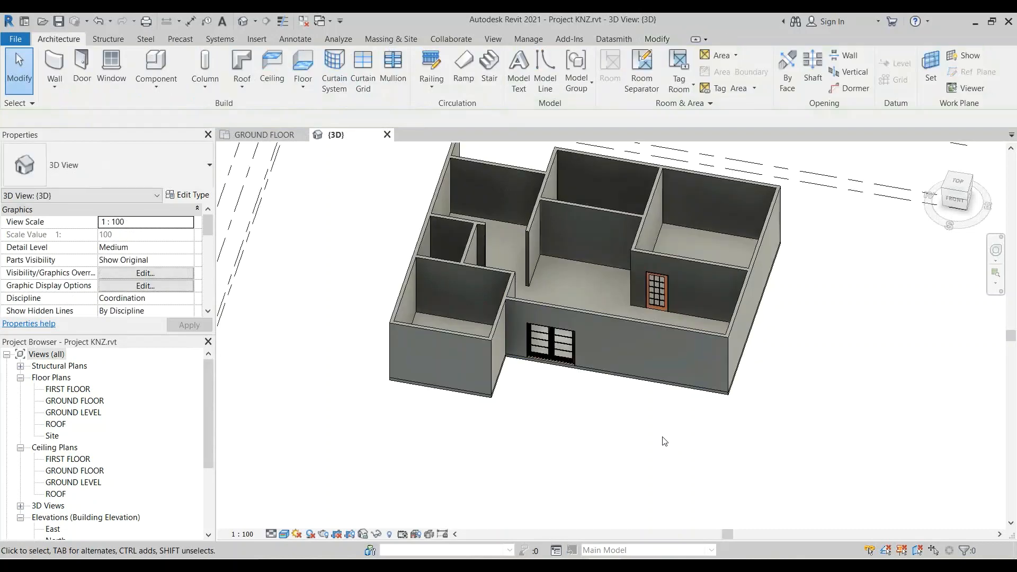
# Step: Try flipping the 900 x 2100mm interior single door between its swing orientations while viewing it up close in 3D
pyautogui.click(964, 195)
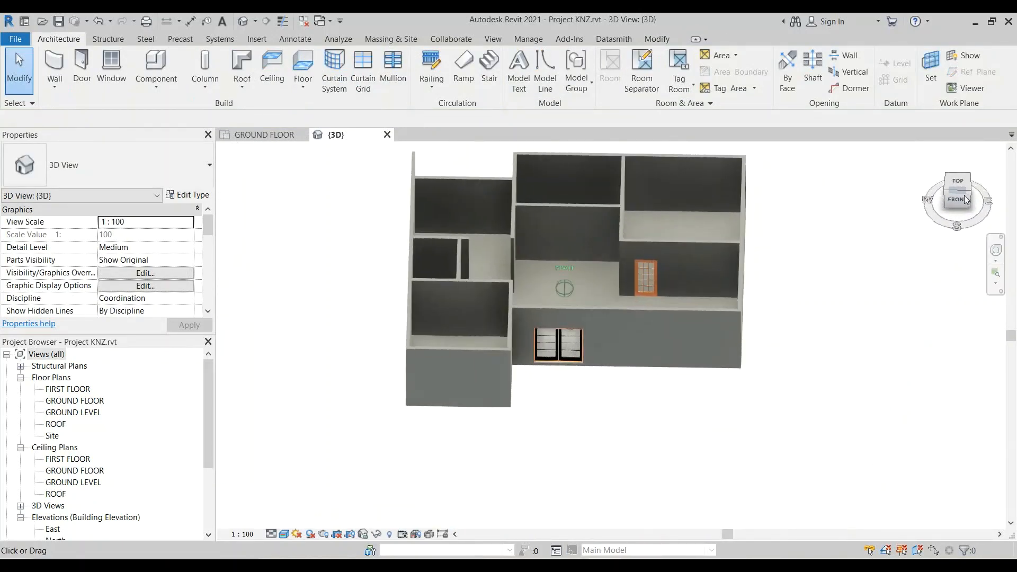
pyautogui.scroll(5, 656, 267)
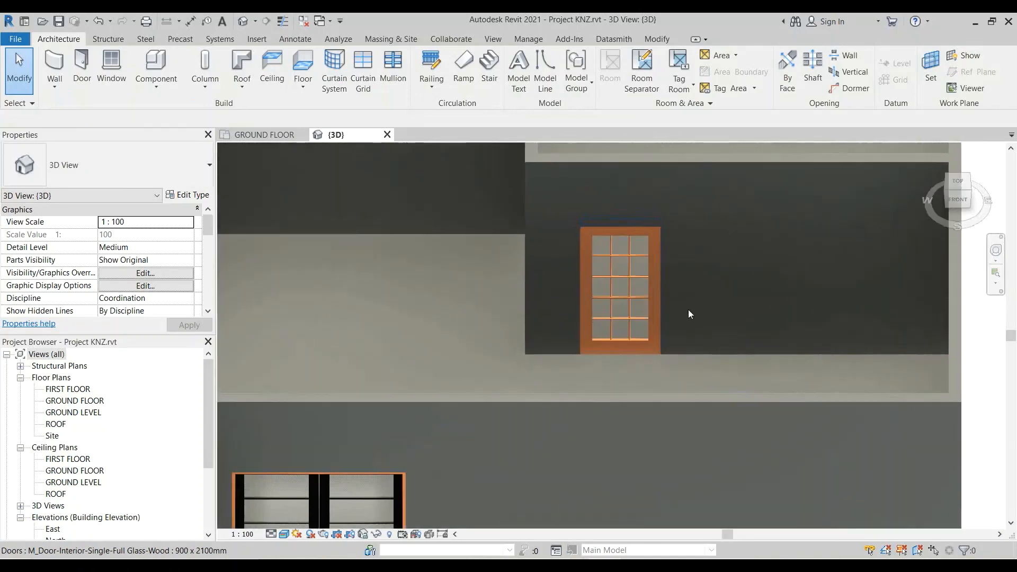
pyautogui.click(647, 321)
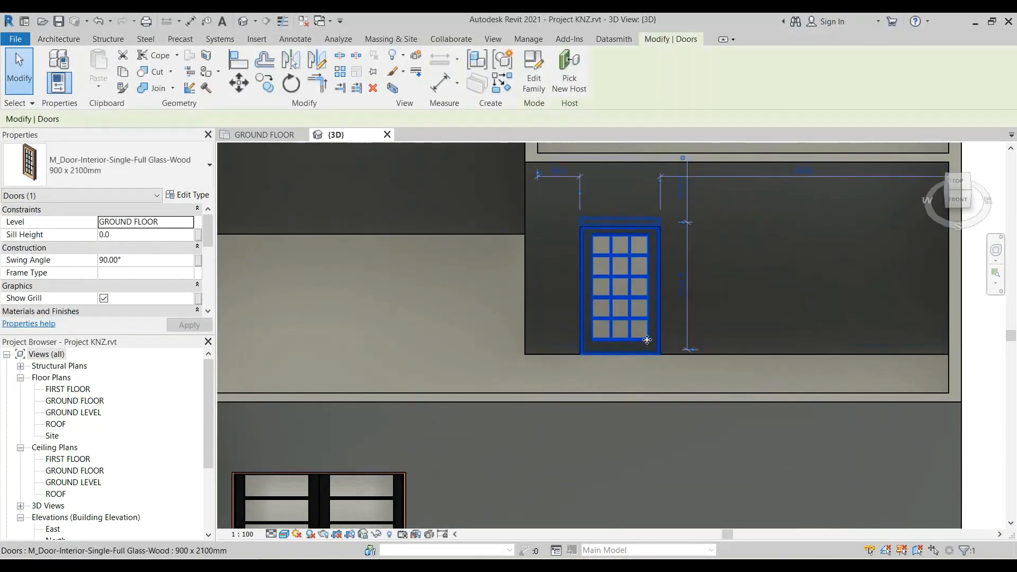
pyautogui.click(652, 366)
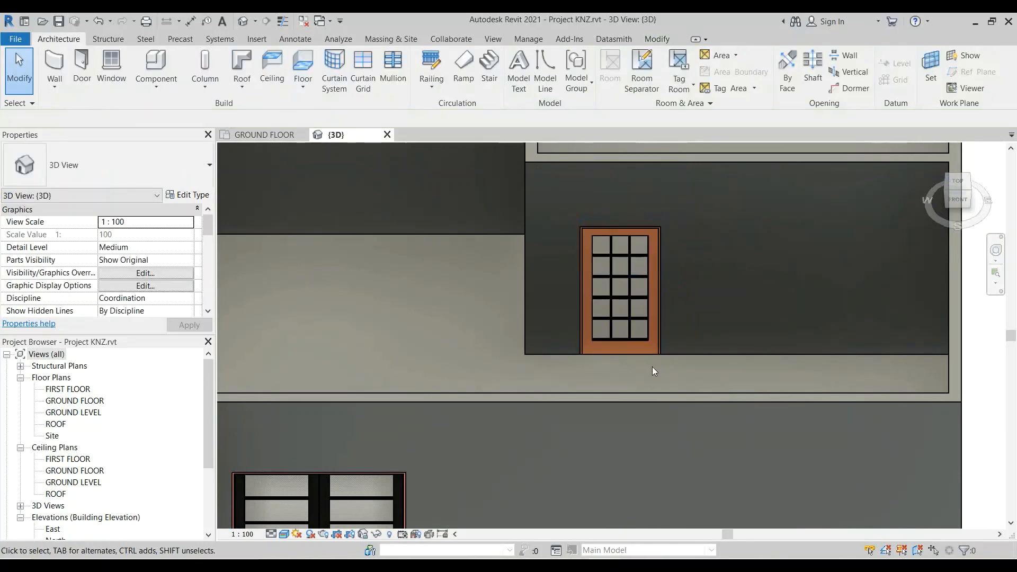
pyautogui.click(649, 318)
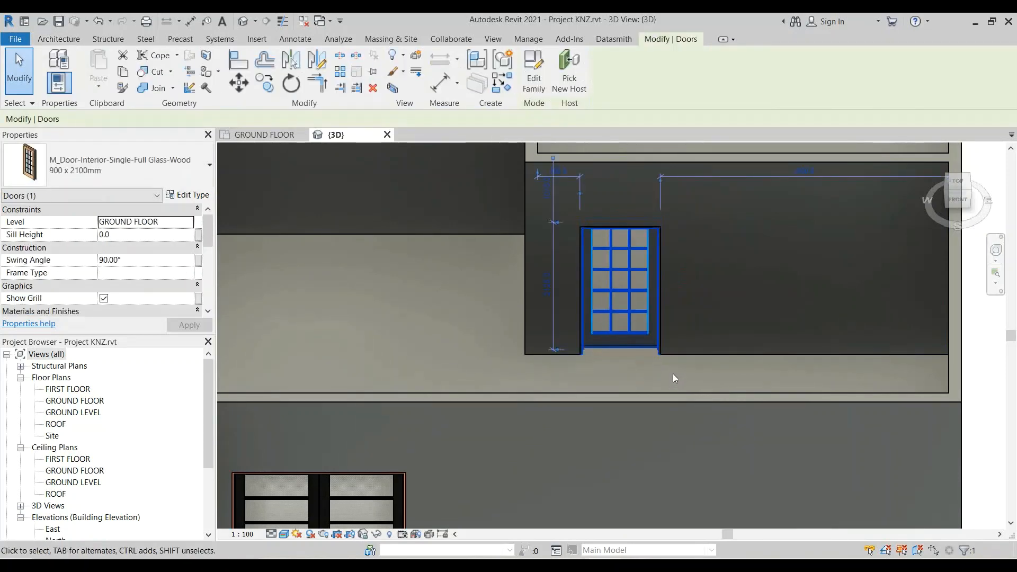
pyautogui.click(680, 386)
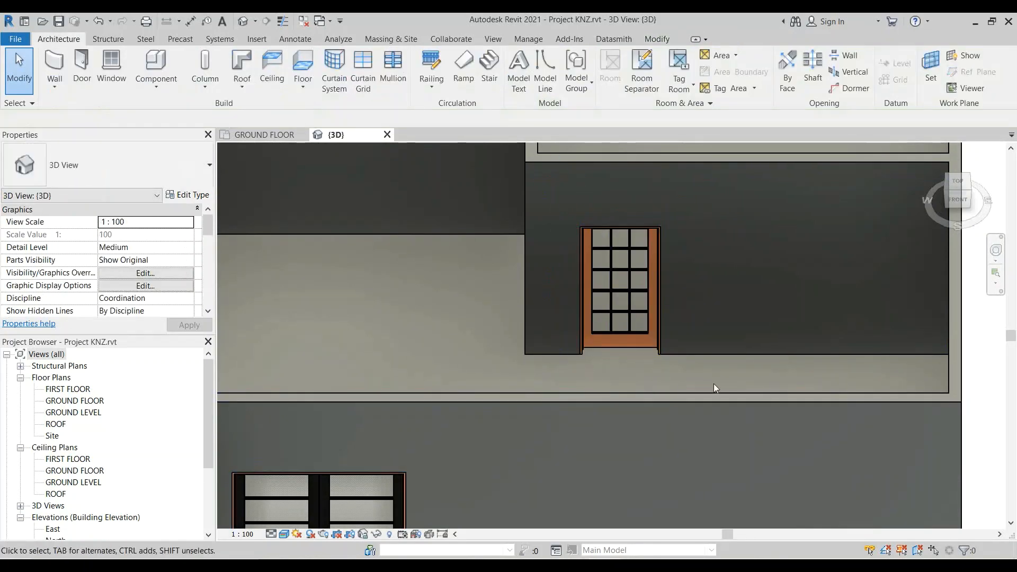
pyautogui.click(631, 336)
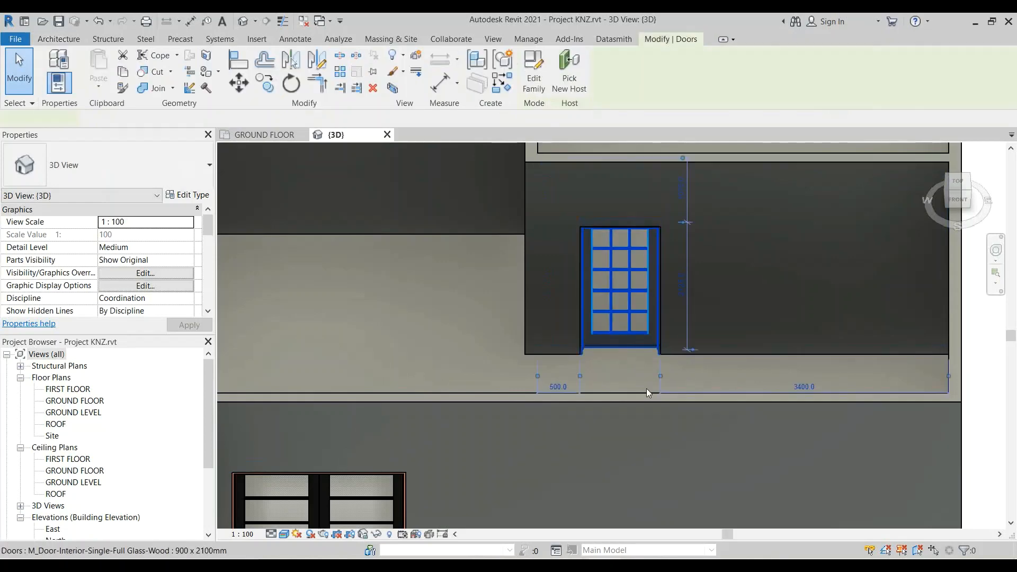
pyautogui.press('space')
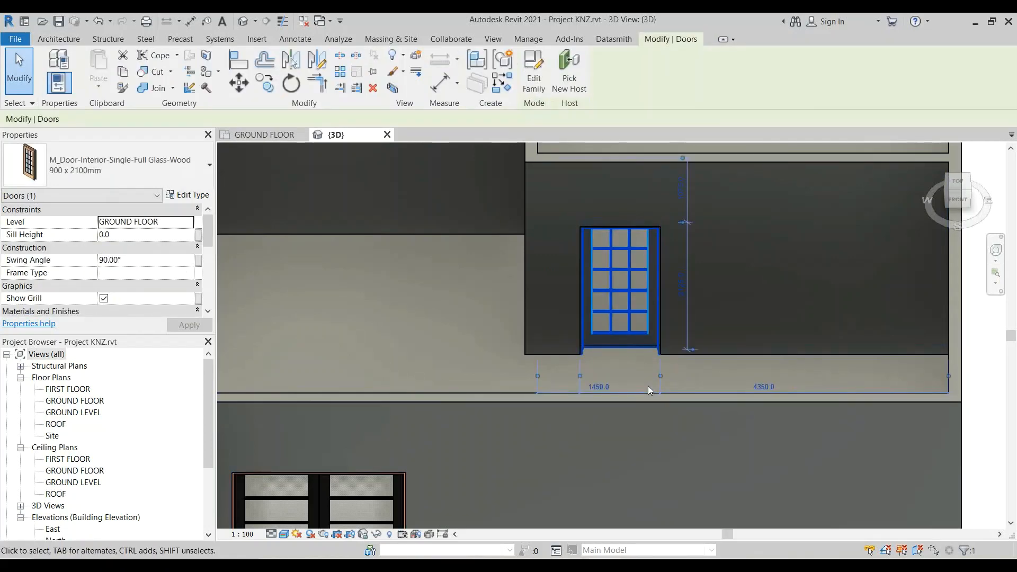
pyautogui.click(702, 386)
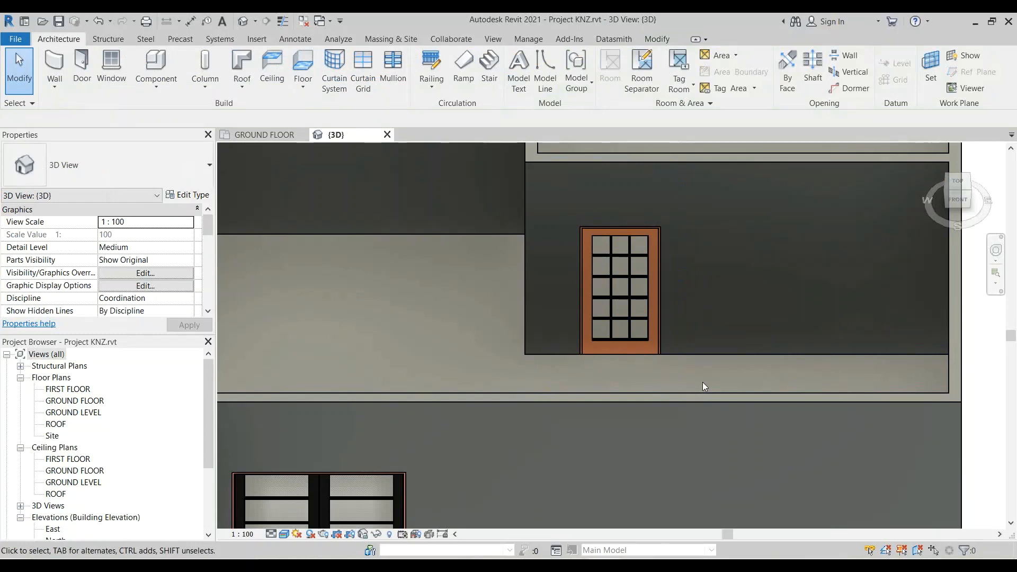
pyautogui.click(621, 348)
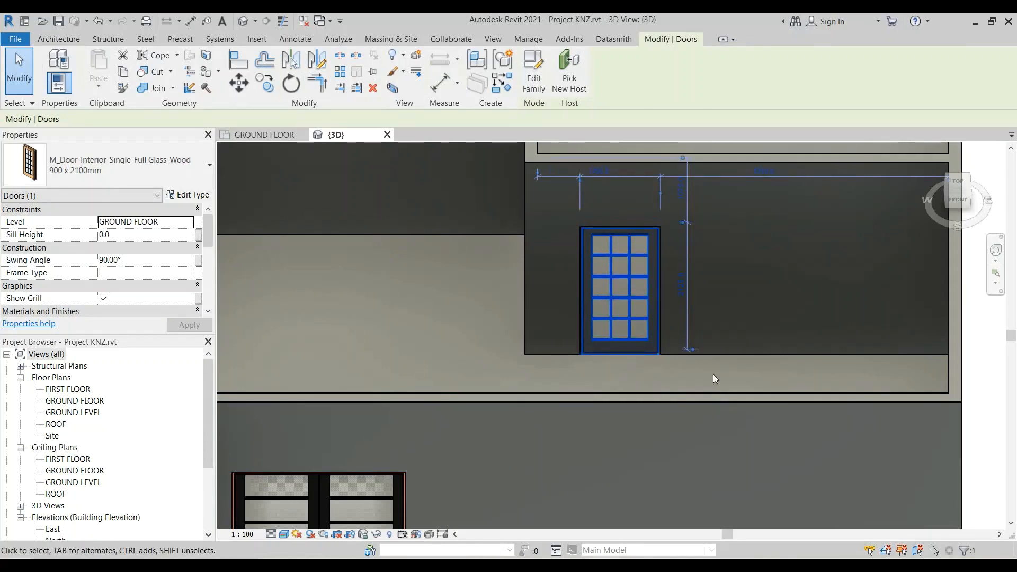
pyautogui.press('Escape')
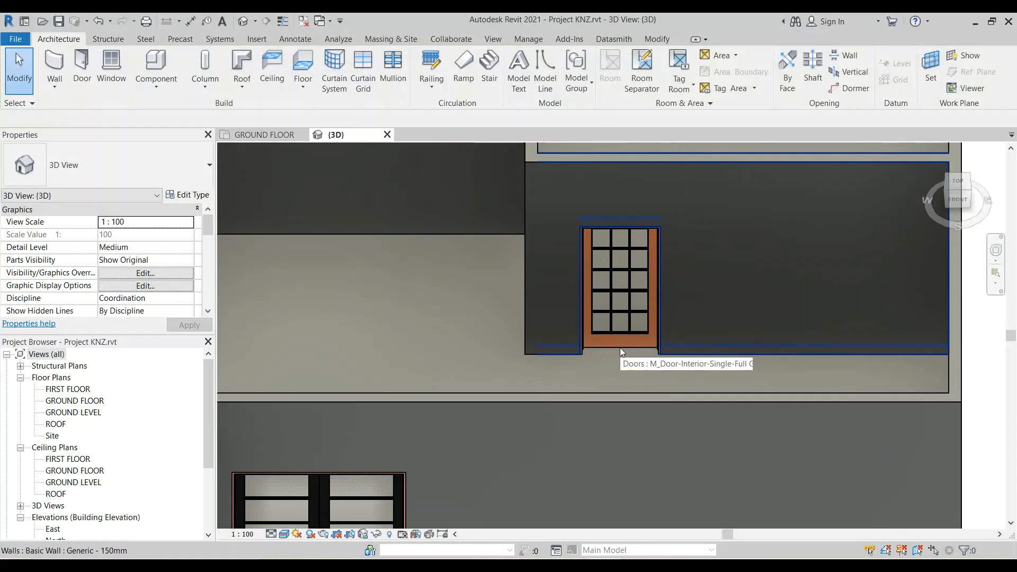
# Step: Select the single door in the ground floor plan and flip it in 3D to swing toward grid 5, hinged nearest grid D
pyautogui.click(260, 136)
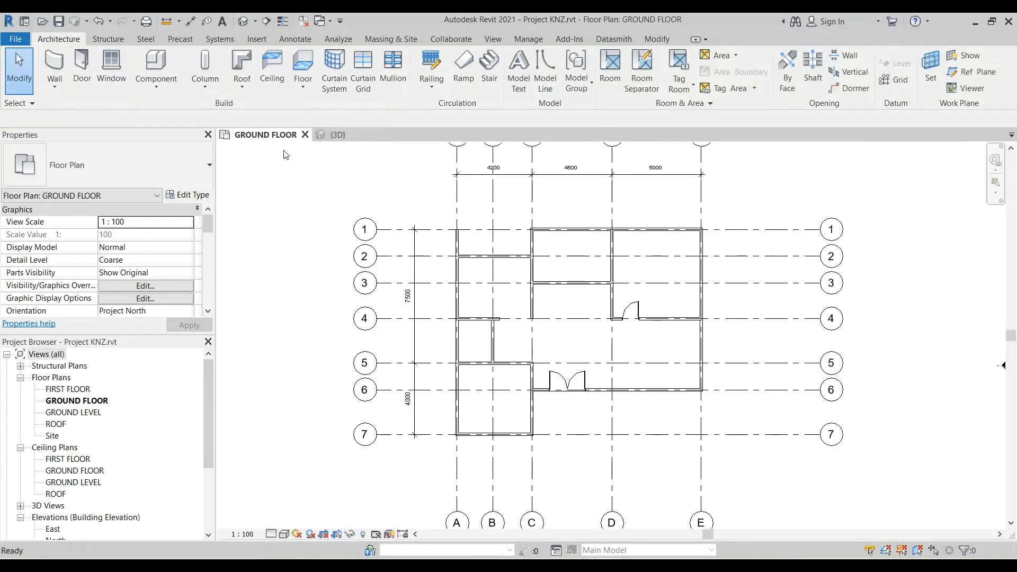
pyautogui.click(634, 316)
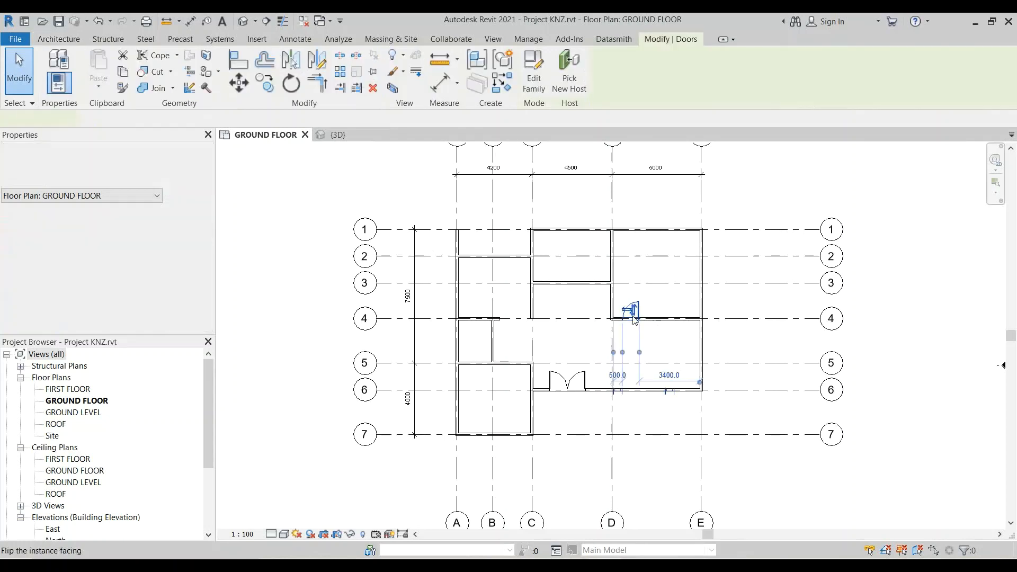
pyautogui.click(337, 136)
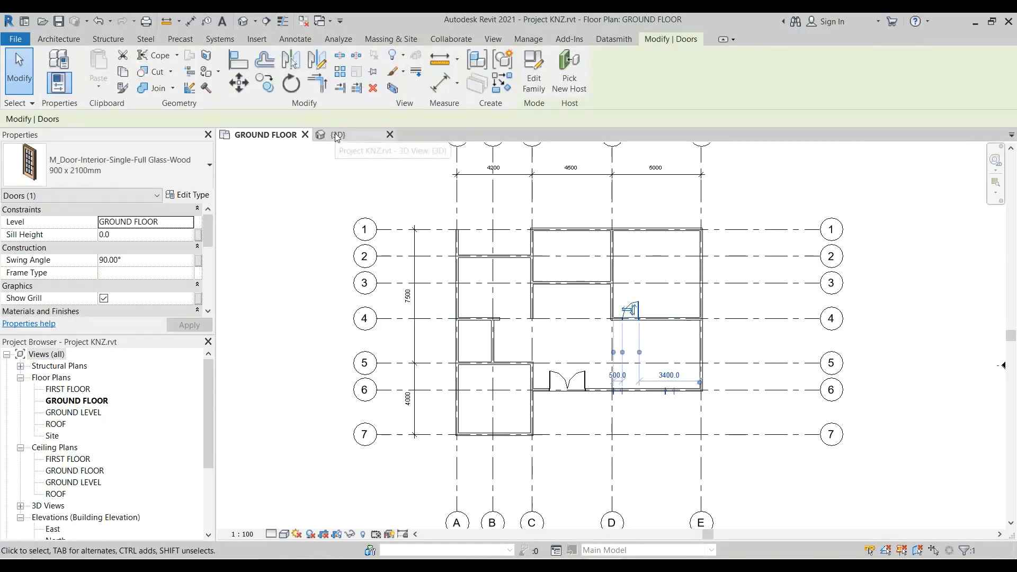
pyautogui.press('space')
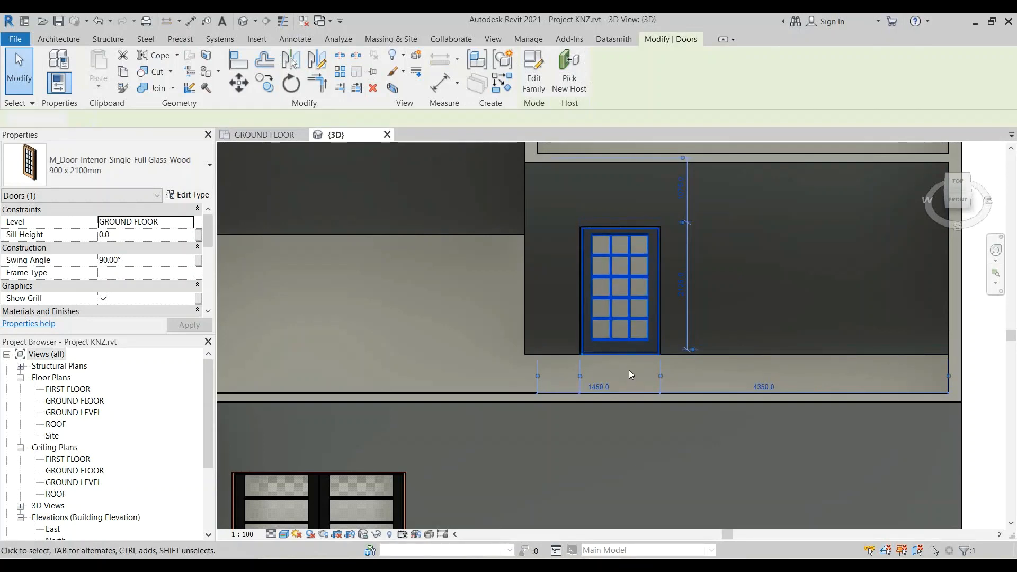
pyautogui.press('Escape')
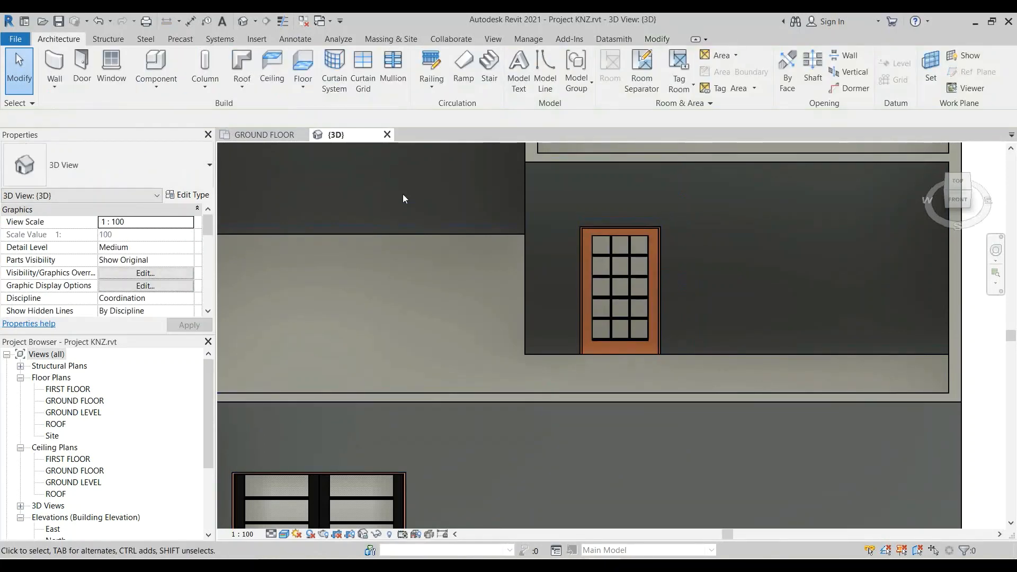
# Step: Place an 850 x 900mm M_Window-Casement-Double window in the ground floor's grid 1 wall between grids C and D
pyautogui.click(265, 135)
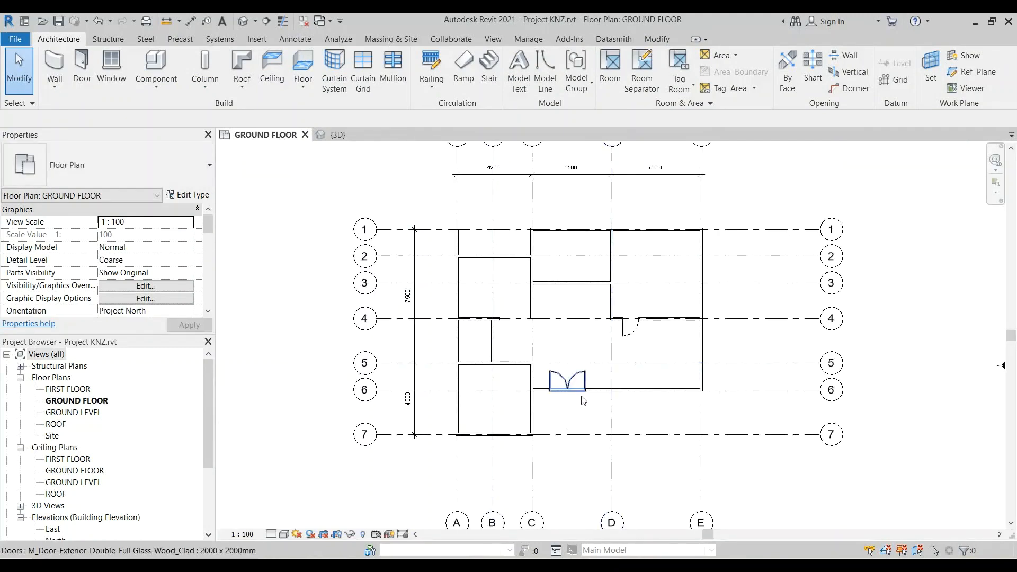
pyautogui.scroll(-2, 571, 395)
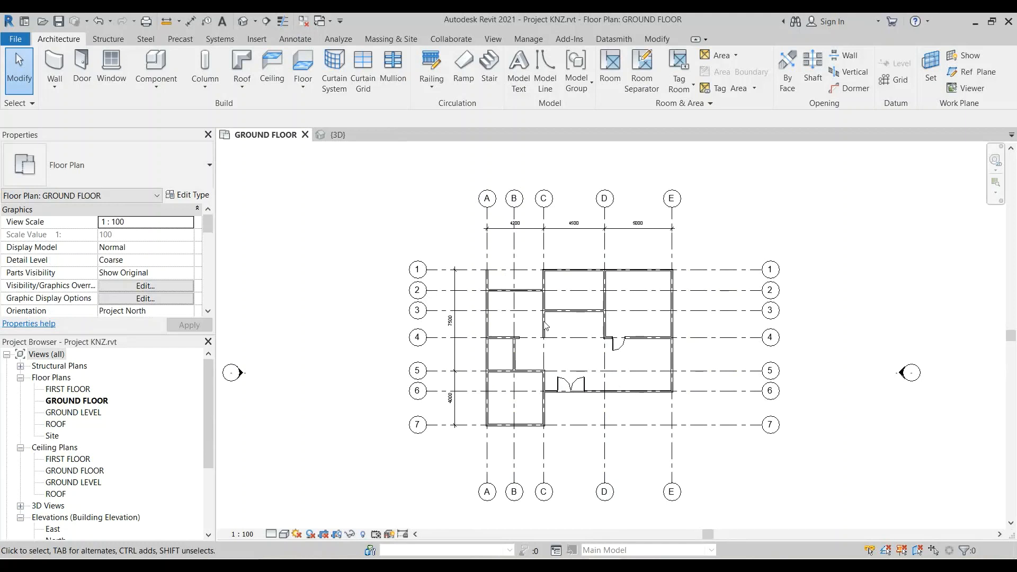
pyautogui.click(120, 77)
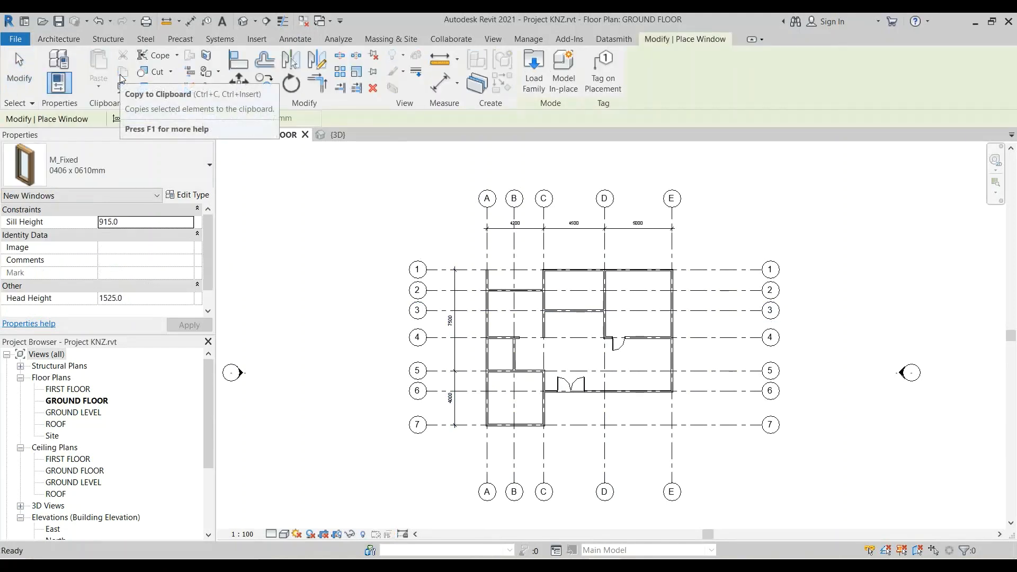
pyautogui.click(193, 173)
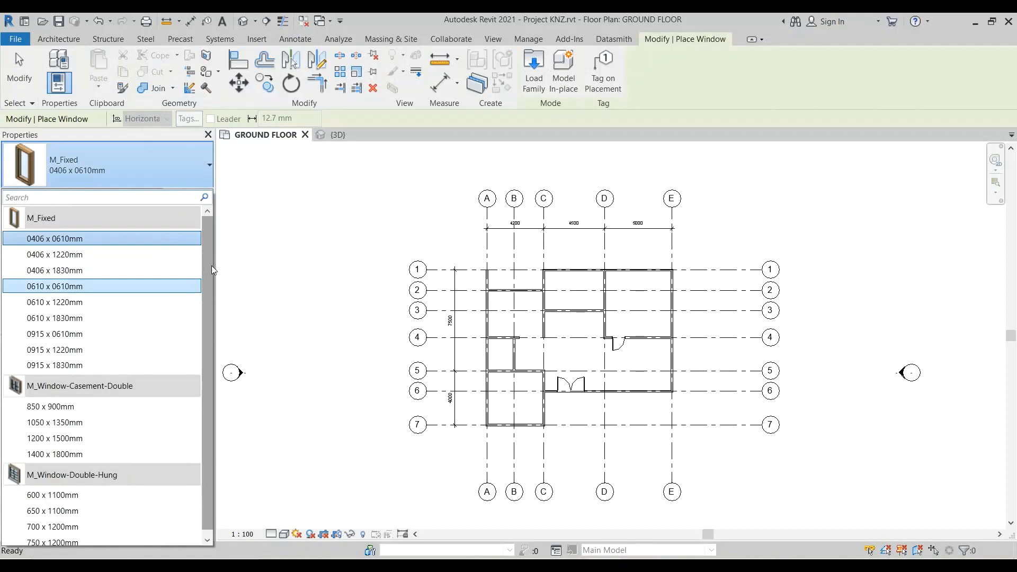
pyautogui.scroll(-1, 208, 236)
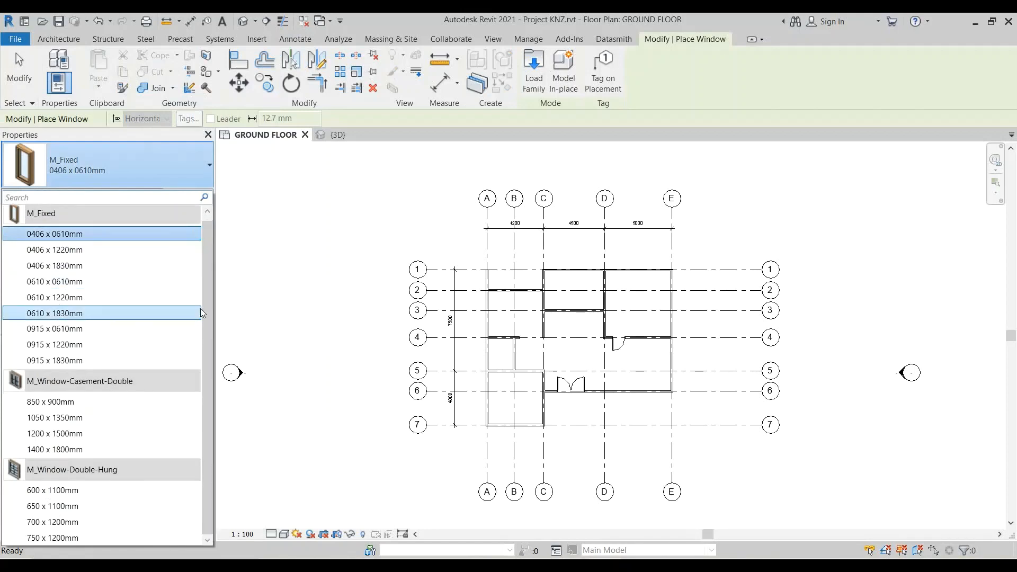
pyautogui.click(67, 407)
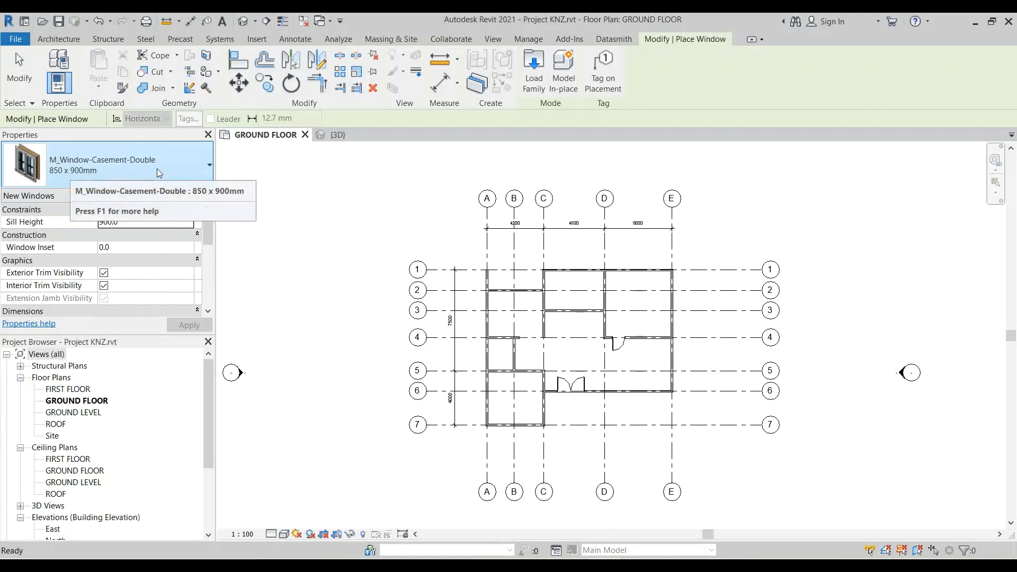
pyautogui.scroll(1, 581, 264)
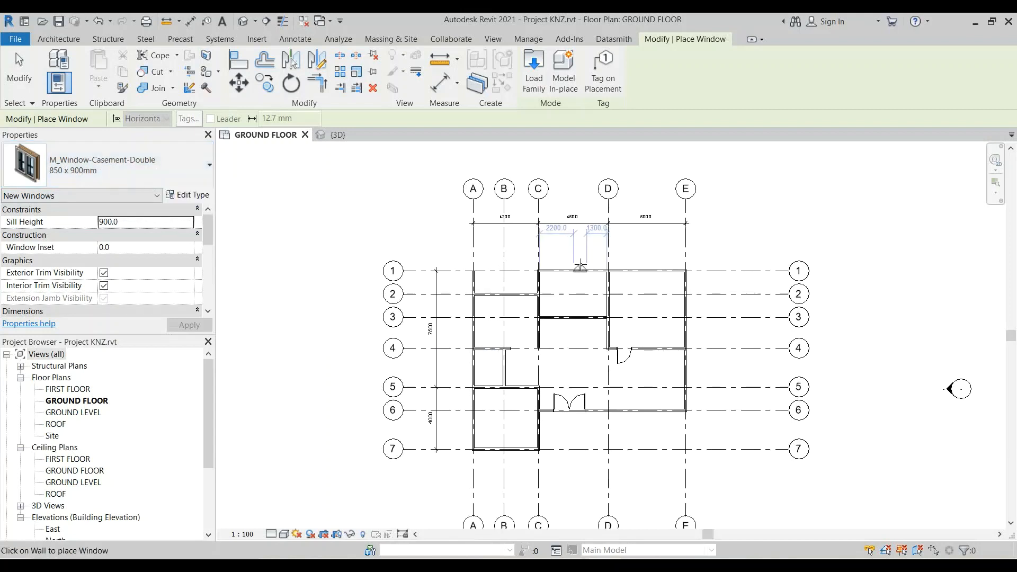
pyautogui.scroll(2, 580, 265)
pyautogui.click(574, 275)
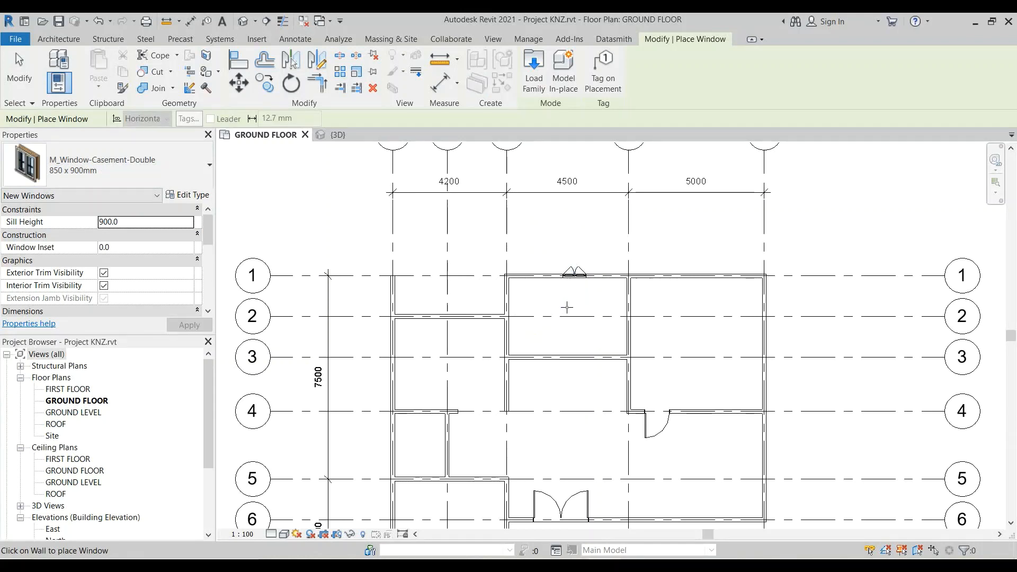
pyautogui.press('Escape')
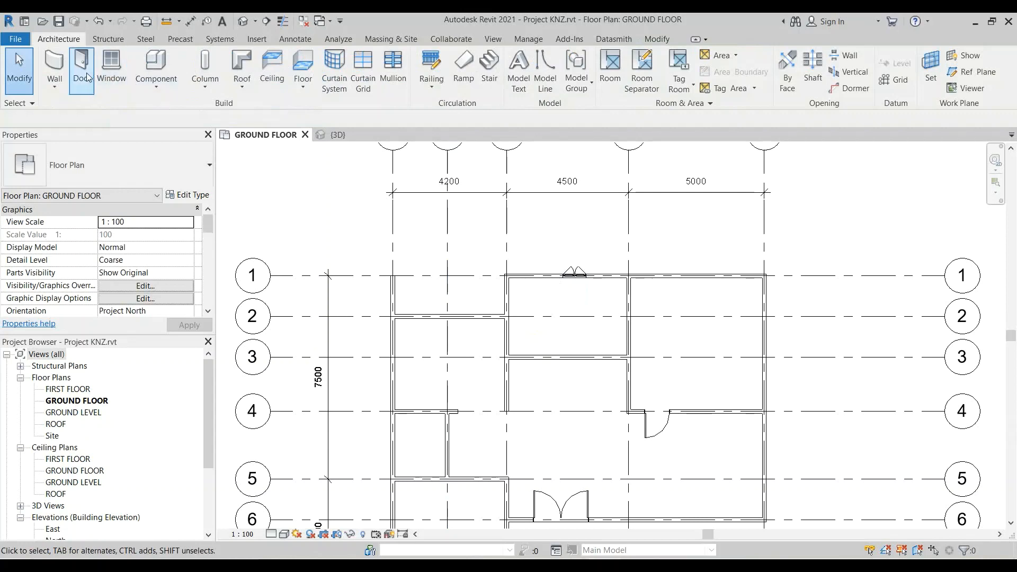
# Step: Start loading a new window family and browse from the residential doors folder to the library's Windows folder
pyautogui.click(111, 66)
pyautogui.click(534, 75)
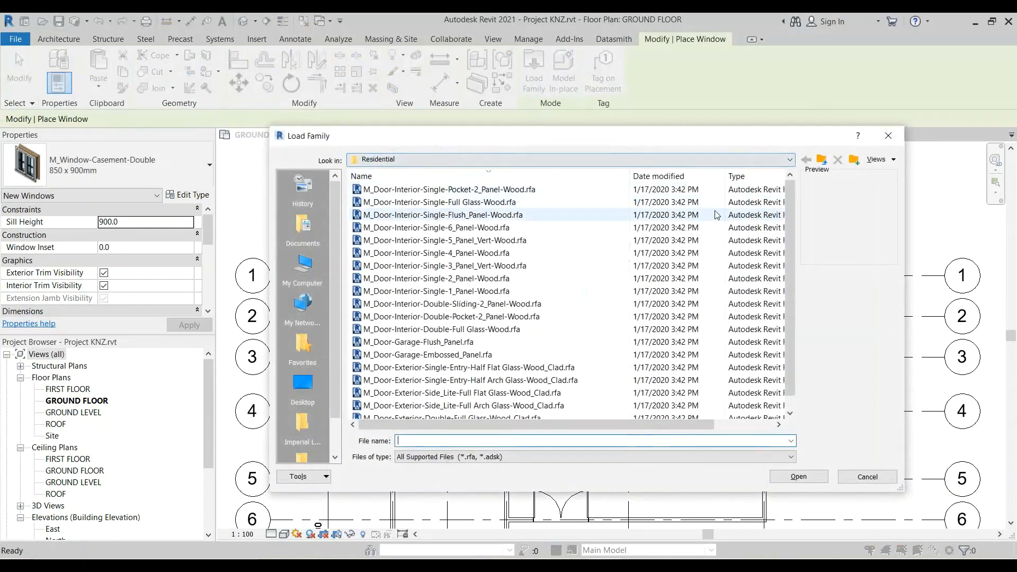
pyautogui.click(822, 160)
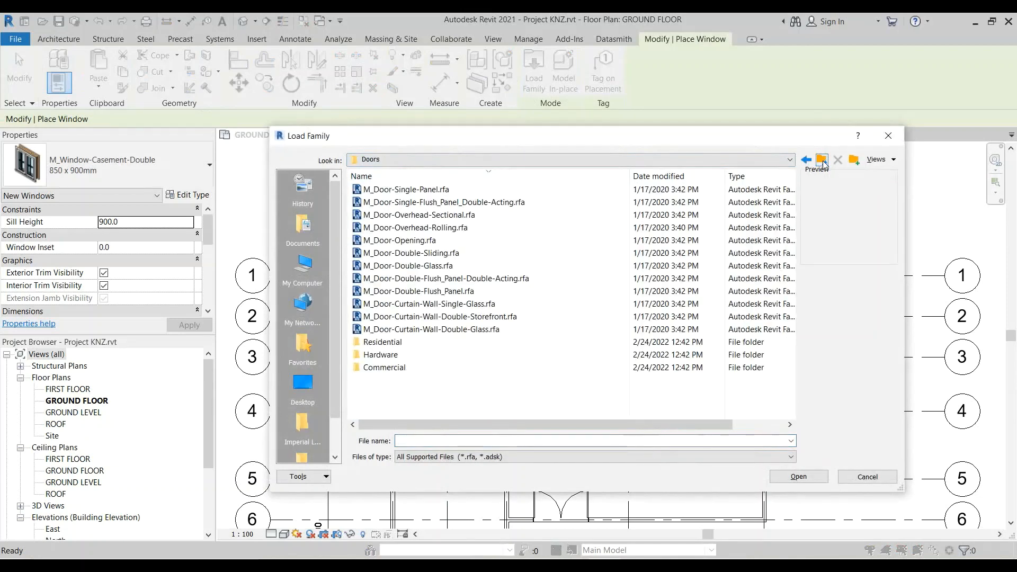
pyautogui.click(823, 161)
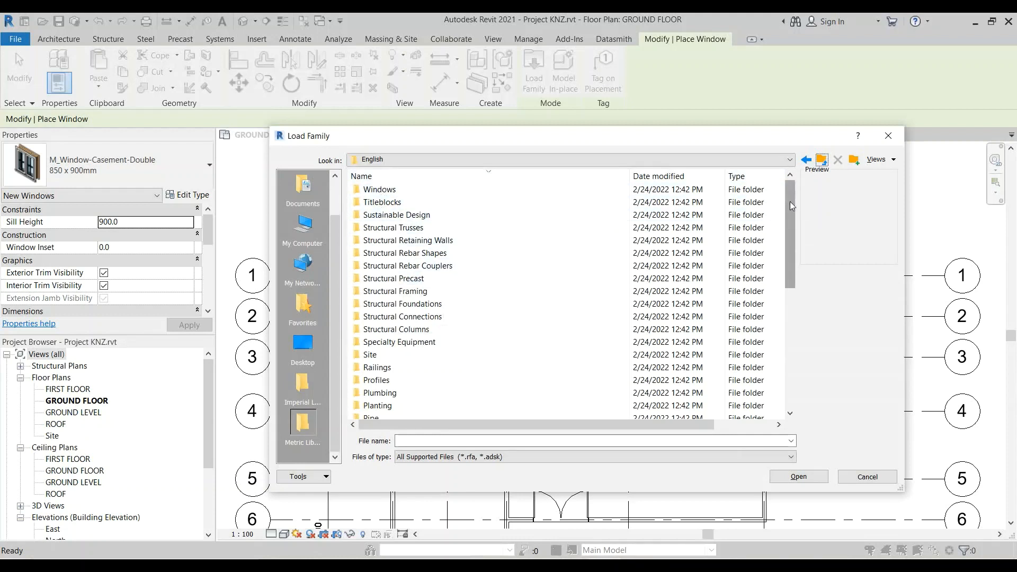
pyautogui.moveTo(789, 201)
pyautogui.mouseDown()
pyautogui.moveTo(771, 324)
pyautogui.moveTo(785, 148)
pyautogui.mouseUp()
pyautogui.doubleClick(395, 190)
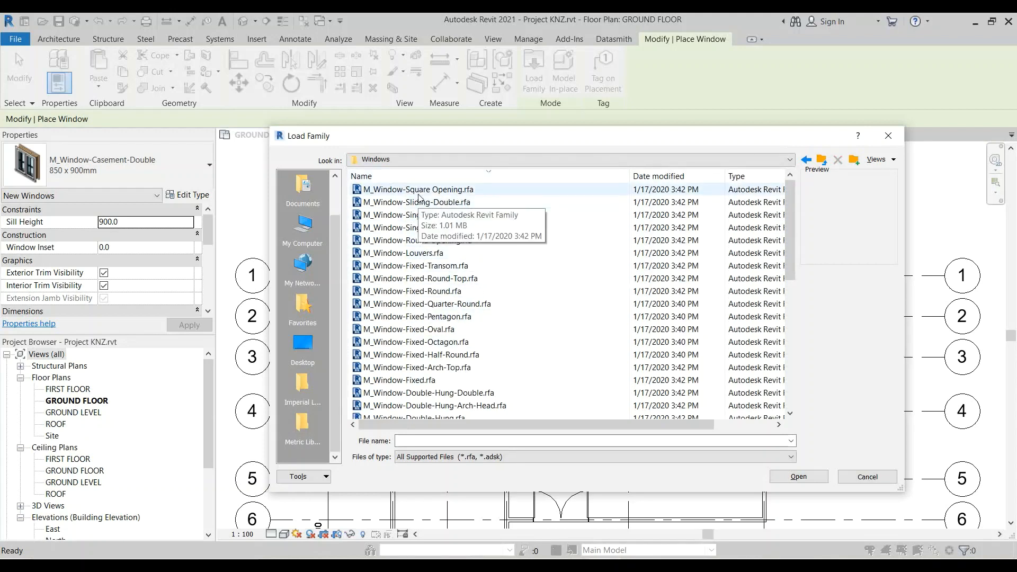
pyautogui.moveTo(790, 201)
pyautogui.mouseDown()
pyautogui.moveTo(768, 347)
pyautogui.moveTo(776, 190)
pyautogui.mouseUp()
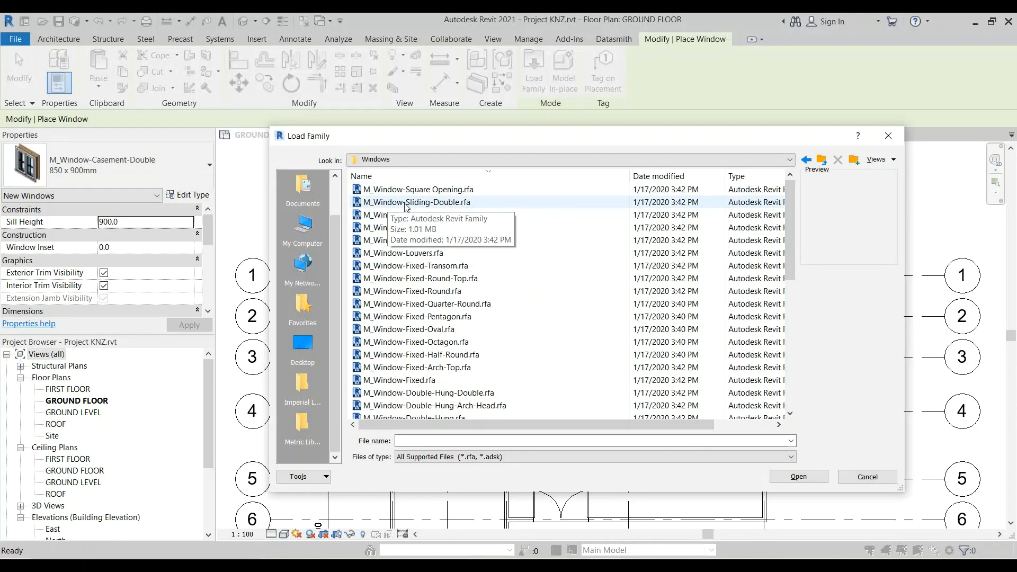
# Step: Load the 900 x 1200mm type of M_Window-Sliding-Double and place one in the grid 1 wall between grids D and E
pyautogui.click(428, 206)
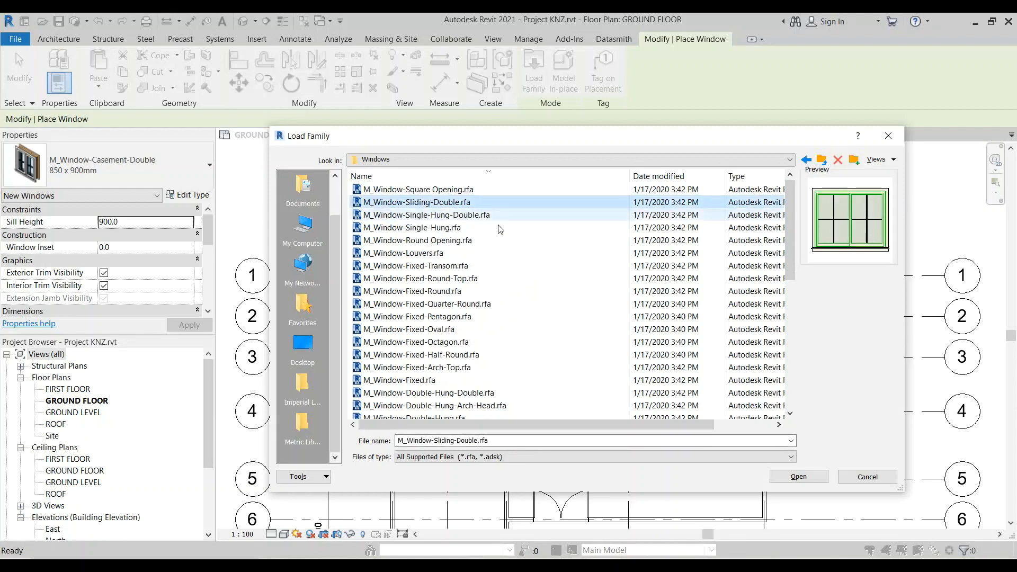
pyautogui.click(798, 477)
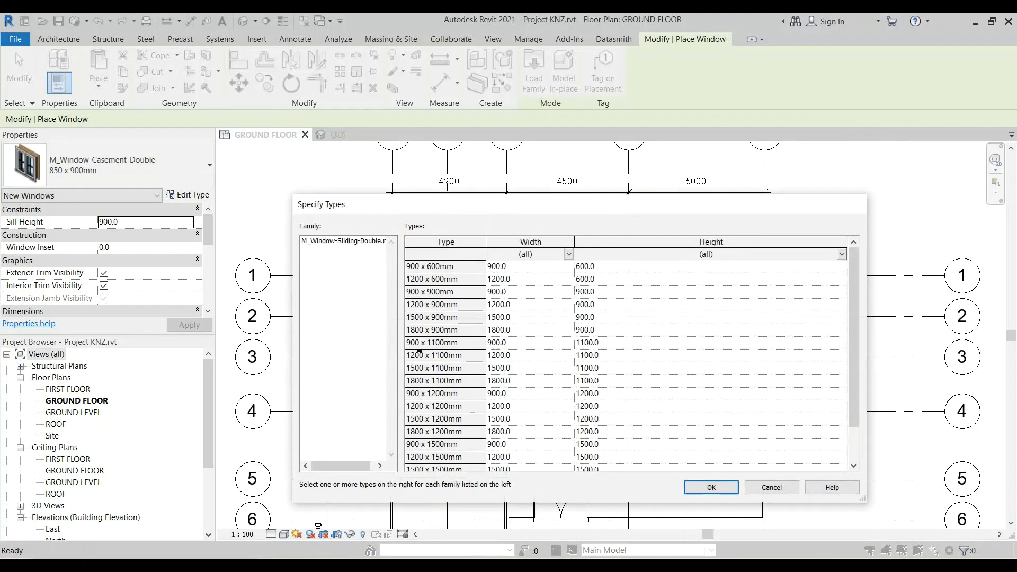
pyautogui.click(462, 393)
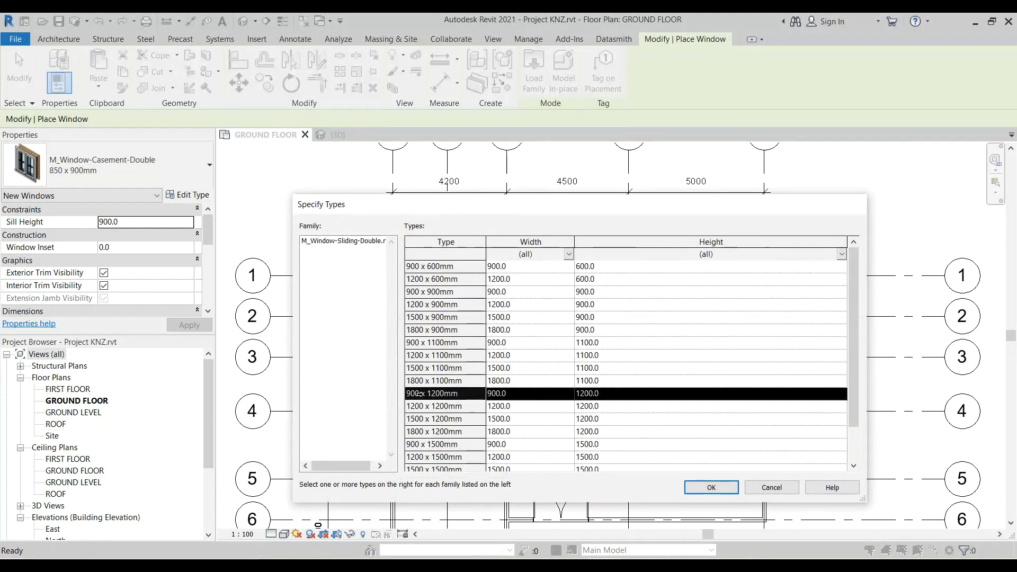
pyautogui.click(708, 488)
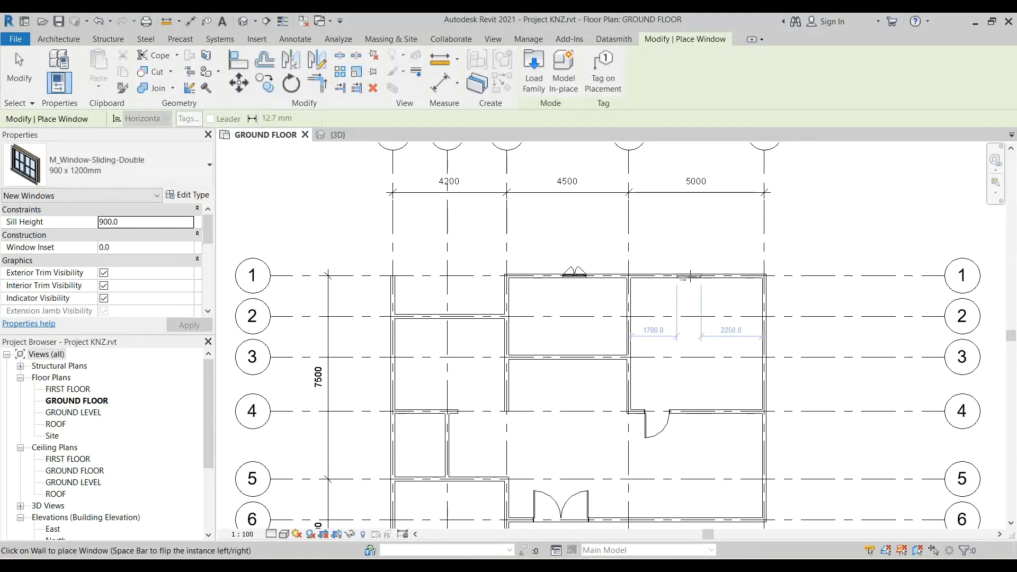
pyautogui.click(689, 276)
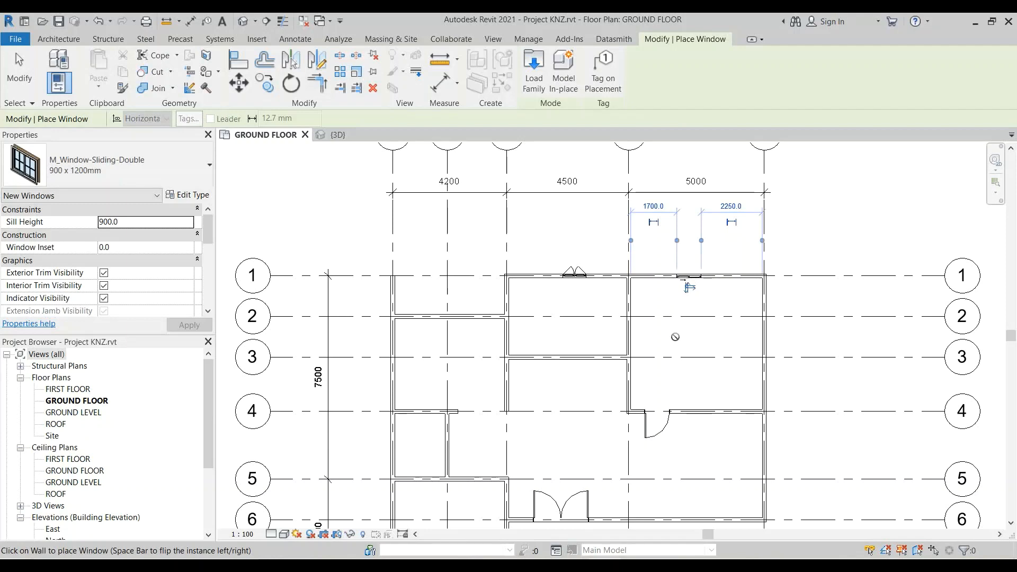
pyautogui.press('Escape')
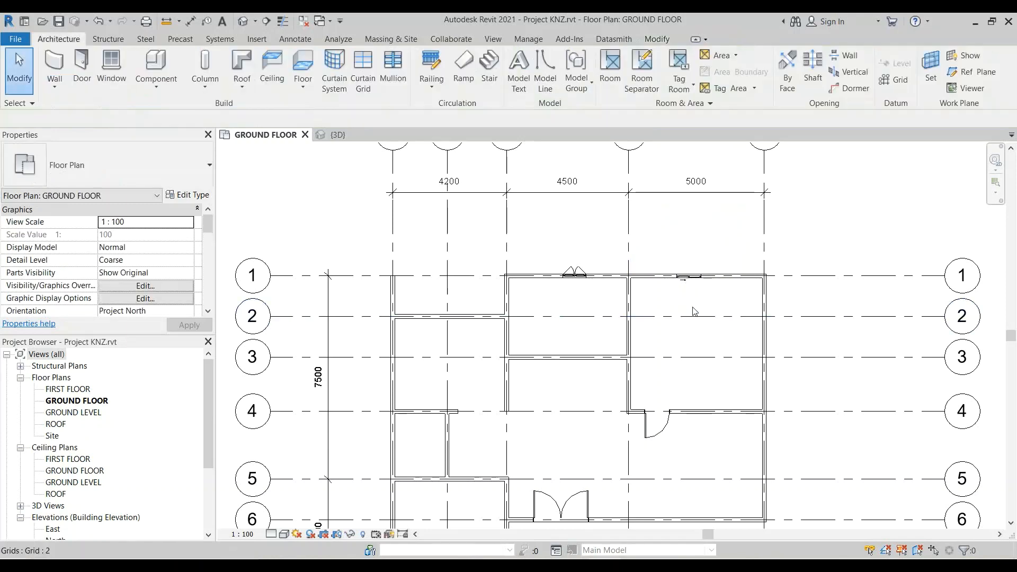
# Step: Duplicate the sliding window's type under the name 1200 x 1200mm
pyautogui.click(688, 276)
pyautogui.click(183, 195)
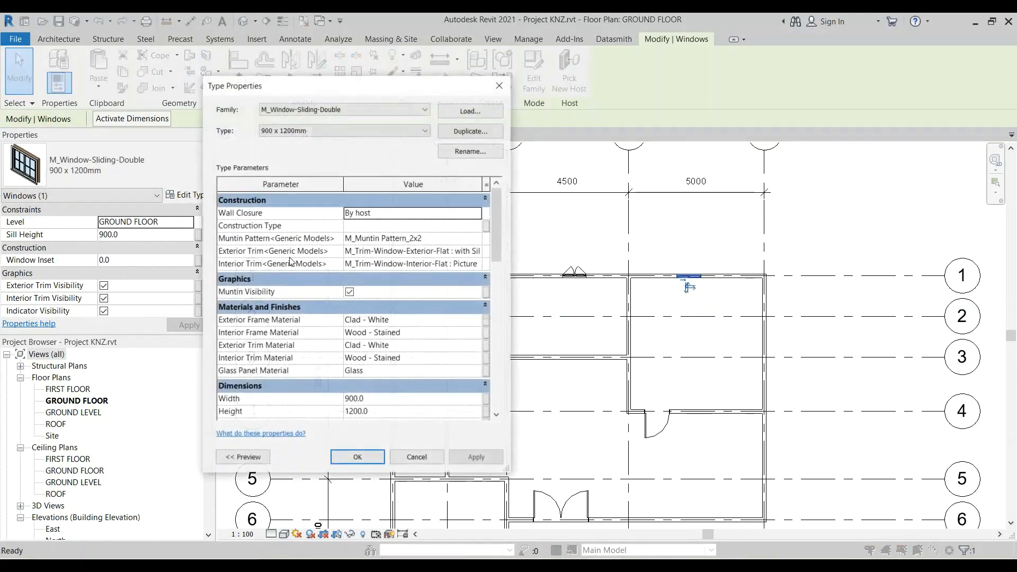
pyautogui.click(463, 133)
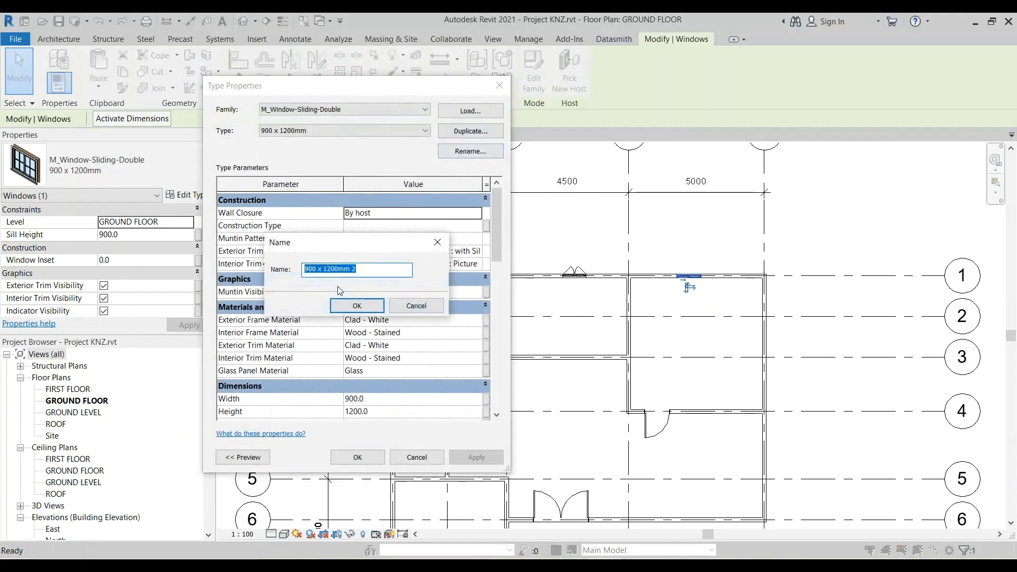
pyautogui.click(367, 270)
pyautogui.click(310, 269)
pyautogui.press('BackSpace')
pyautogui.write('12')
pyautogui.click(357, 306)
# Step: Set the width of the 1200 x 1200mm sliding window type to 1200 mm and apply it to the placed window
pyautogui.scroll(-3, 377, 317)
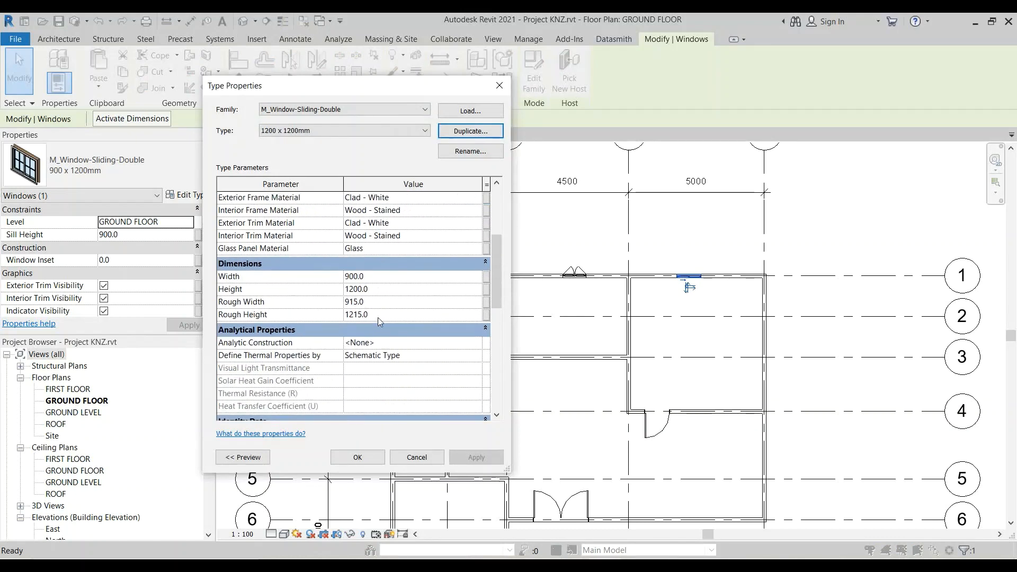
pyautogui.click(350, 277)
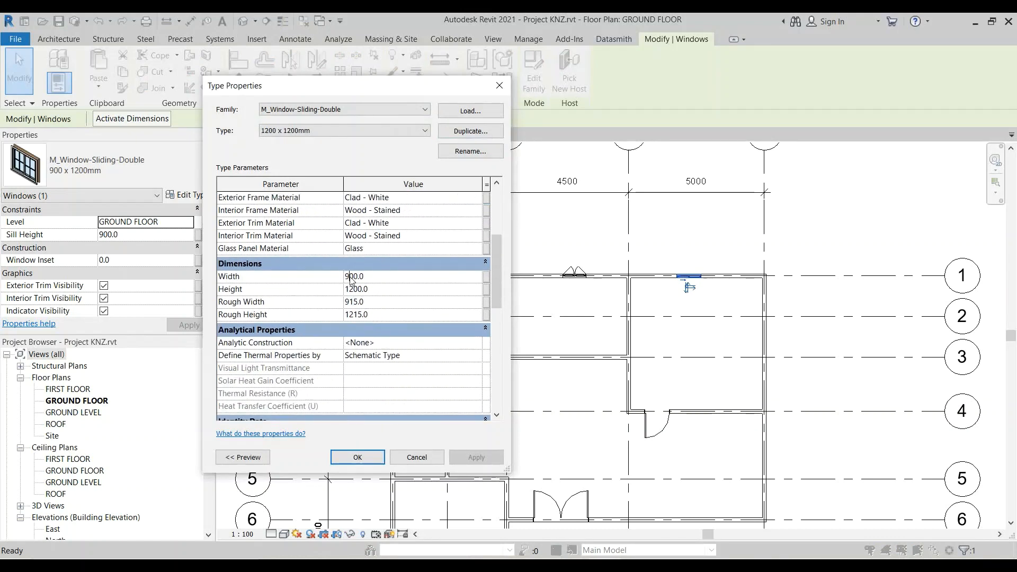
pyautogui.press('BackSpace')
pyautogui.write('12')
pyautogui.click(415, 237)
pyautogui.click(358, 458)
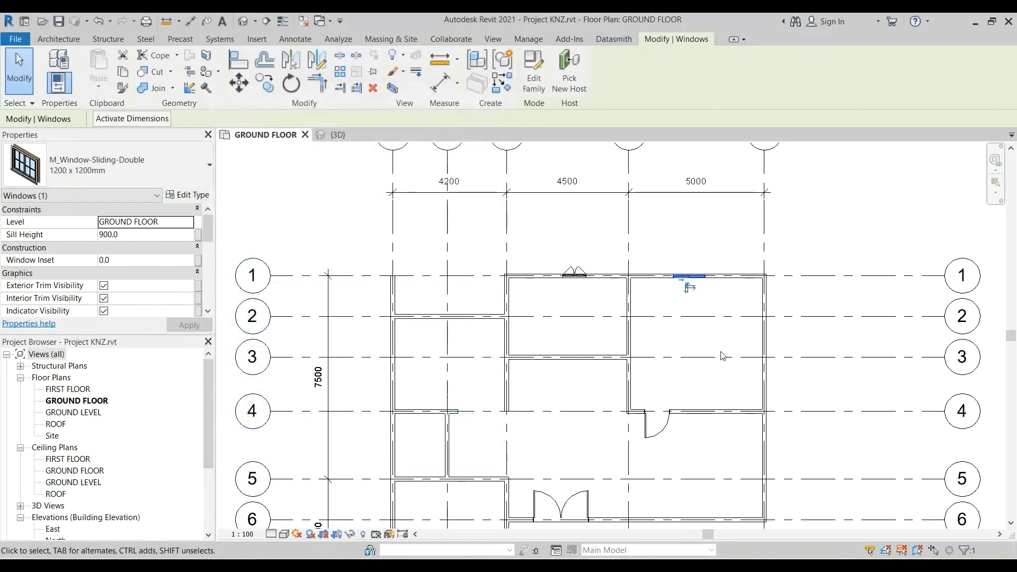
pyautogui.click(680, 340)
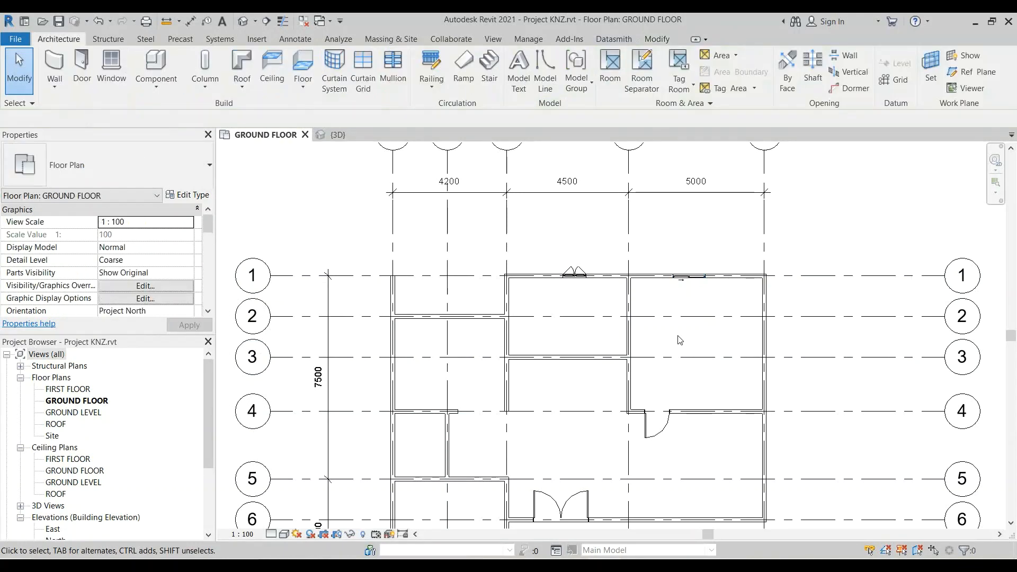
# Step: Try the 900 x 1200mm type on the sliding window in the grid 1 wall and switch it back to 1200 x 1200mm
pyautogui.scroll(3, 697, 276)
pyautogui.click(689, 283)
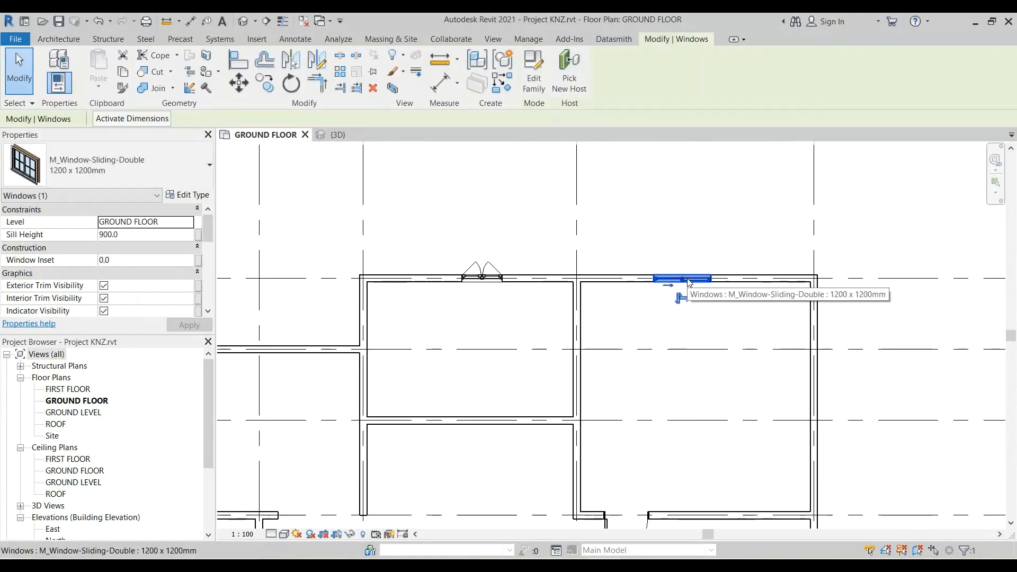
pyautogui.click(184, 173)
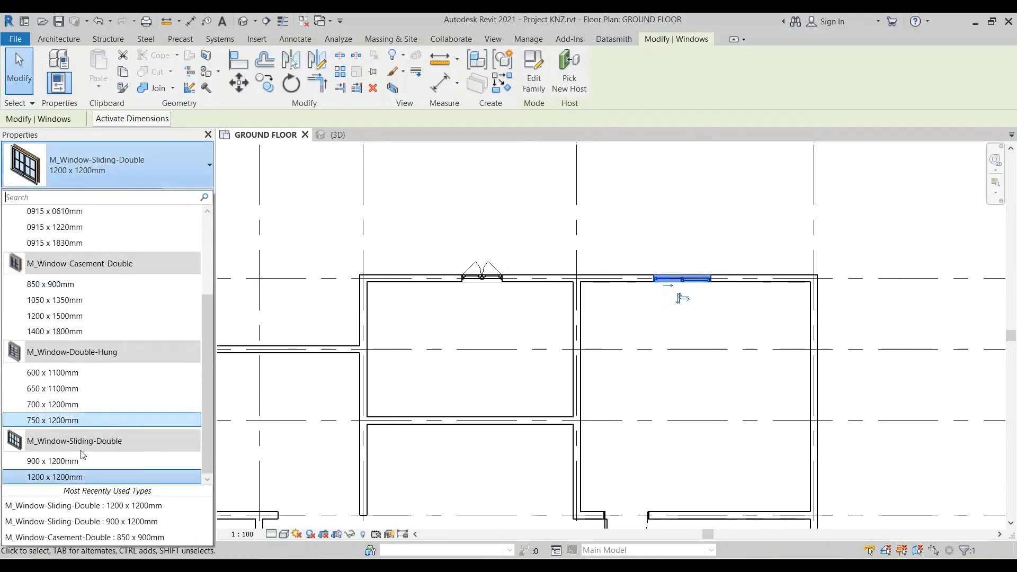
pyautogui.click(782, 336)
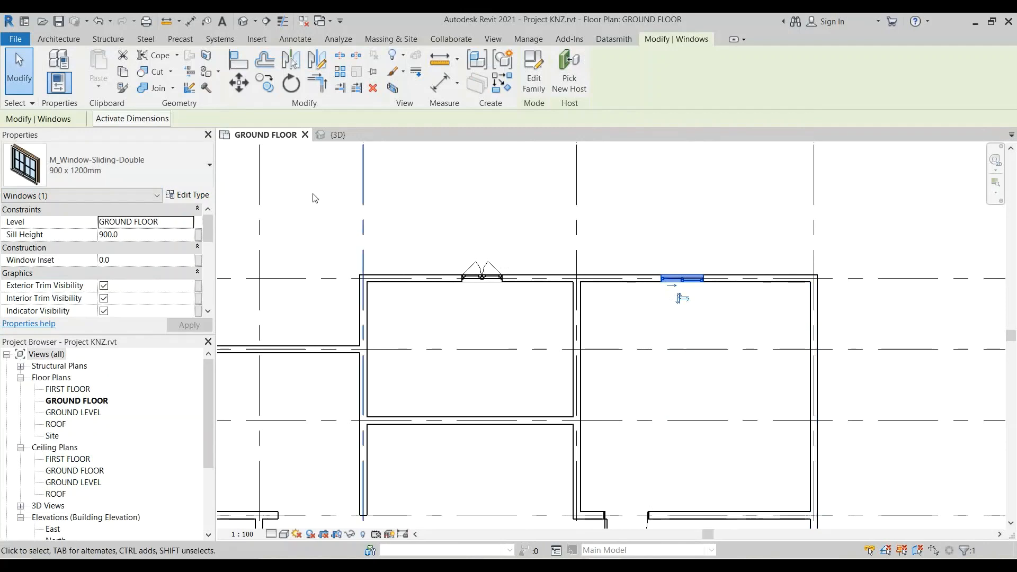
pyautogui.click(187, 173)
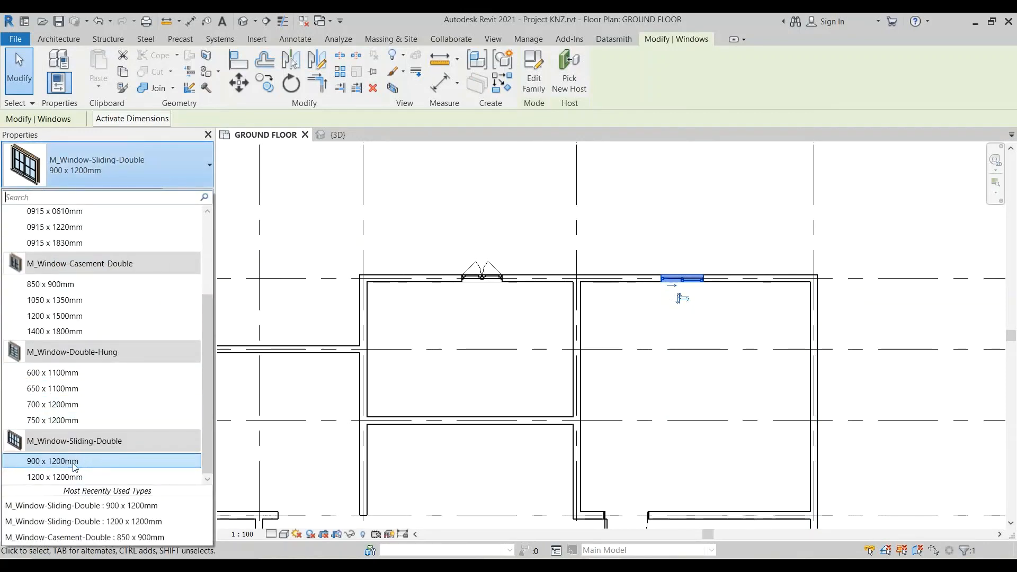
pyautogui.click(99, 464)
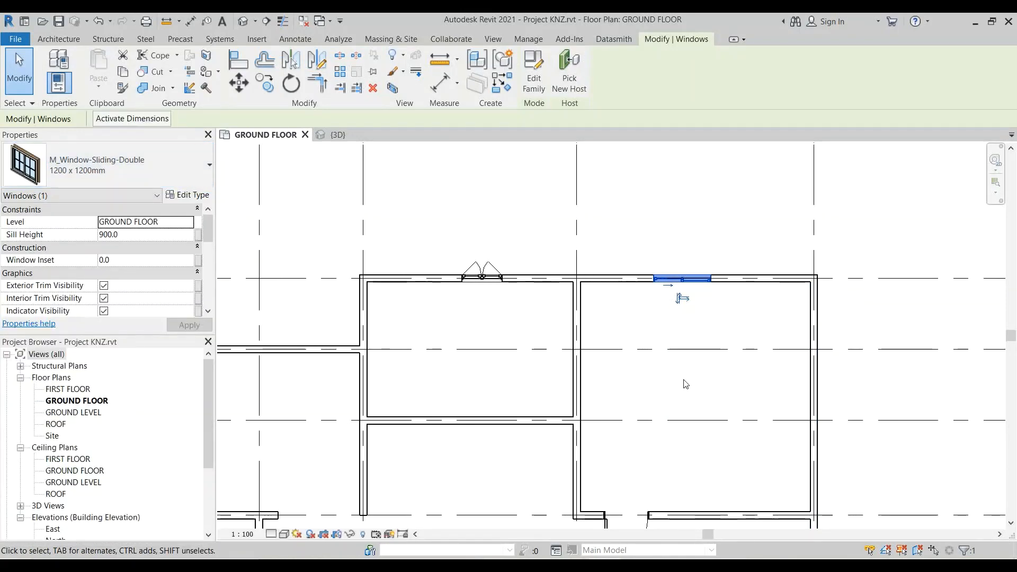
pyautogui.click(704, 302)
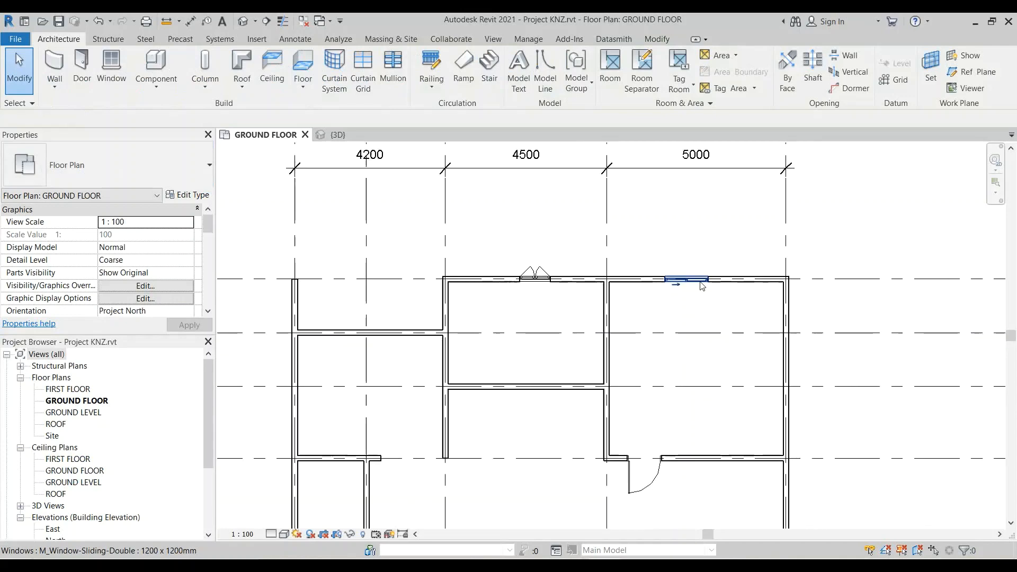
pyautogui.scroll(-2, 702, 286)
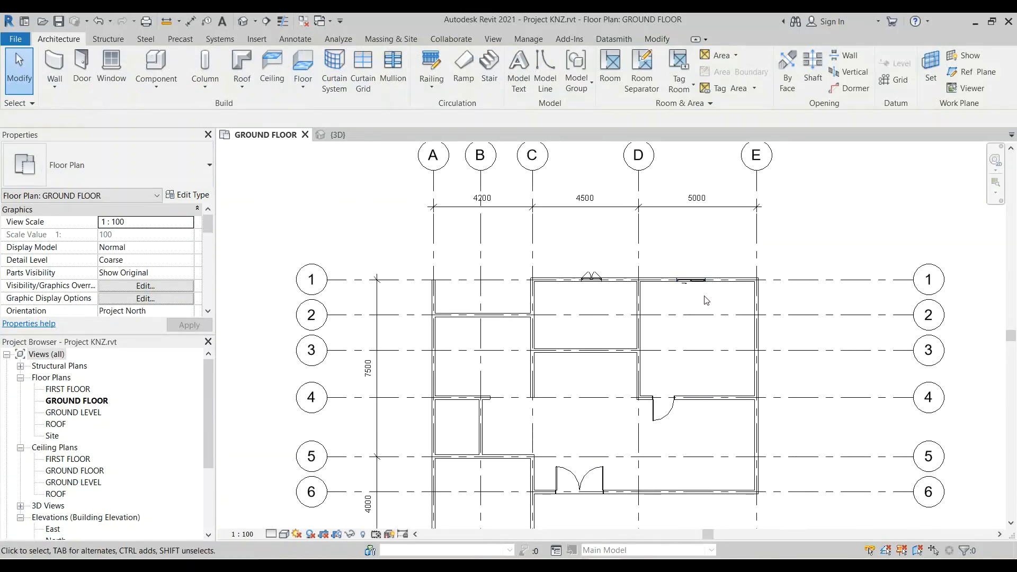
pyautogui.scroll(-2, 581, 275)
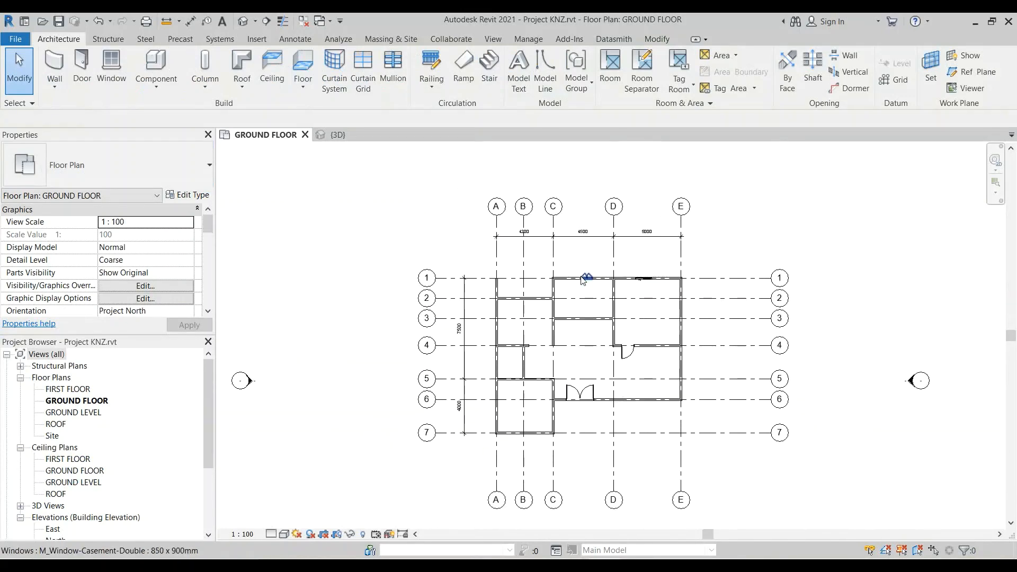
pyautogui.scroll(2, 629, 407)
pyautogui.scroll(-1, 644, 370)
pyautogui.scroll(4, 665, 286)
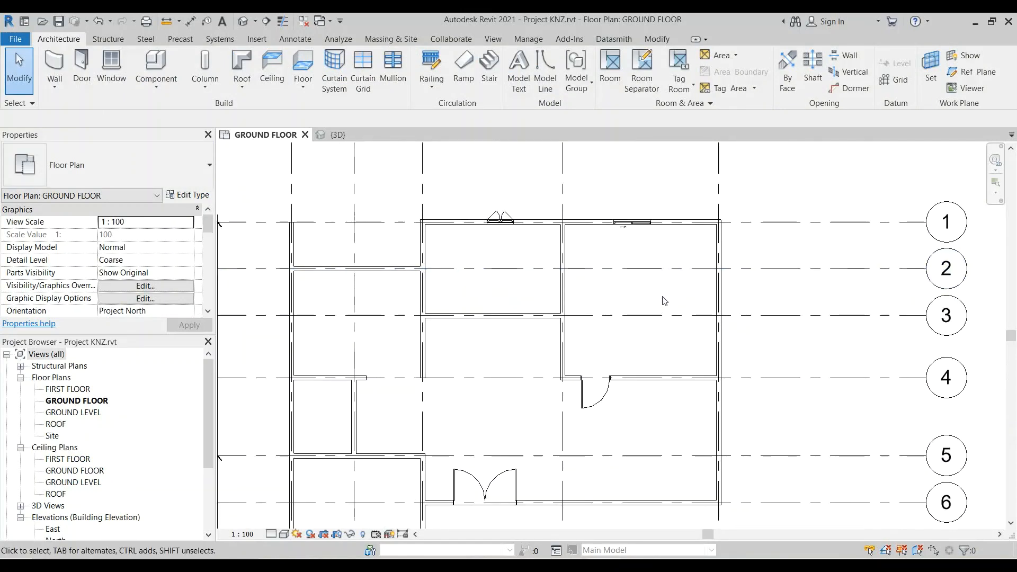
# Step: Select the 1200 x 1200mm sliding window in the grid 1 wall and view it from the back in the 3D view
pyautogui.scroll(-1, 665, 299)
pyautogui.click(635, 232)
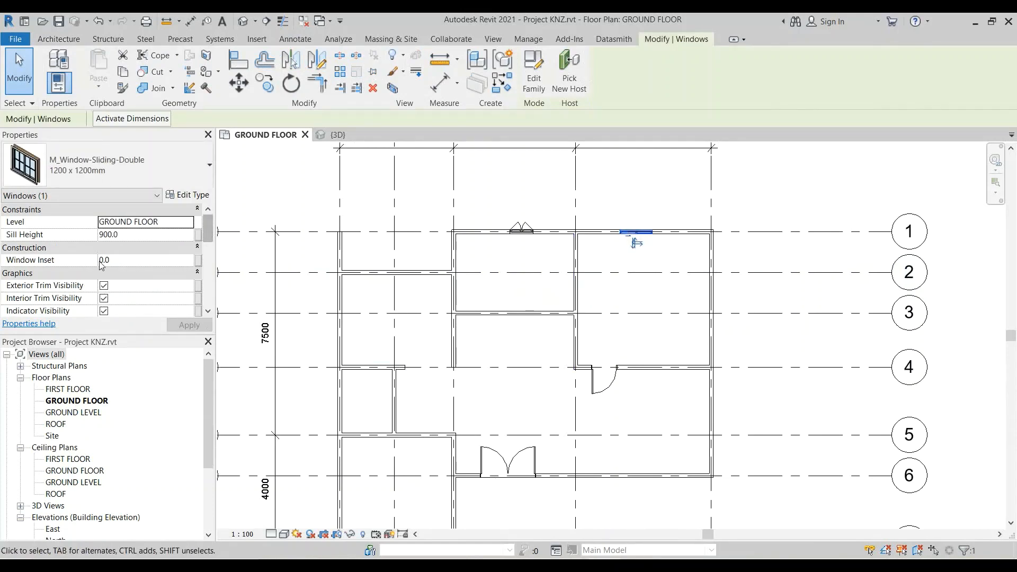
pyautogui.click(337, 134)
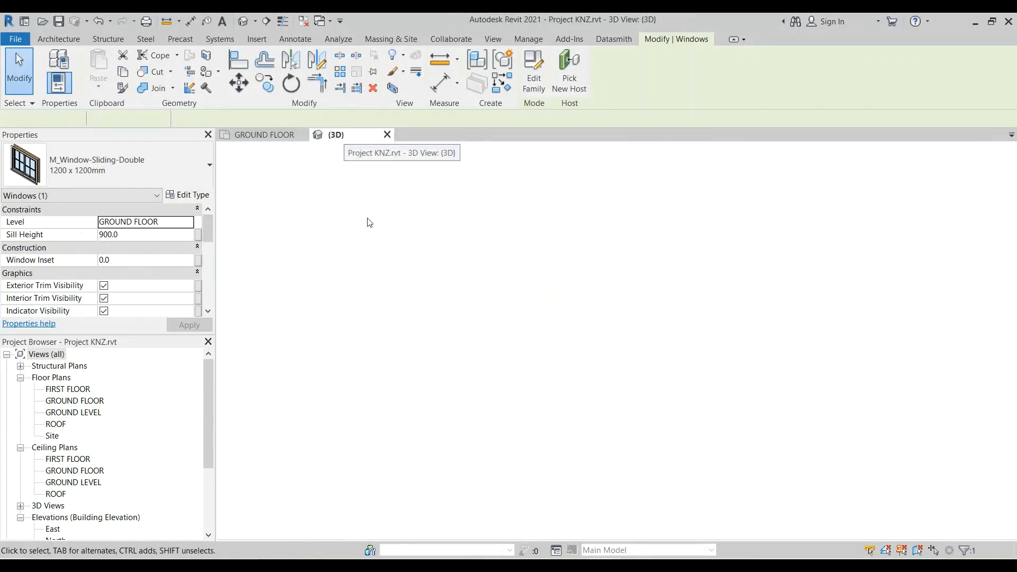
pyautogui.scroll(-5, 528, 418)
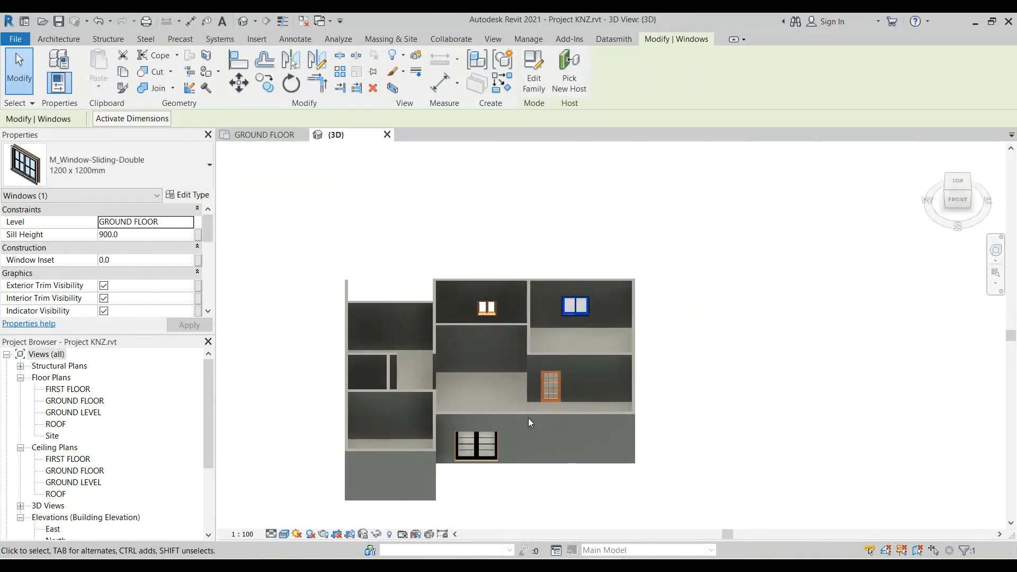
pyautogui.moveTo(954, 201); pyautogui.dragTo(601, 170)
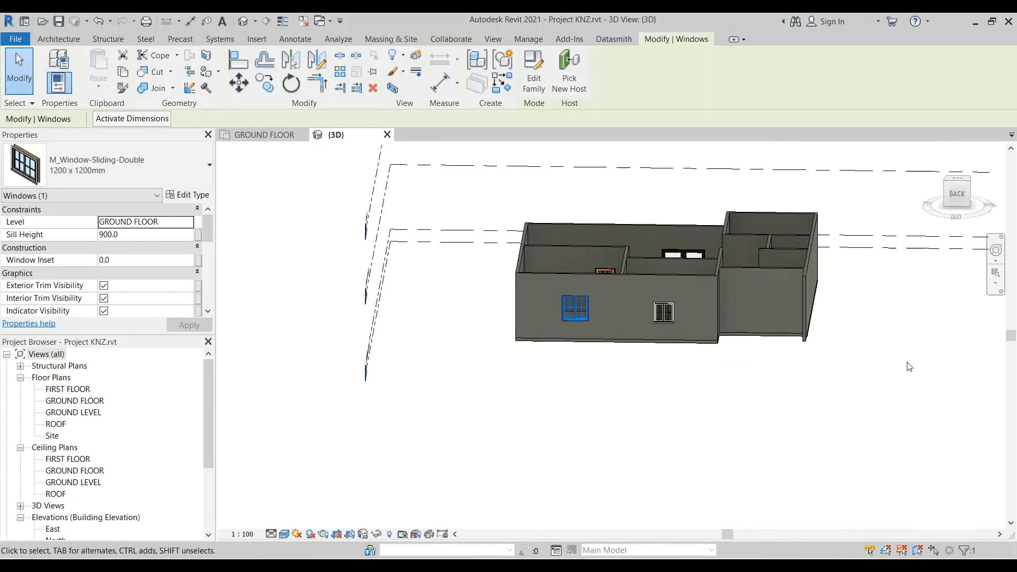
pyautogui.scroll(5, 526, 310)
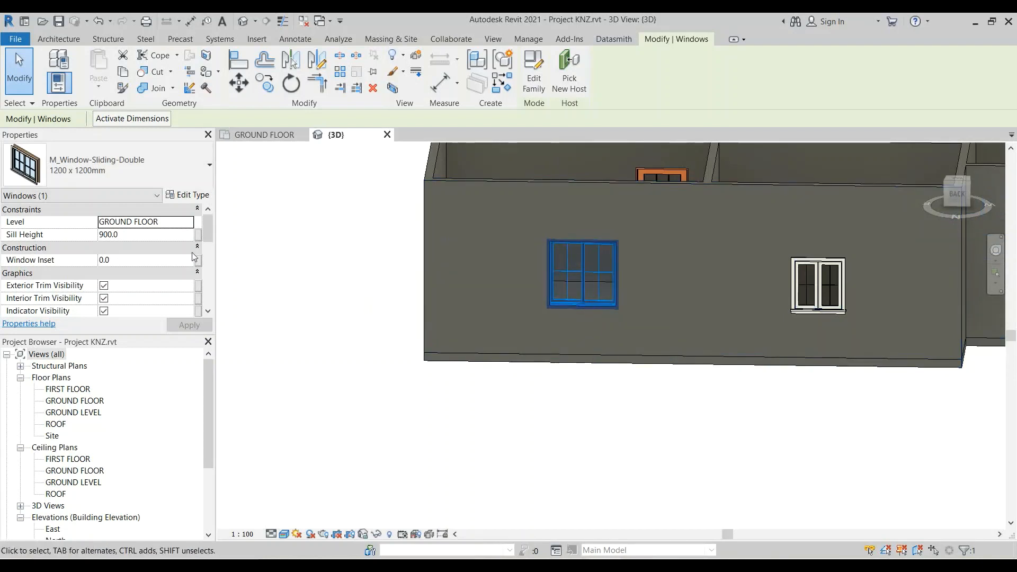
# Step: Try sill heights of 1200 and 800 mm on the selected sliding window and set it back to 900 mm
pyautogui.click(106, 236)
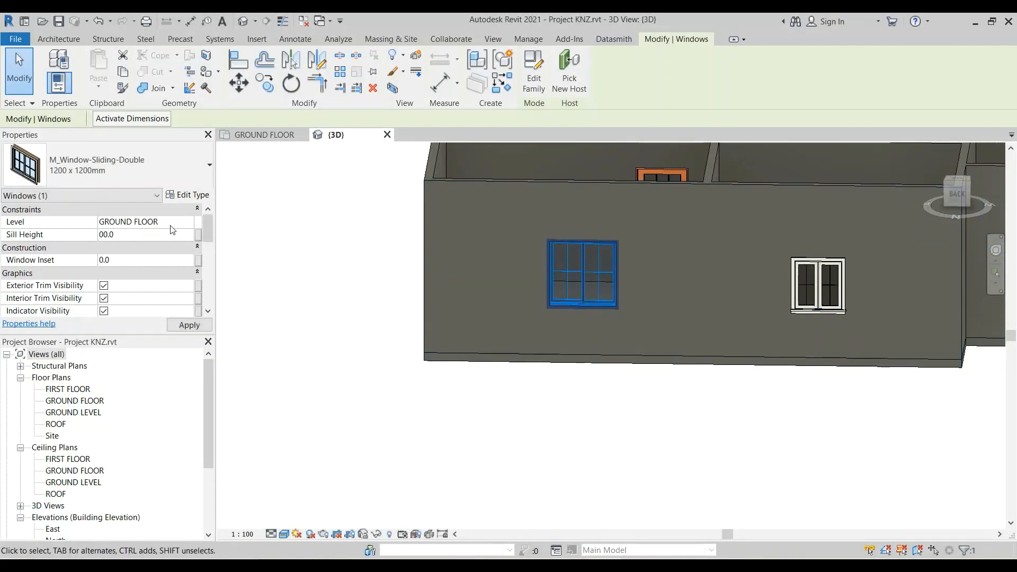
pyautogui.write('12')
pyautogui.press('Return')
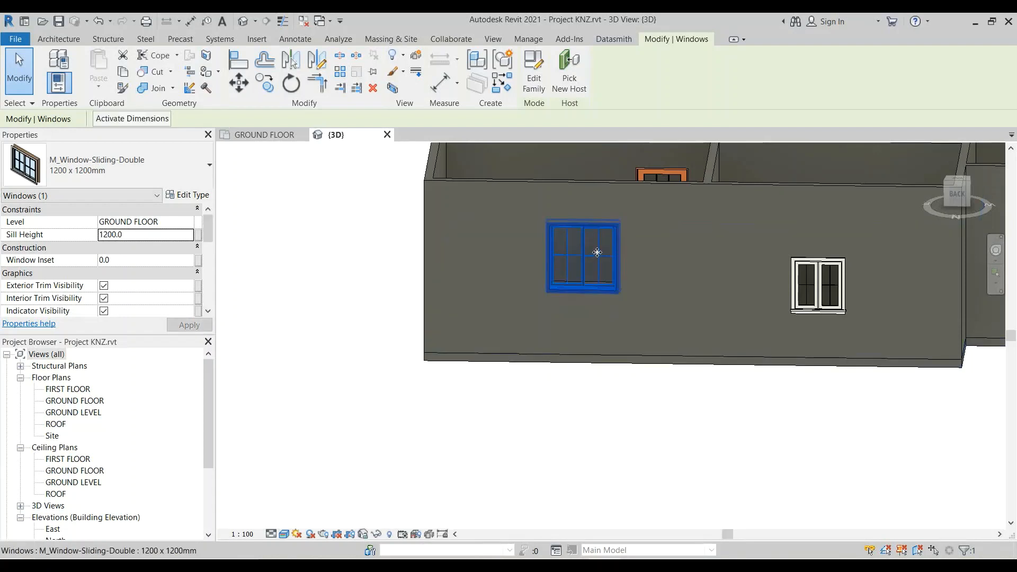
pyautogui.click(109, 234)
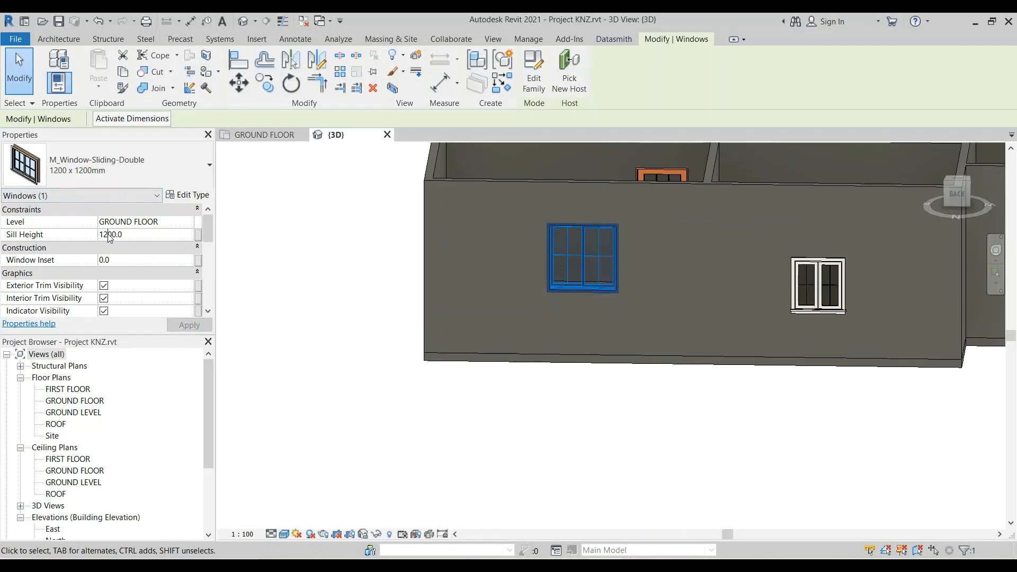
pyautogui.press('BackSpace')
pyautogui.press('BackSpace')
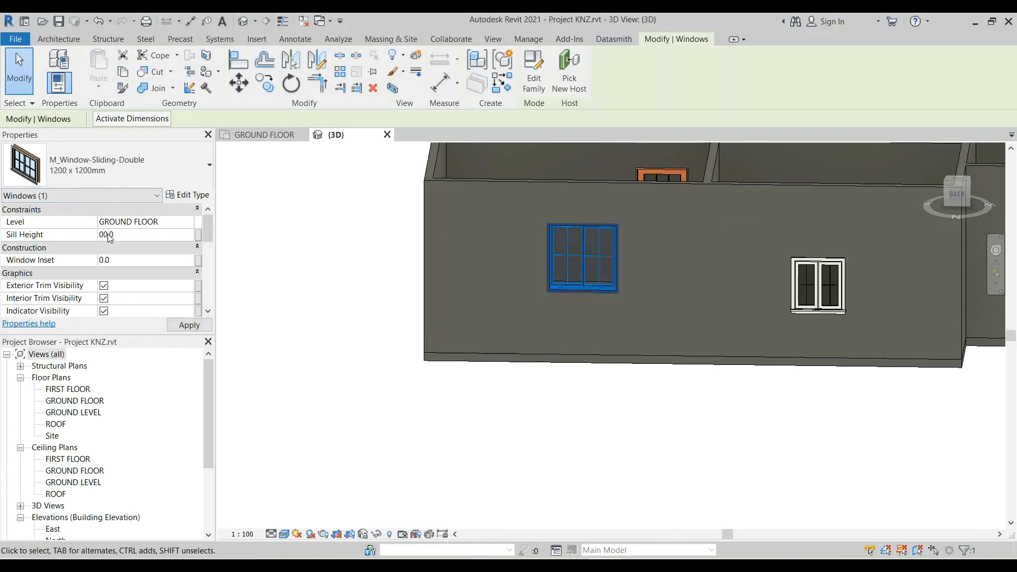
pyautogui.write('8')
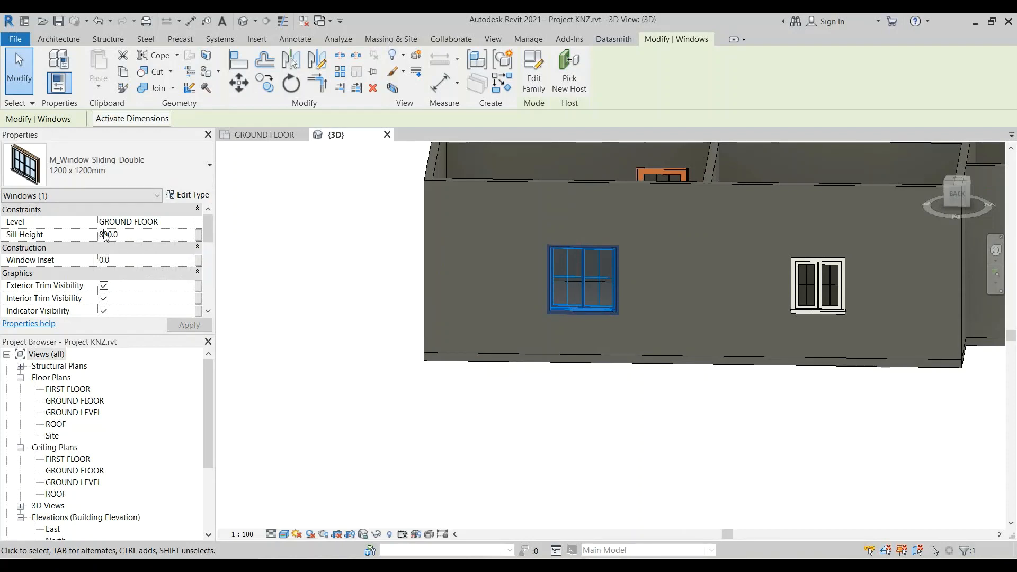
pyautogui.click(105, 235)
pyautogui.press('BackSpace')
pyautogui.write('9')
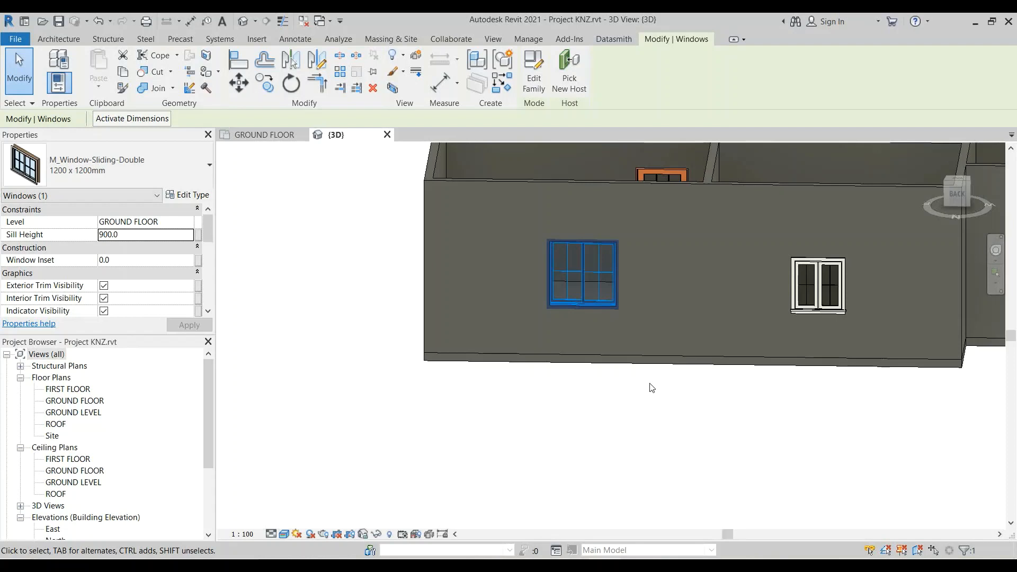
# Step: Examine the building from the front in 3D, checking the double door, the windows and the level lines
pyautogui.scroll(-6, 482, 307)
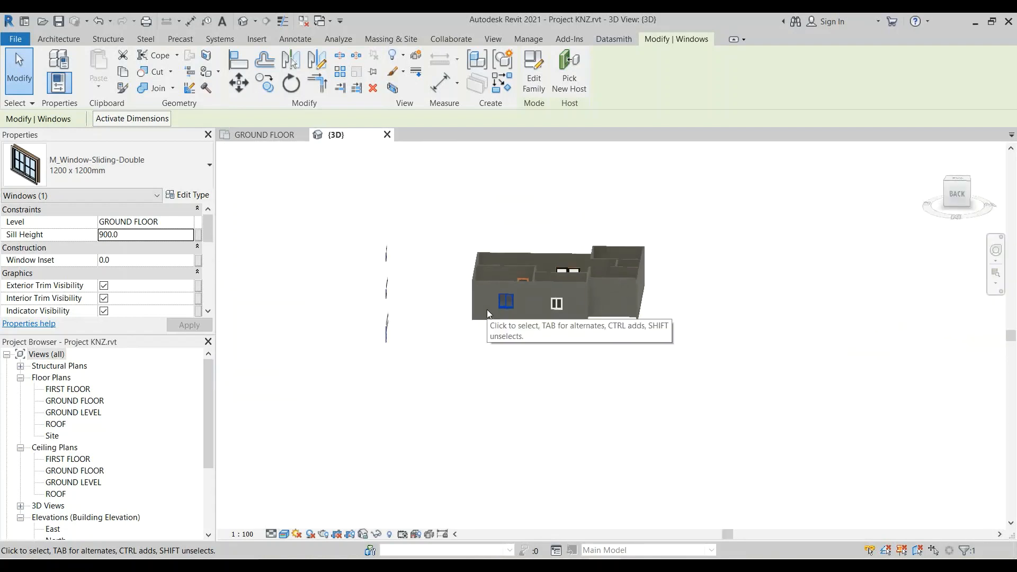
pyautogui.moveTo(956, 198); pyautogui.dragTo(510, 160)
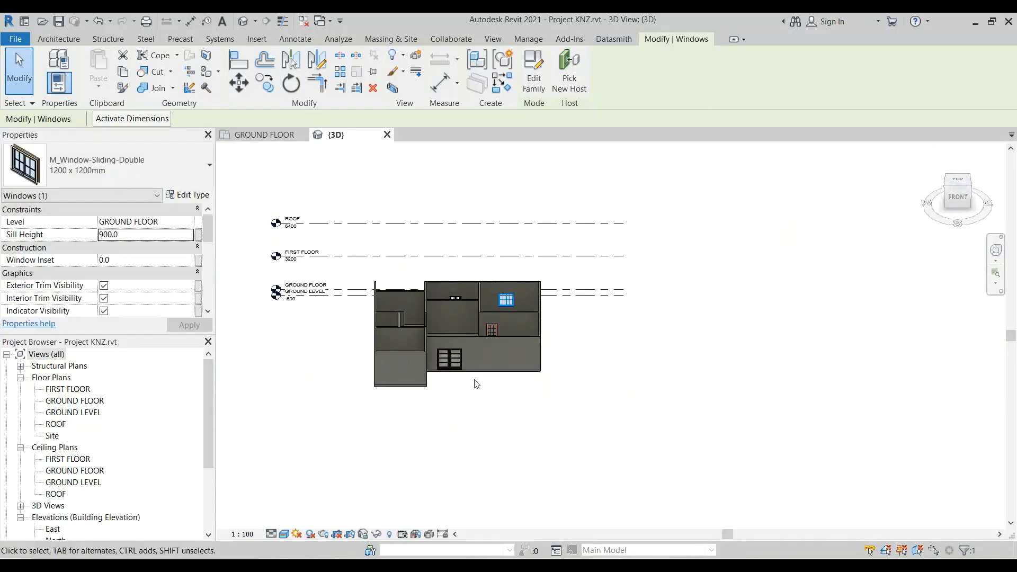
pyautogui.scroll(6, 471, 385)
pyautogui.scroll(5, 347, 303)
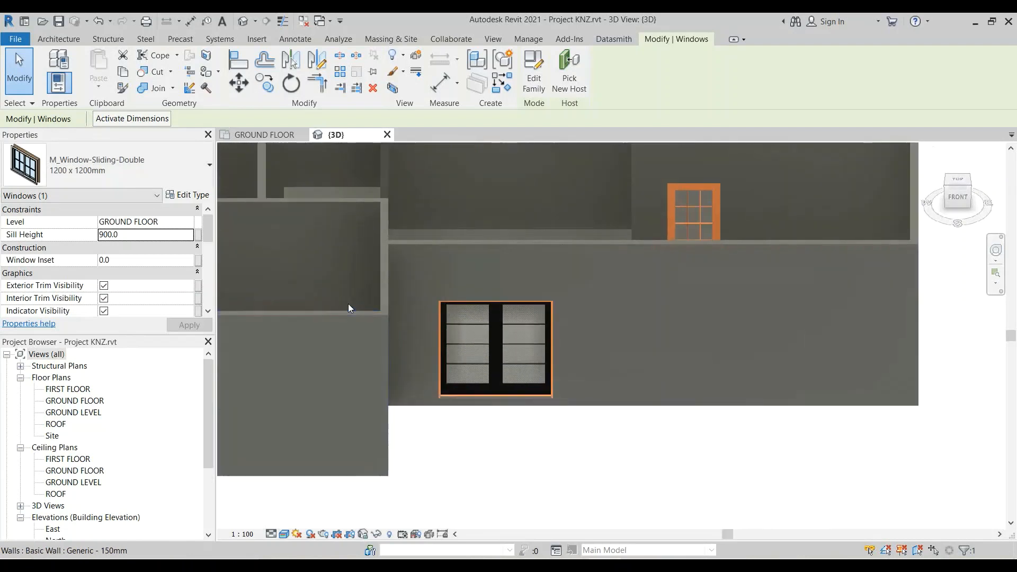
pyautogui.scroll(-5, 442, 321)
pyautogui.scroll(-2, 467, 331)
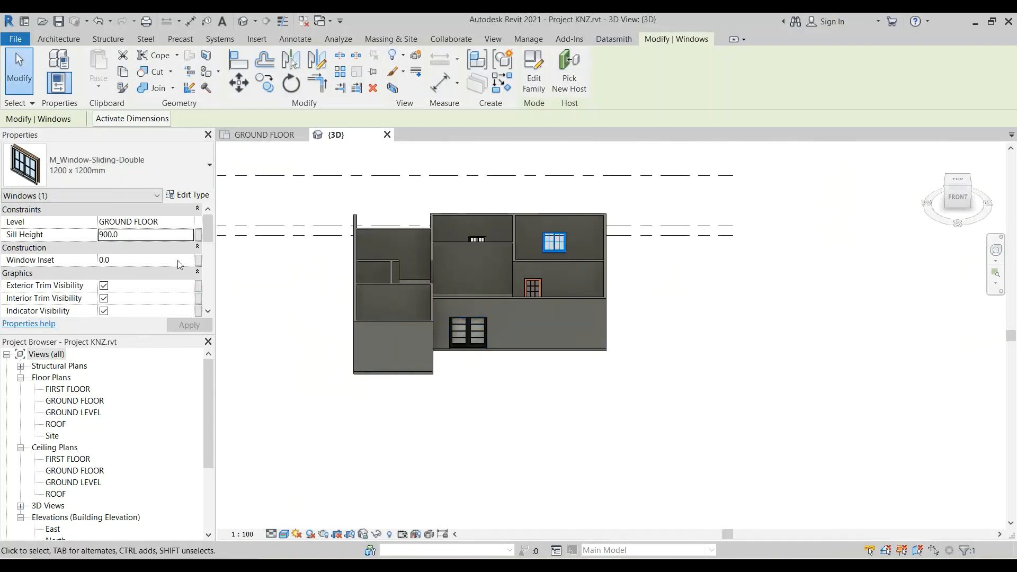
pyautogui.moveTo(208, 228); pyautogui.dragTo(186, 221)
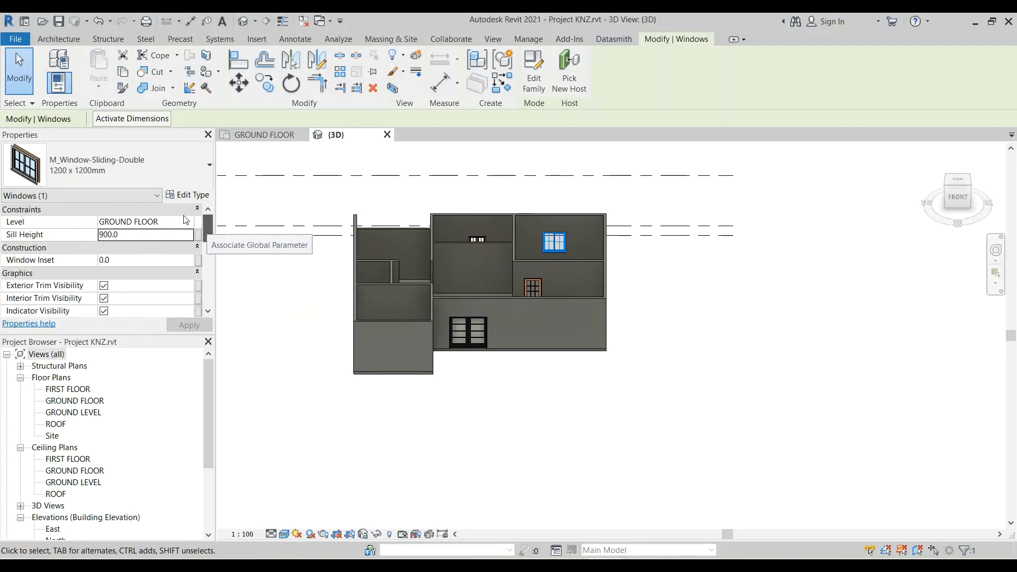
pyautogui.scroll(-3, 539, 375)
pyautogui.scroll(4, 450, 326)
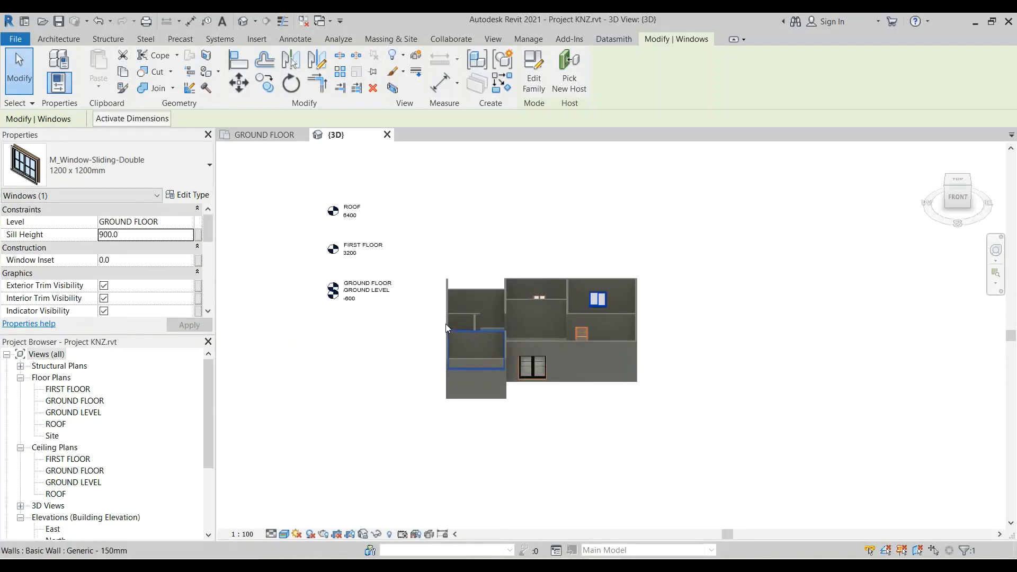
pyautogui.scroll(-3, 491, 372)
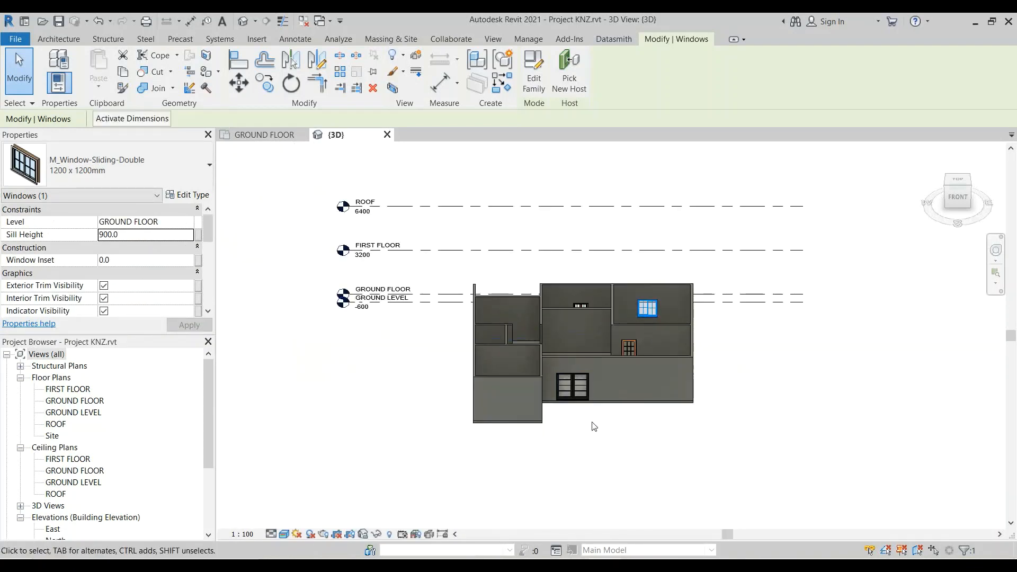
pyautogui.scroll(2, 594, 423)
pyautogui.scroll(1, 648, 422)
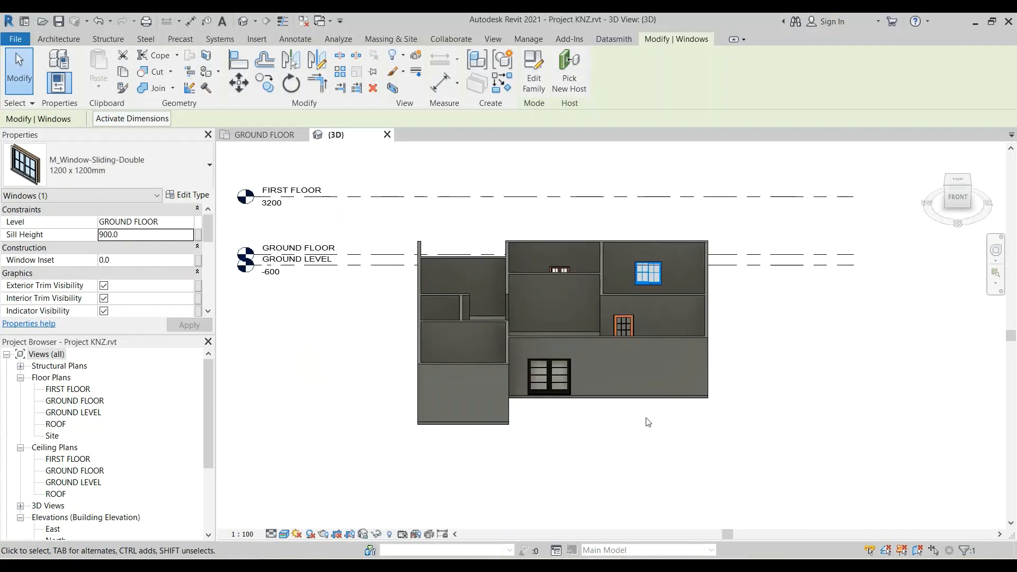